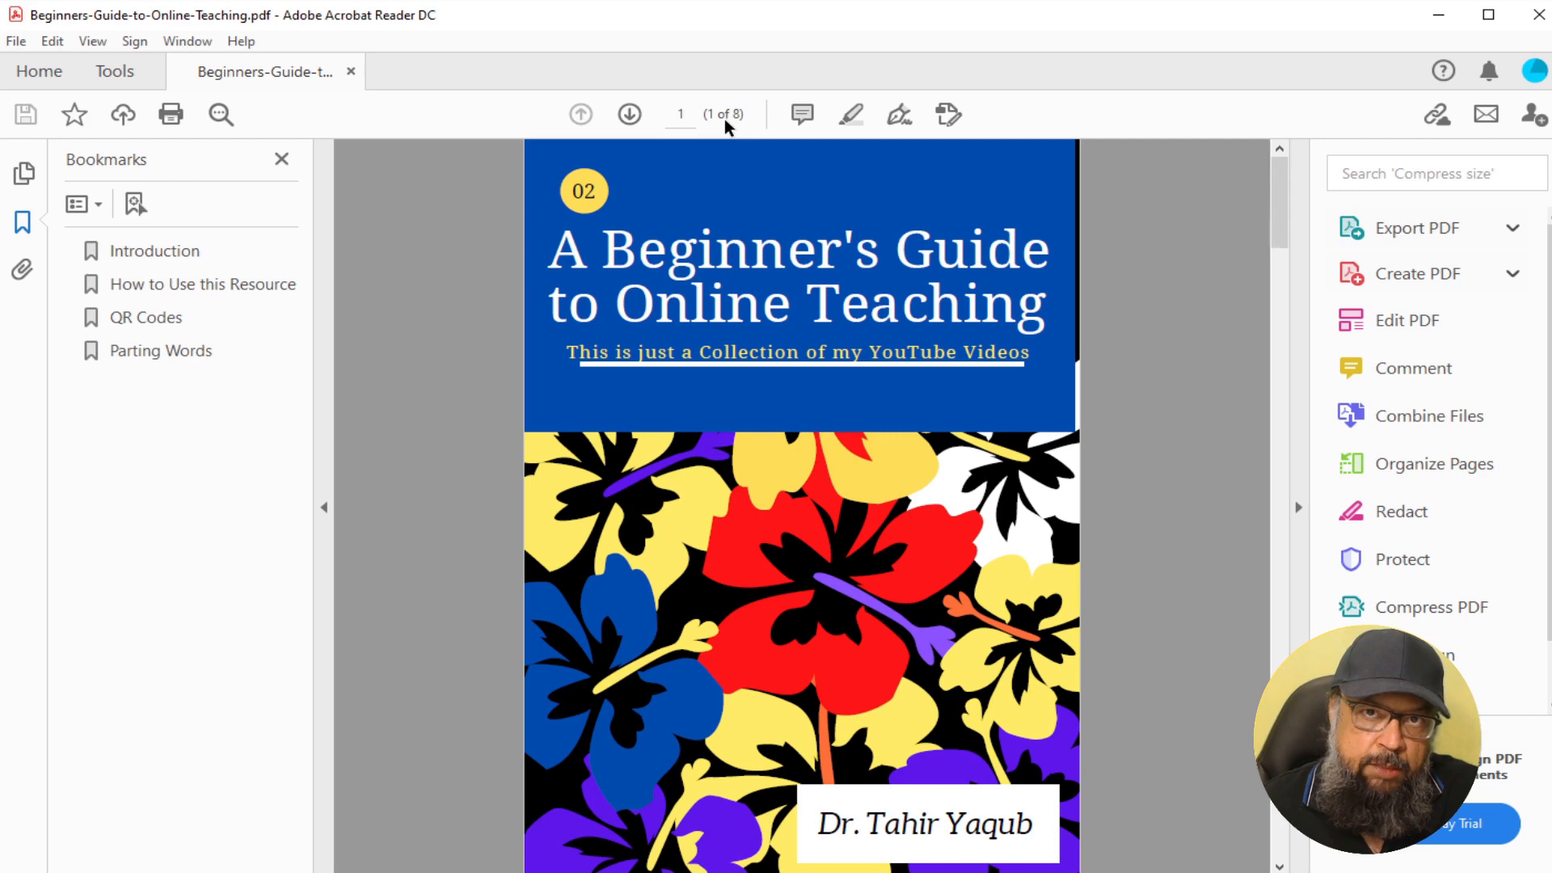
- Start printing the document and choose Microsoft Print to PDF as the printer
{"action": "left_click", "coordinate": [18, 44]}
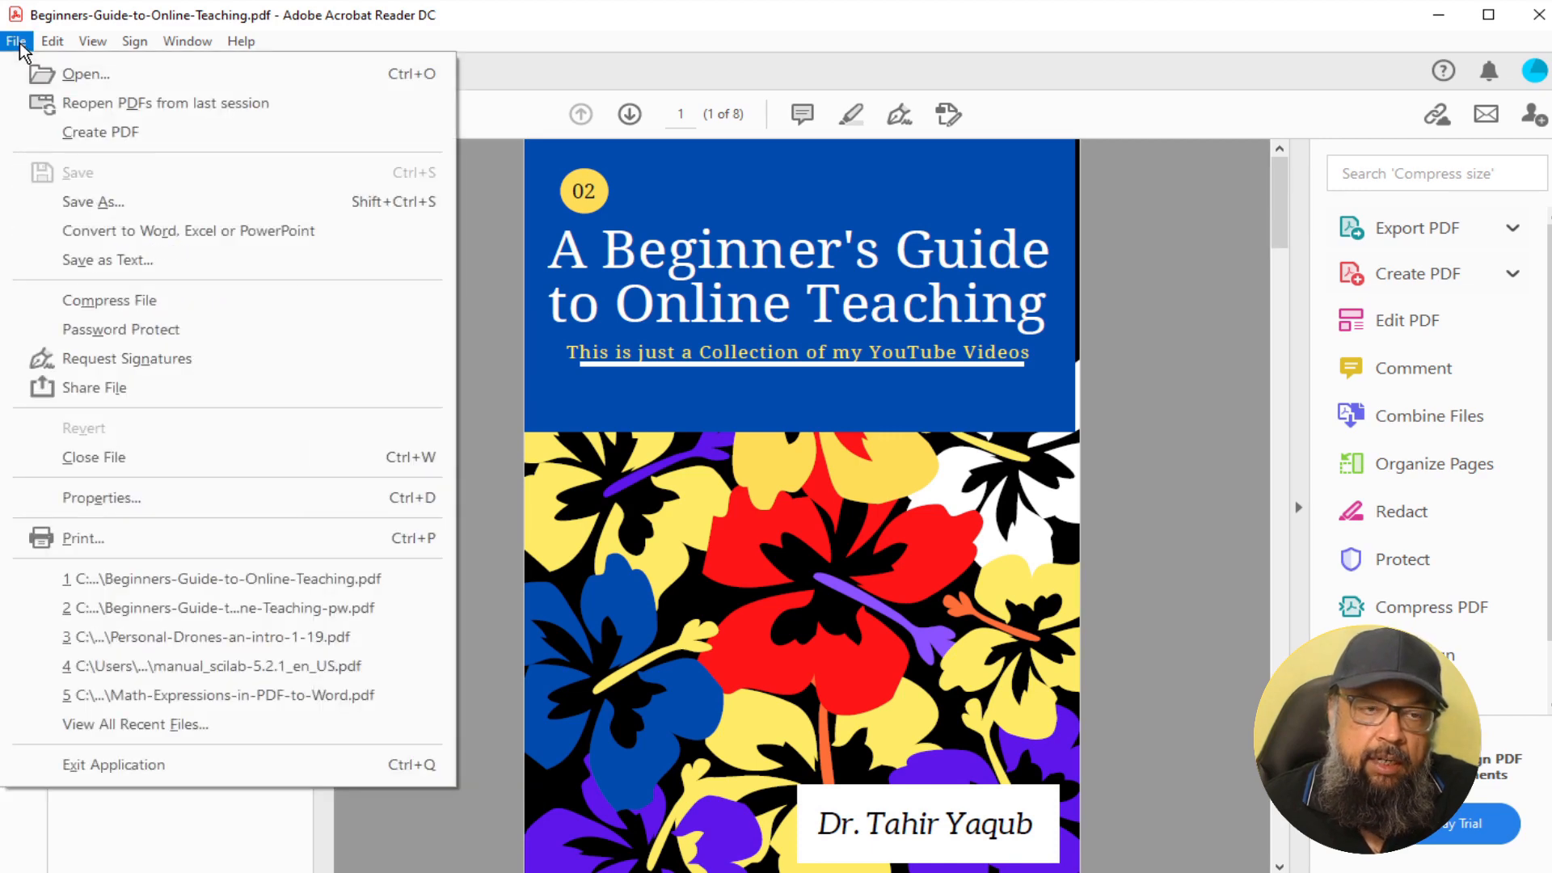
{"action": "left_click", "coordinate": [79, 537]}
{"action": "left_click", "coordinate": [710, 213]}
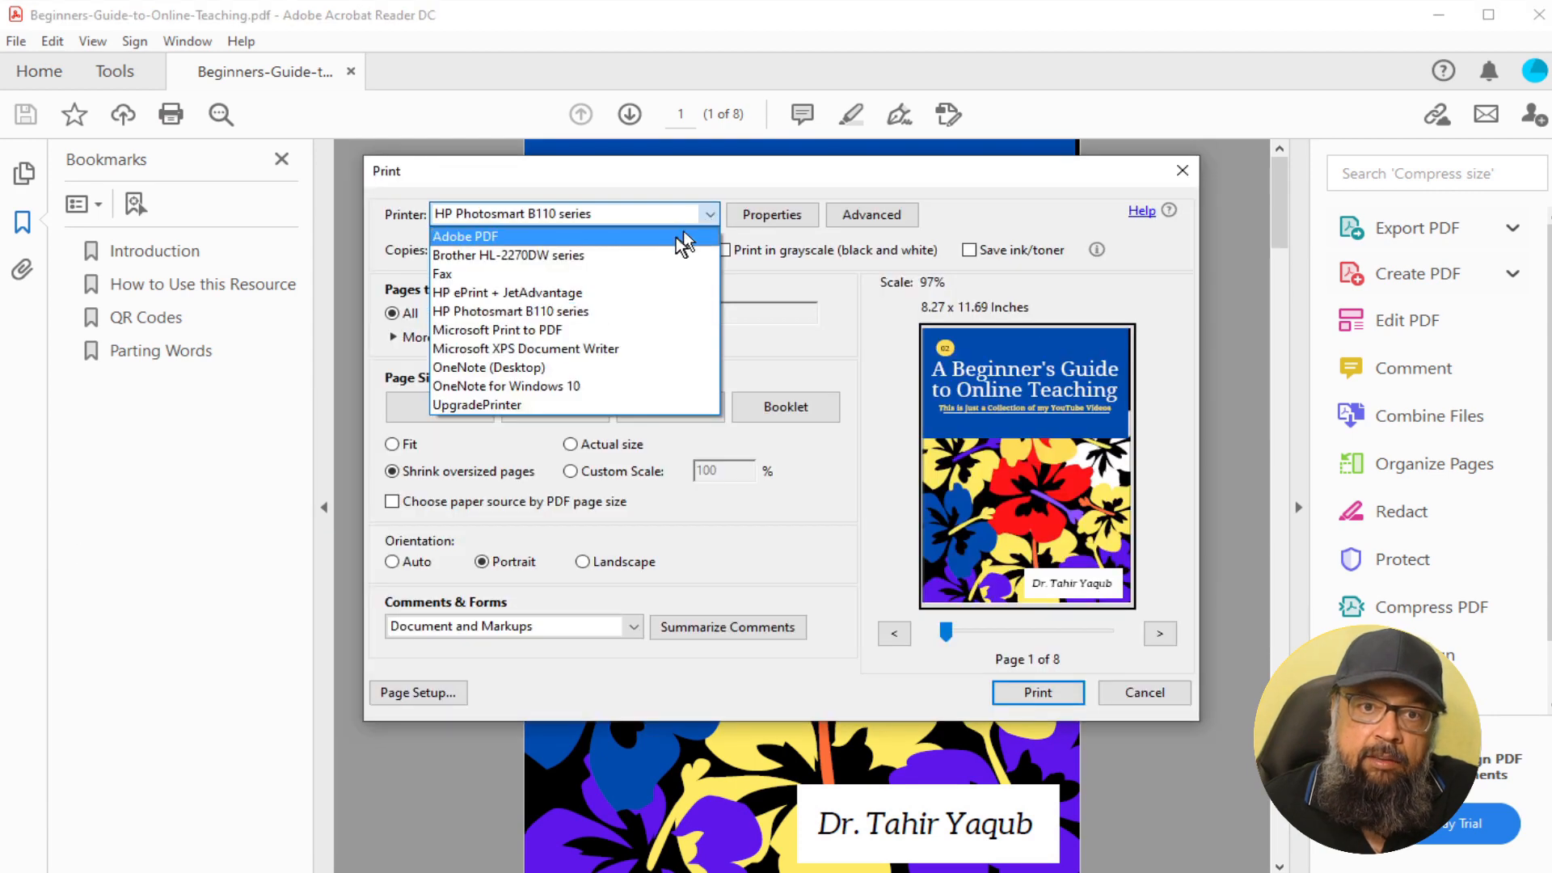
{"action": "left_click", "coordinate": [541, 332]}
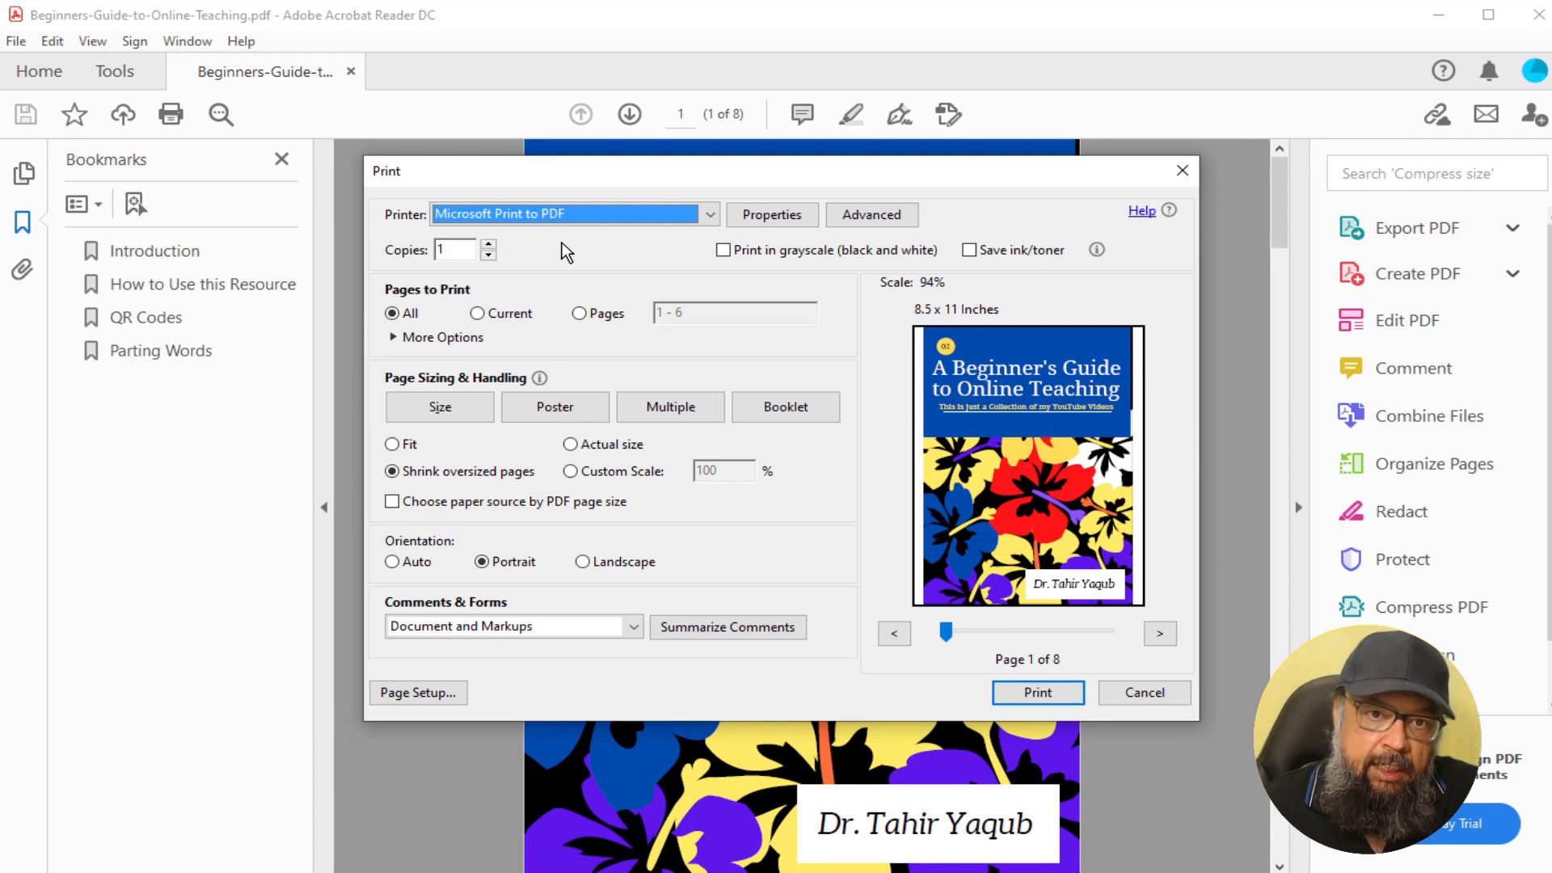
- Limit the print range to pages 1-4,6-8 and send the job to the PDF printer
{"action": "left_click", "coordinate": [579, 314]}
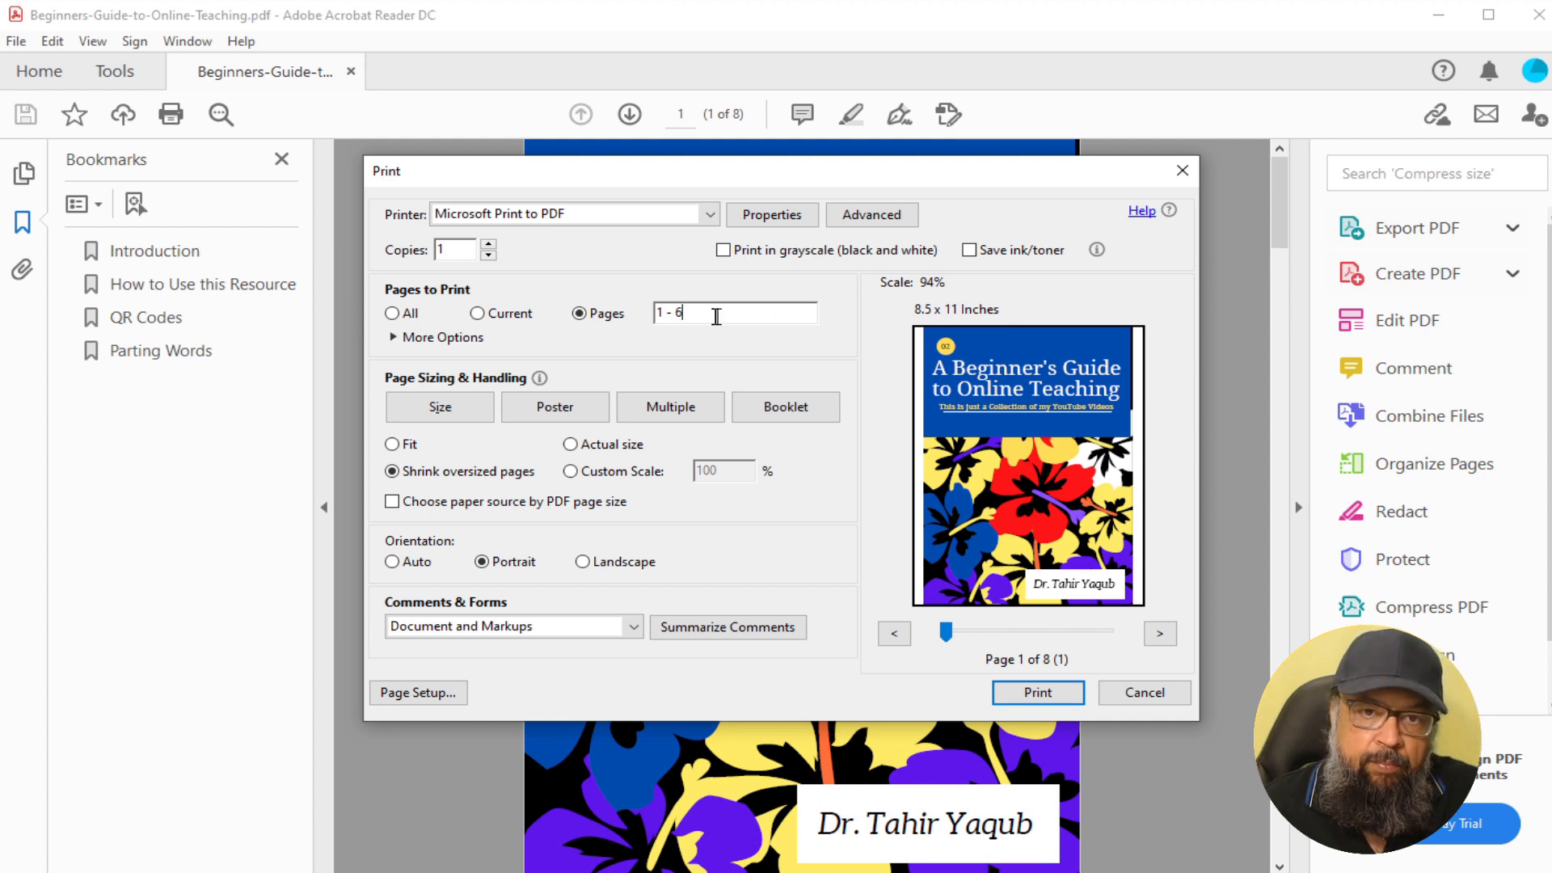
{"action": "left_click_drag", "start_coordinate": [717, 316], "coordinate": [575, 316]}
{"action": "key", "text": "BackSpace"}
{"action": "type", "text": "1-"}
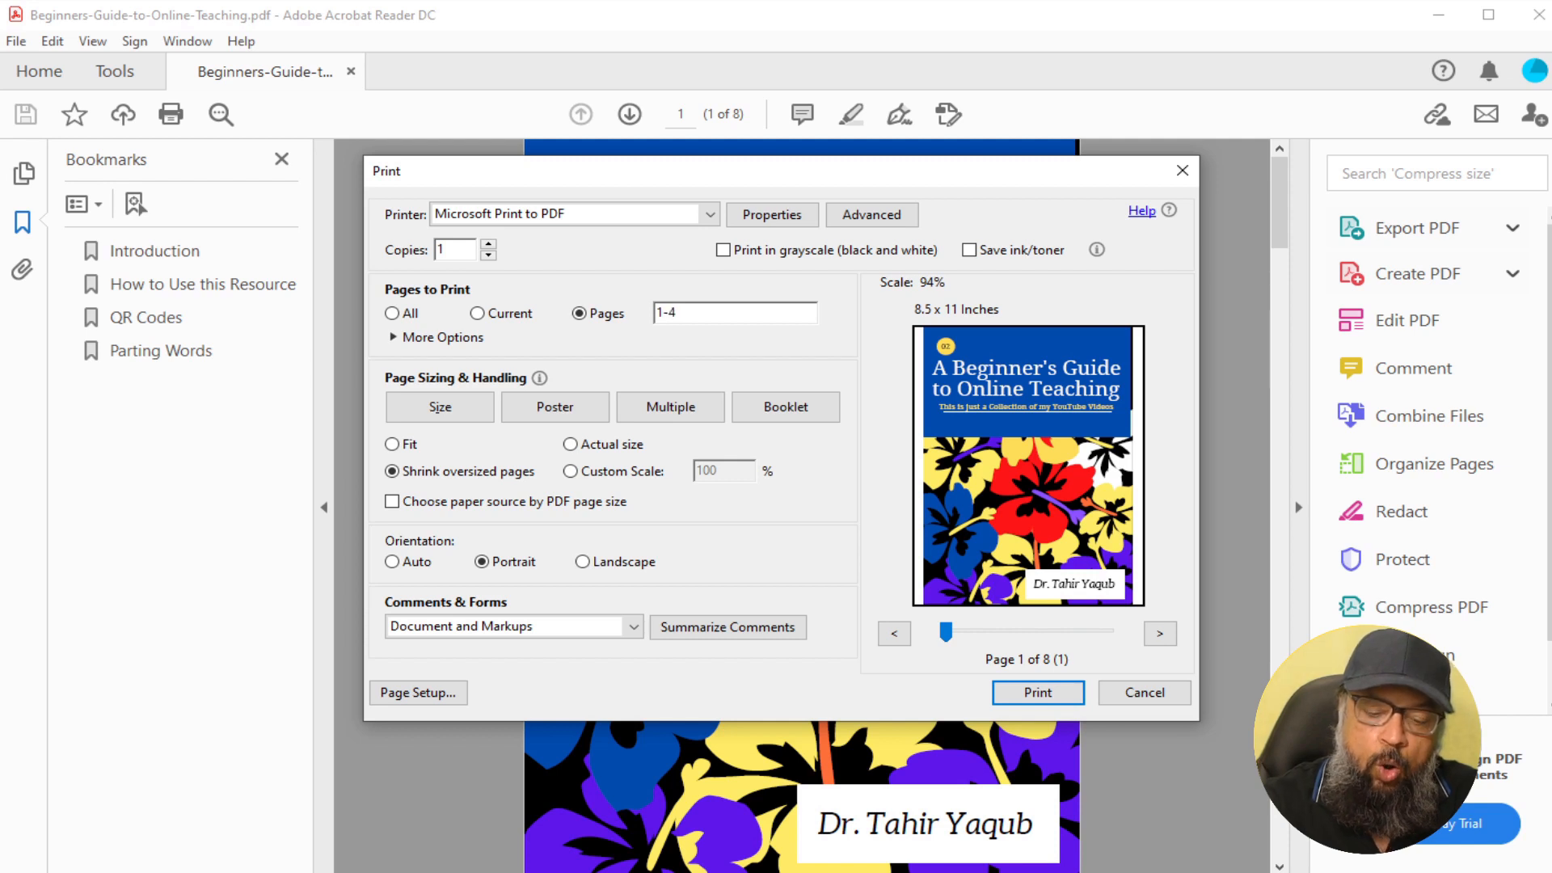
{"action": "type", "text": "4,6"}
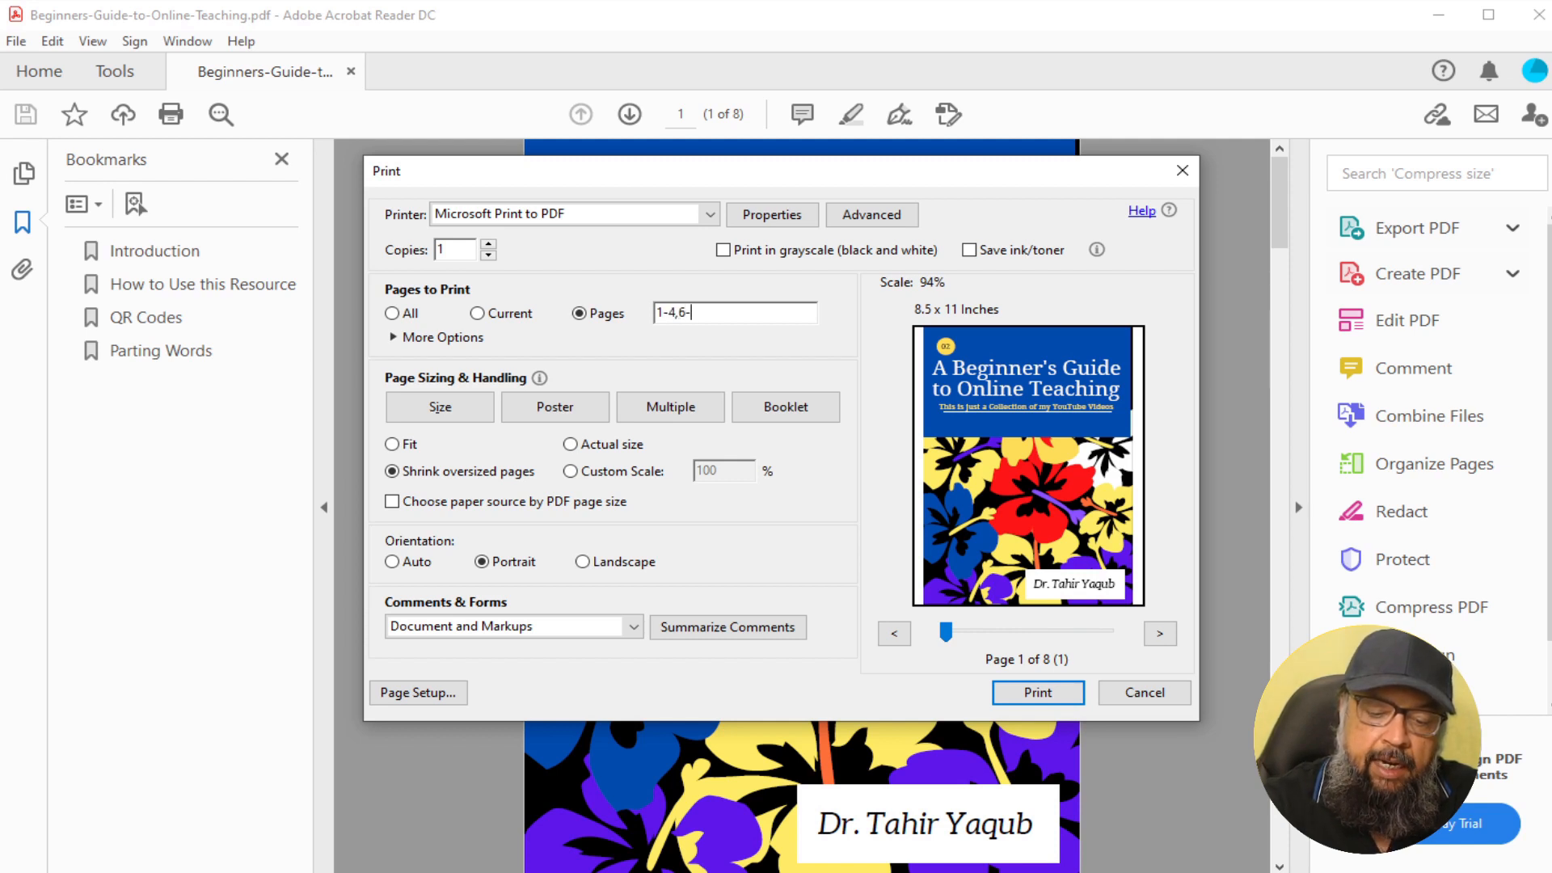
{"action": "type", "text": "-8"}
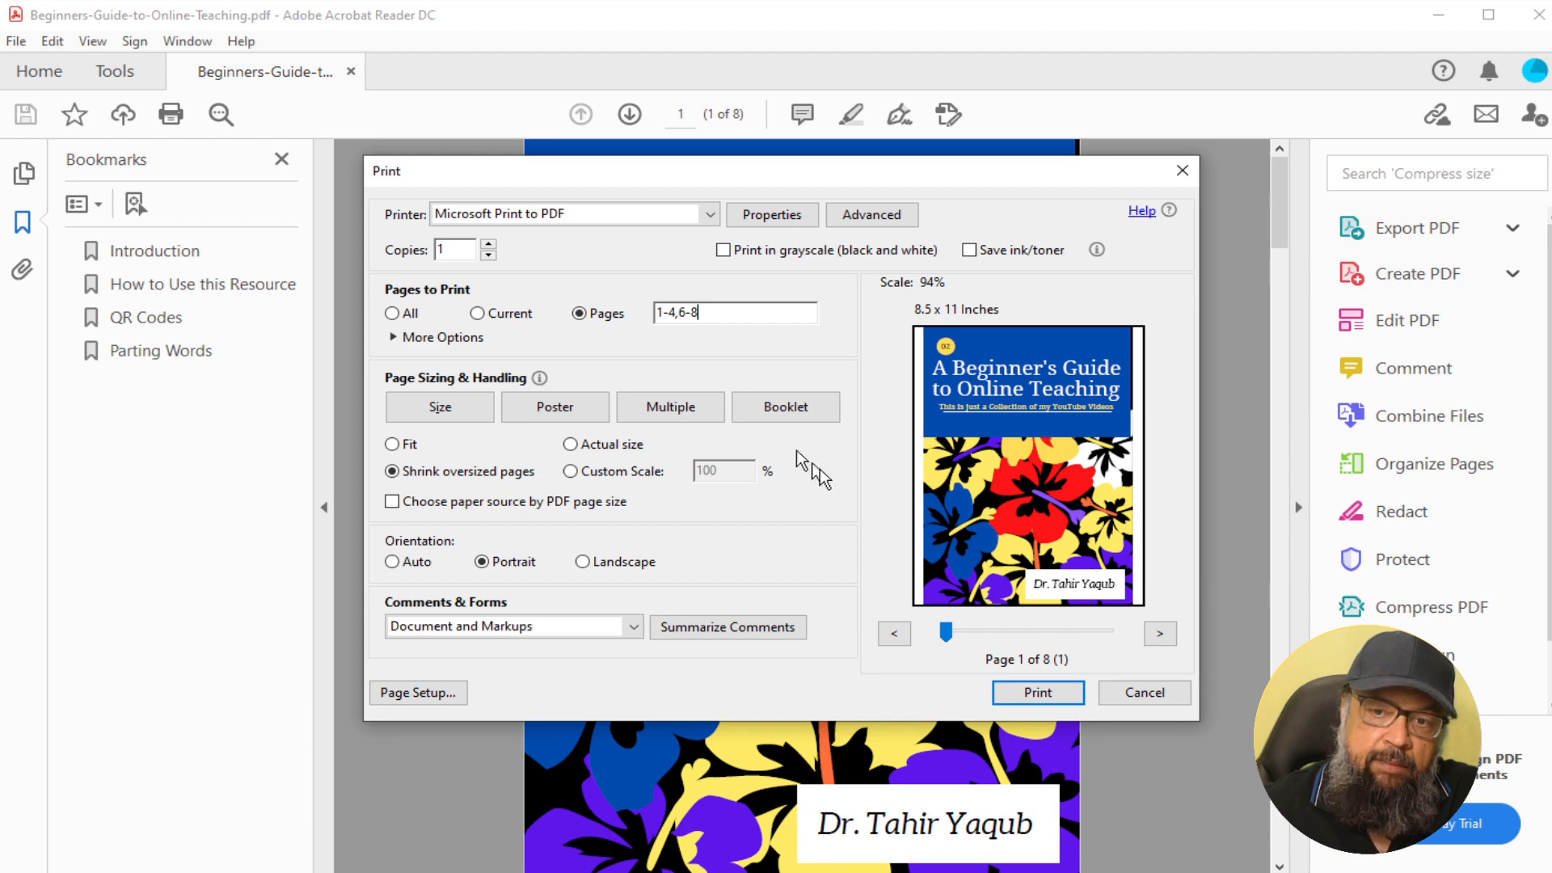
{"action": "left_click", "coordinate": [1038, 693]}
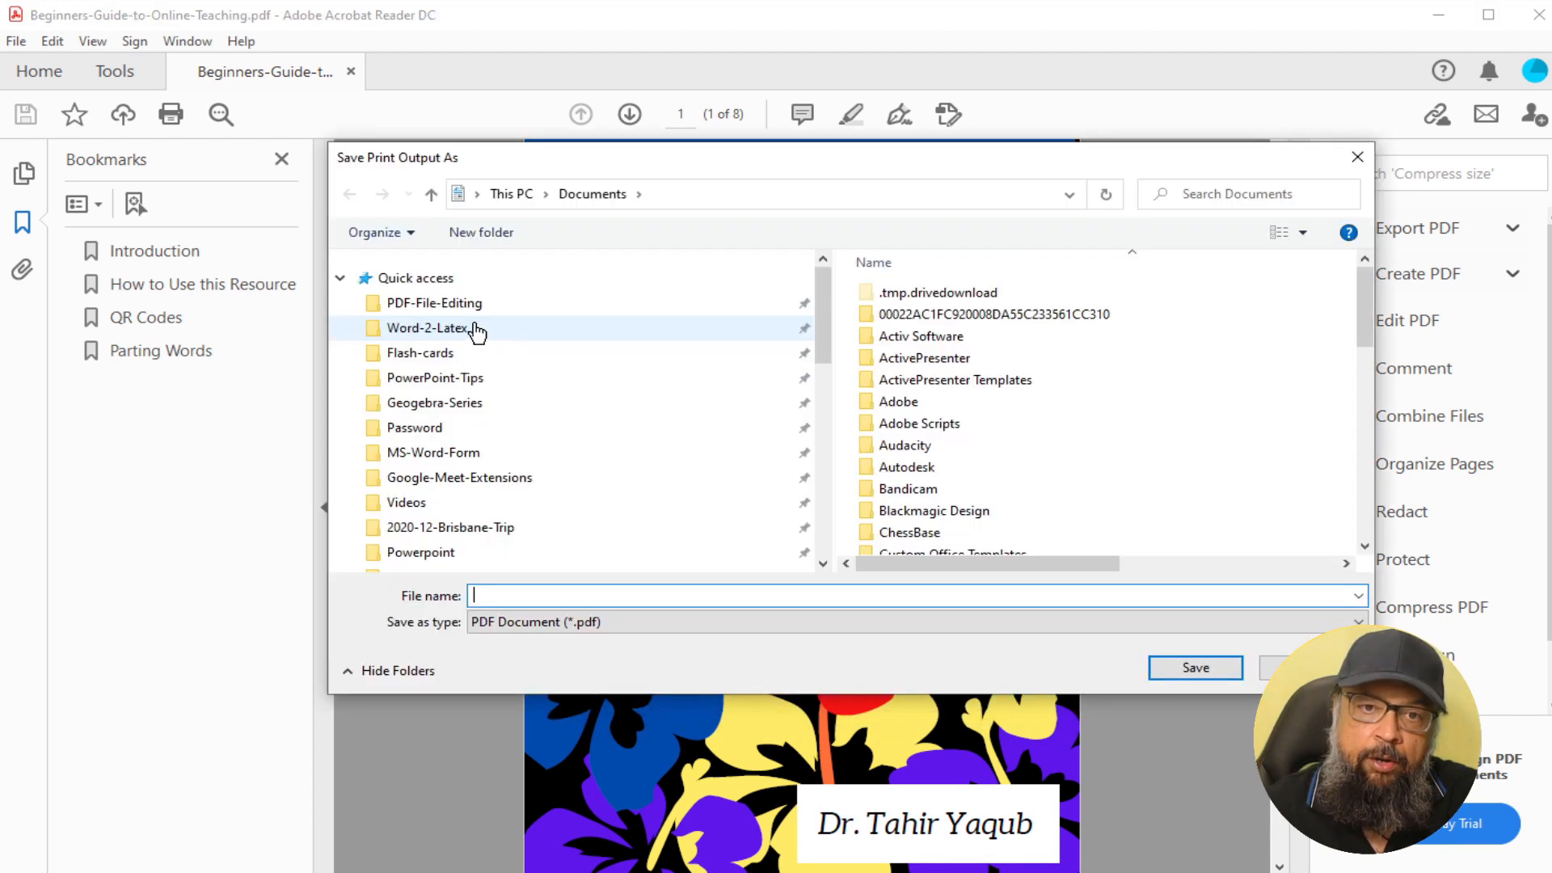
- Save the print output in the PDF-File-Editing folder as Beginners-Guide-to-Online-Teaching-without-page-5.pdf
{"action": "left_click", "coordinate": [467, 310]}
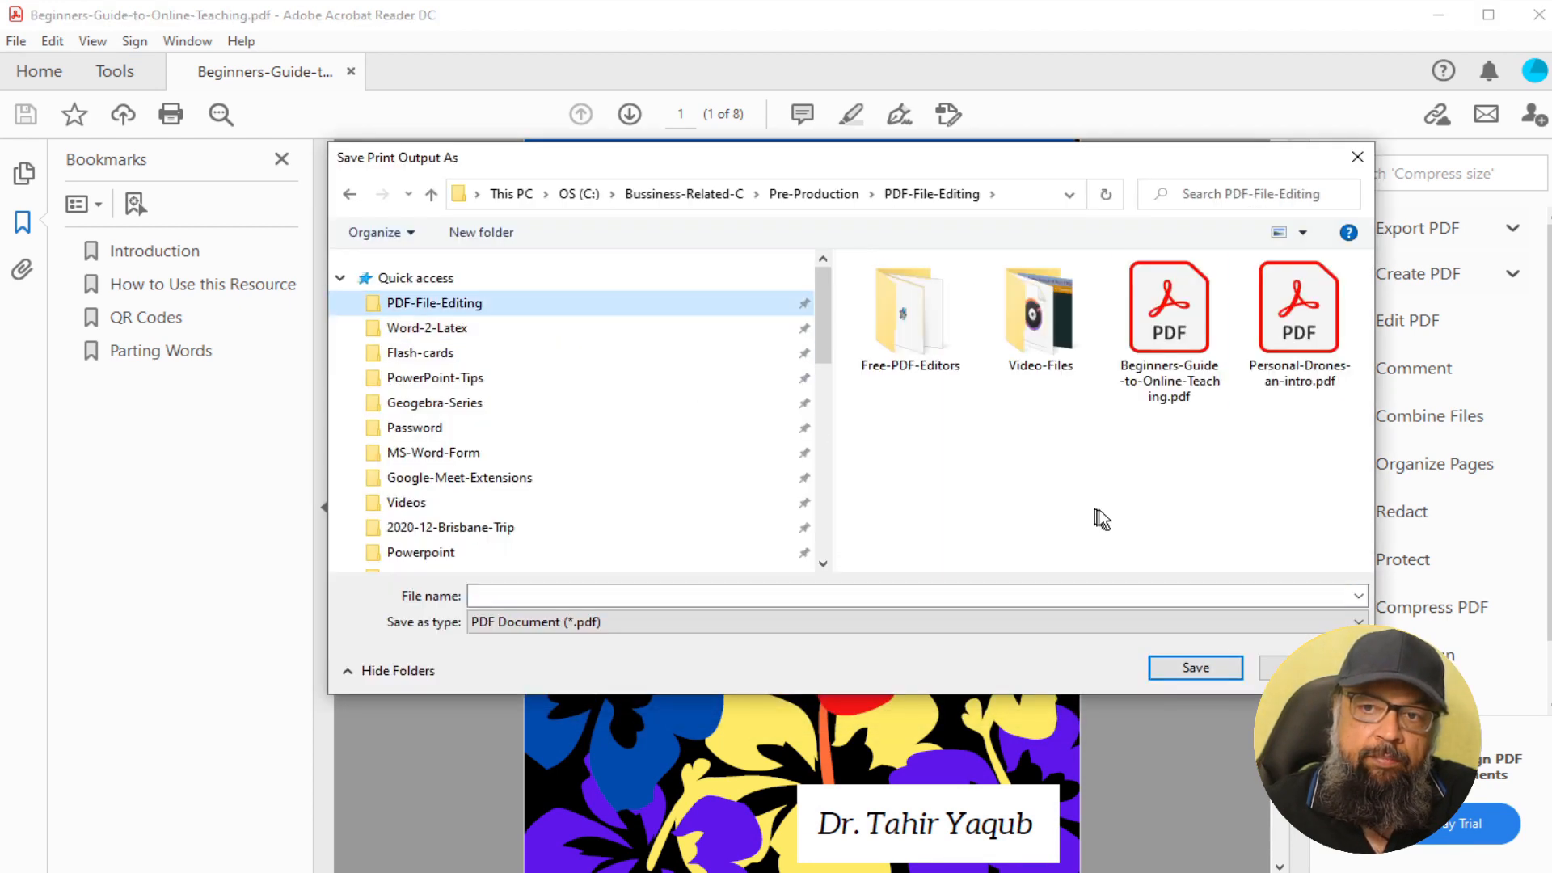
{"action": "left_click", "coordinate": [1176, 388]}
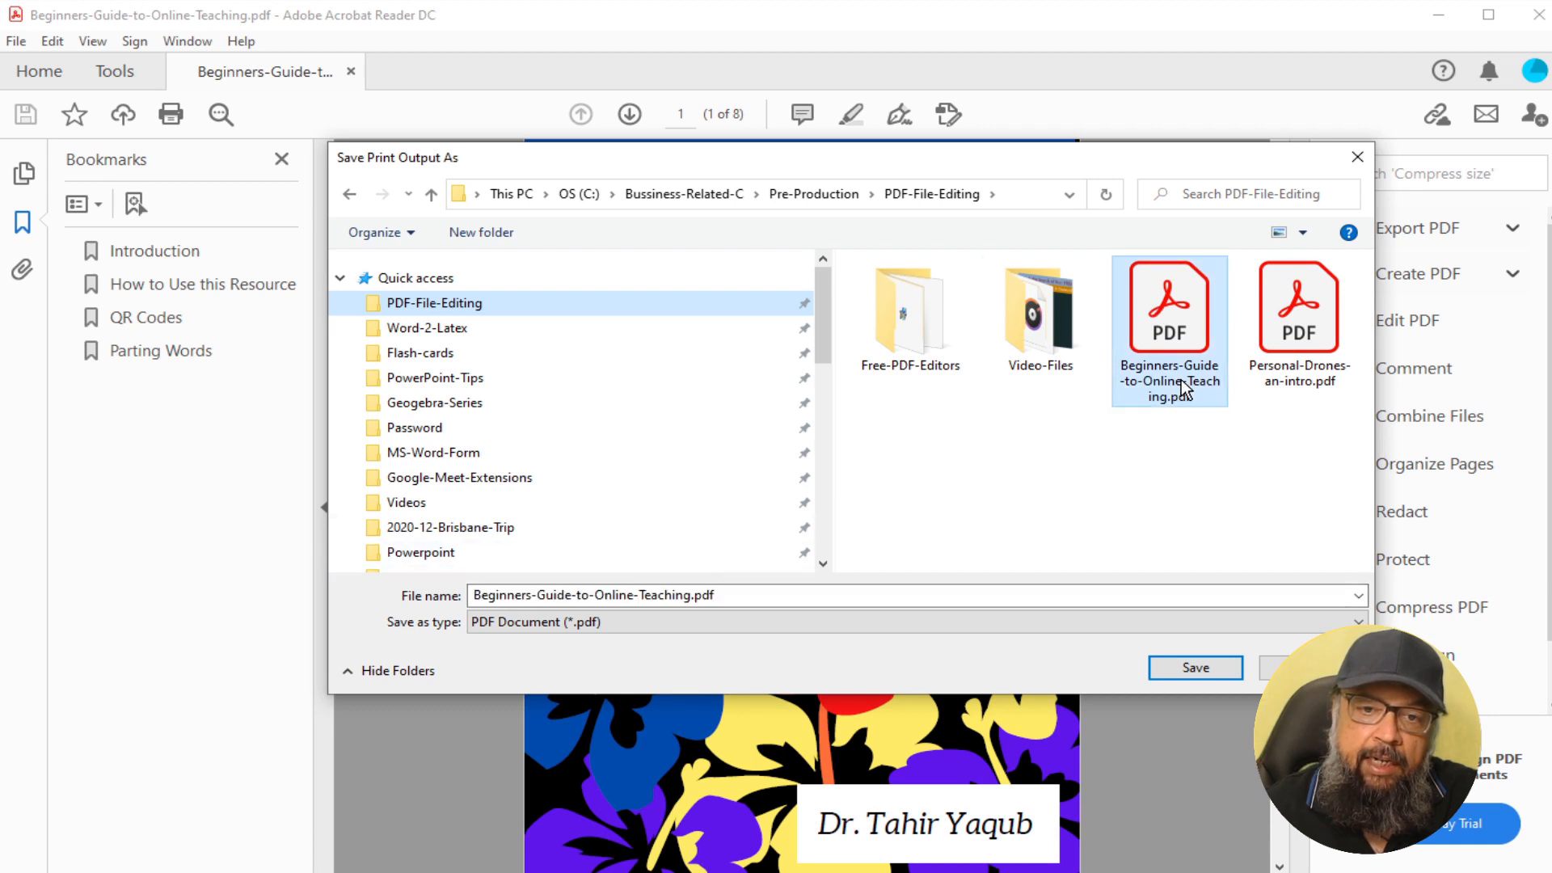
{"action": "left_click", "coordinate": [691, 595]}
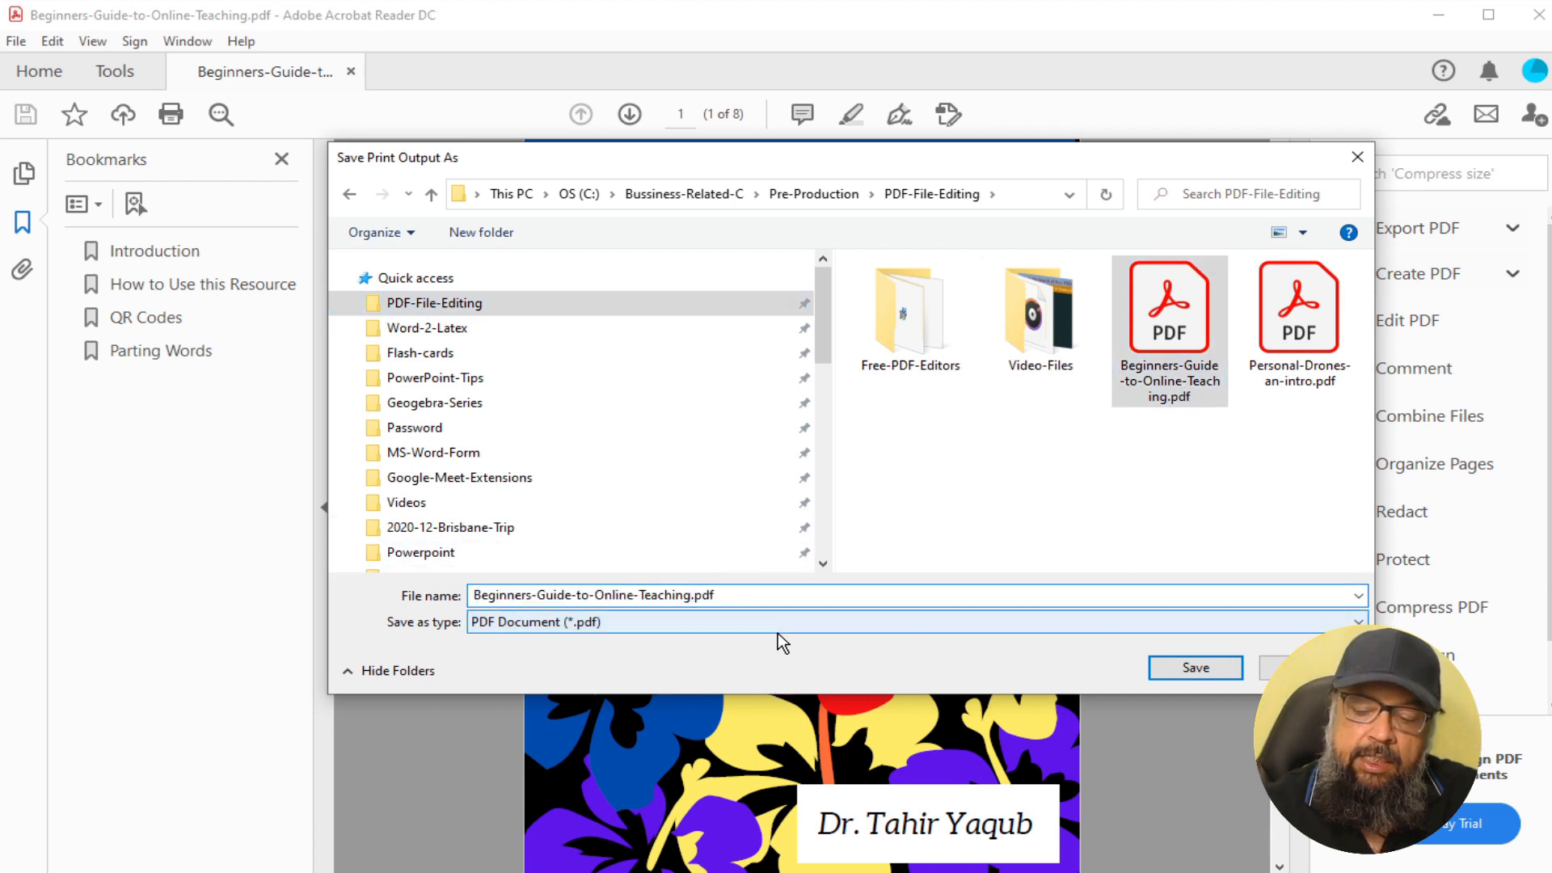
{"action": "type", "text": "-without-page-5"}
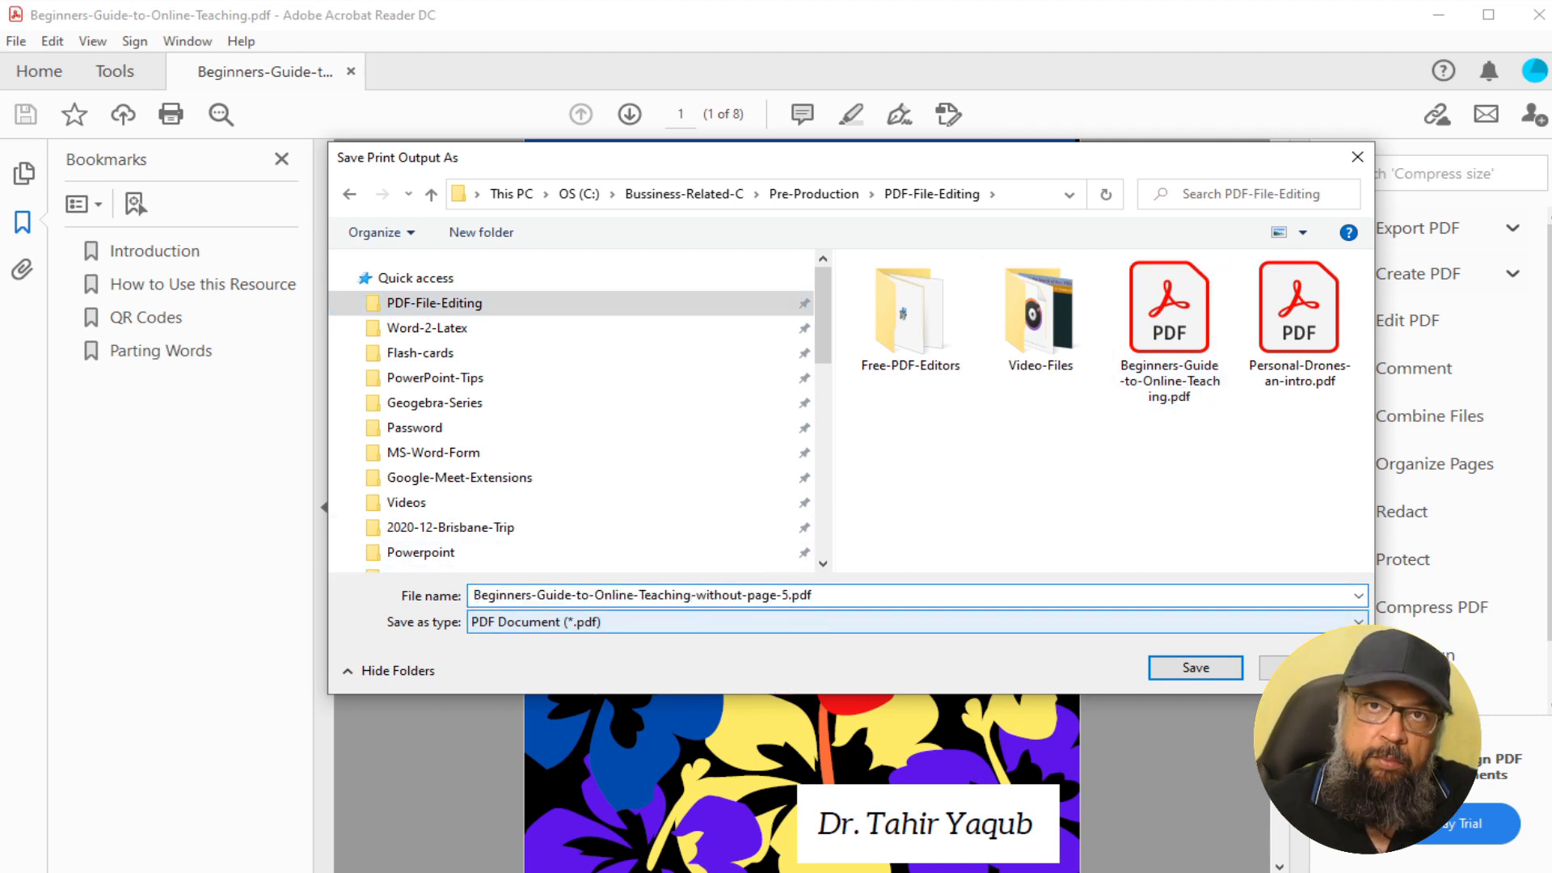
{"action": "left_click", "coordinate": [1197, 669]}
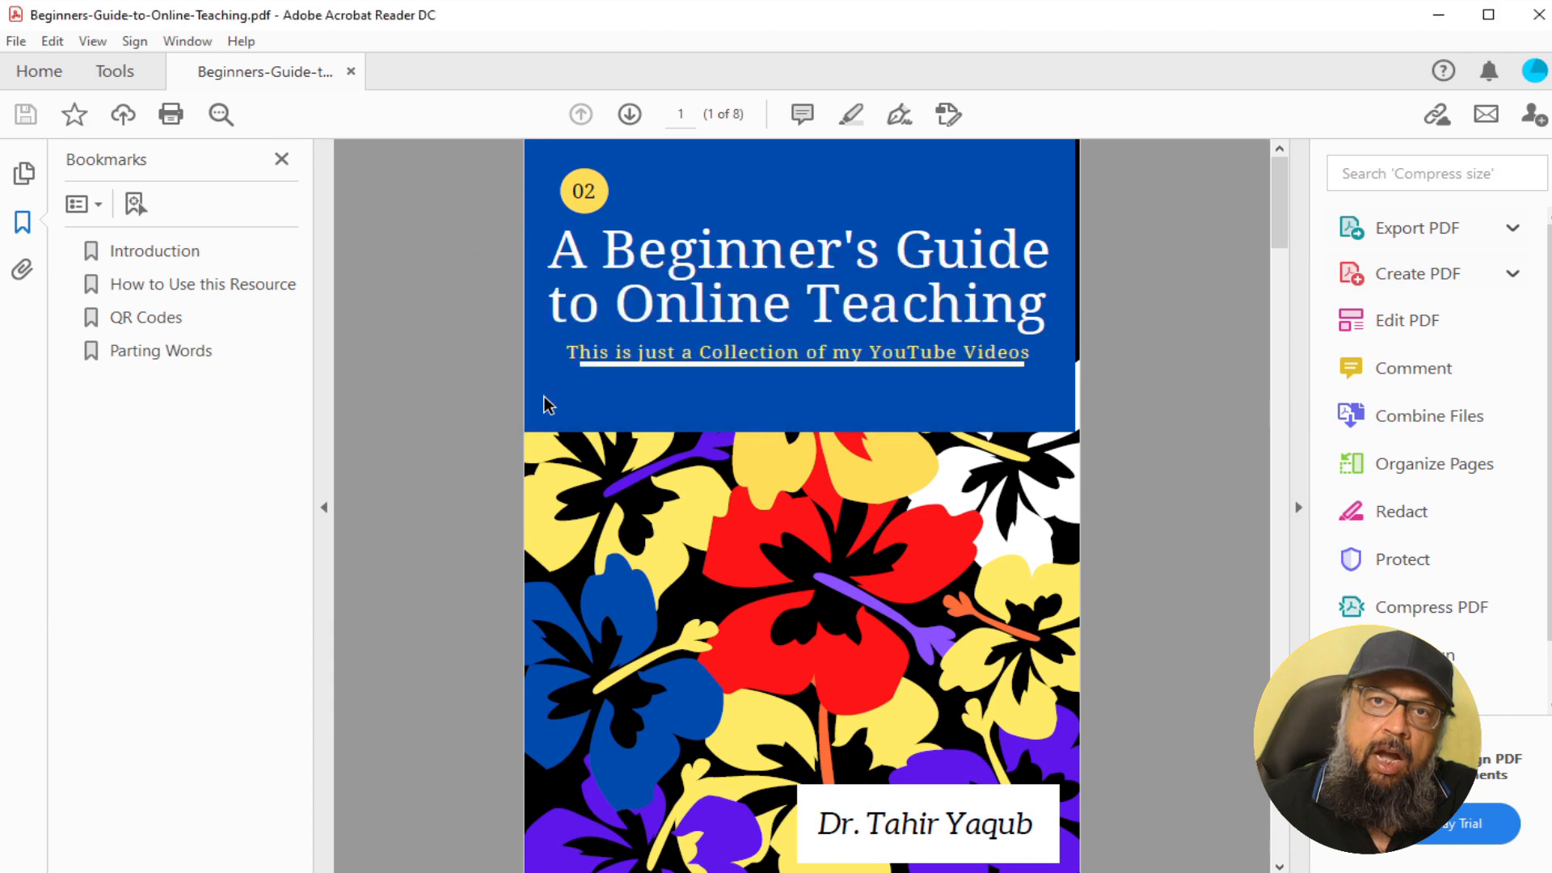
- Open Beginners-Guide-to-Online-Teaching-without-page-5.pdf and examine its pages around the removed page 5
{"action": "left_click", "coordinate": [16, 40]}
{"action": "left_click", "coordinate": [48, 70]}
{"action": "left_click", "coordinate": [969, 244]}
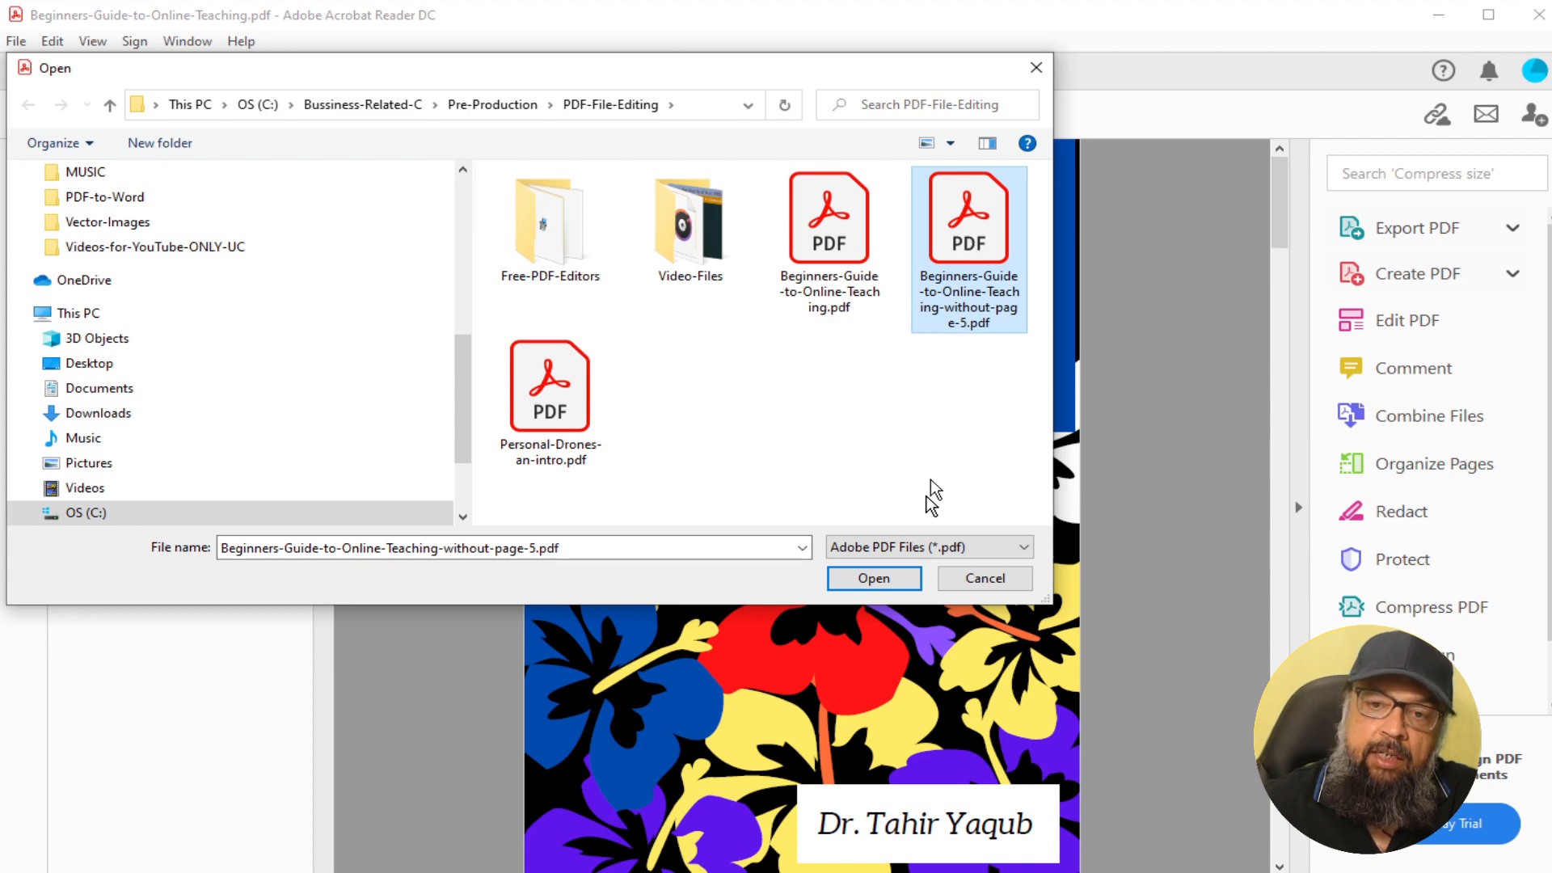
{"action": "left_click", "coordinate": [890, 579]}
{"action": "scroll", "coordinate": [1338, 571], "scroll_direction": "down", "scroll_amount": 10}
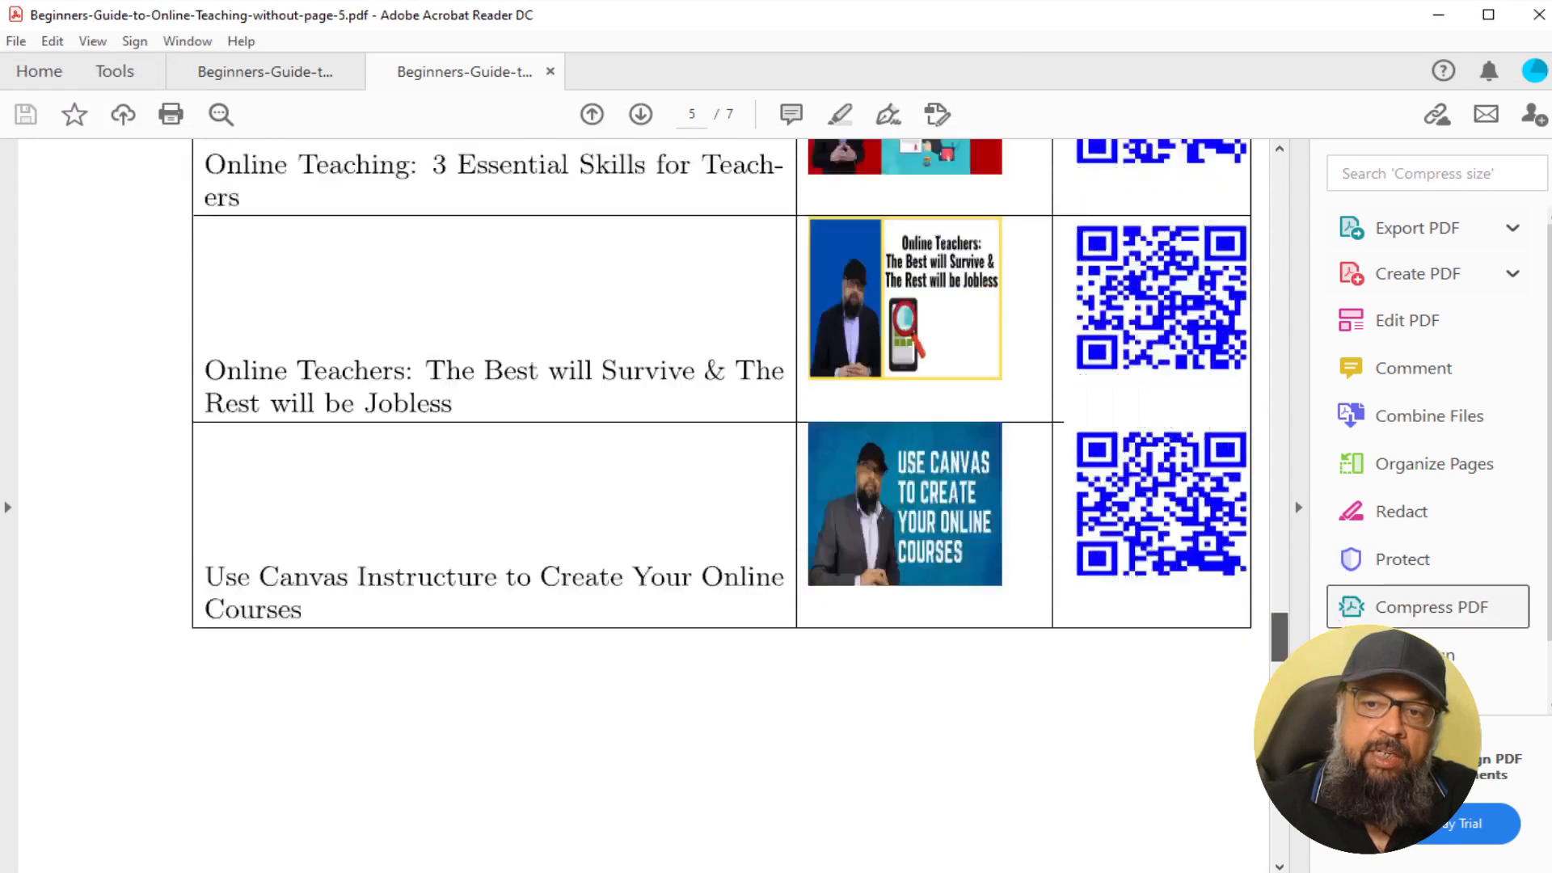
{"action": "scroll", "coordinate": [643, 506], "scroll_direction": "down", "scroll_amount": 14}
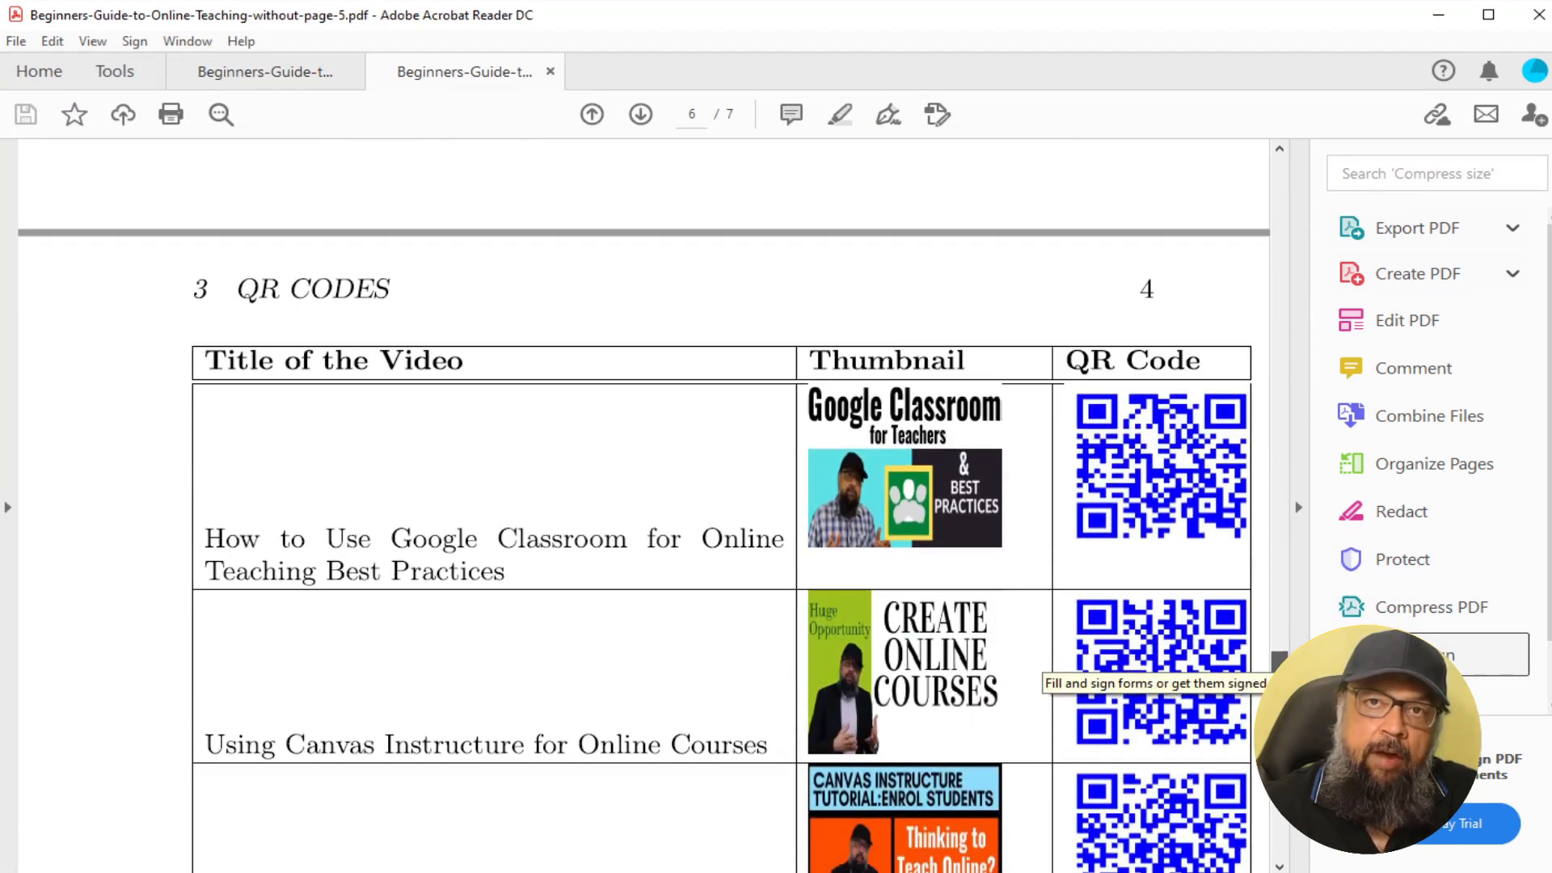
{"action": "scroll", "coordinate": [643, 506], "scroll_direction": "down", "scroll_amount": 3}
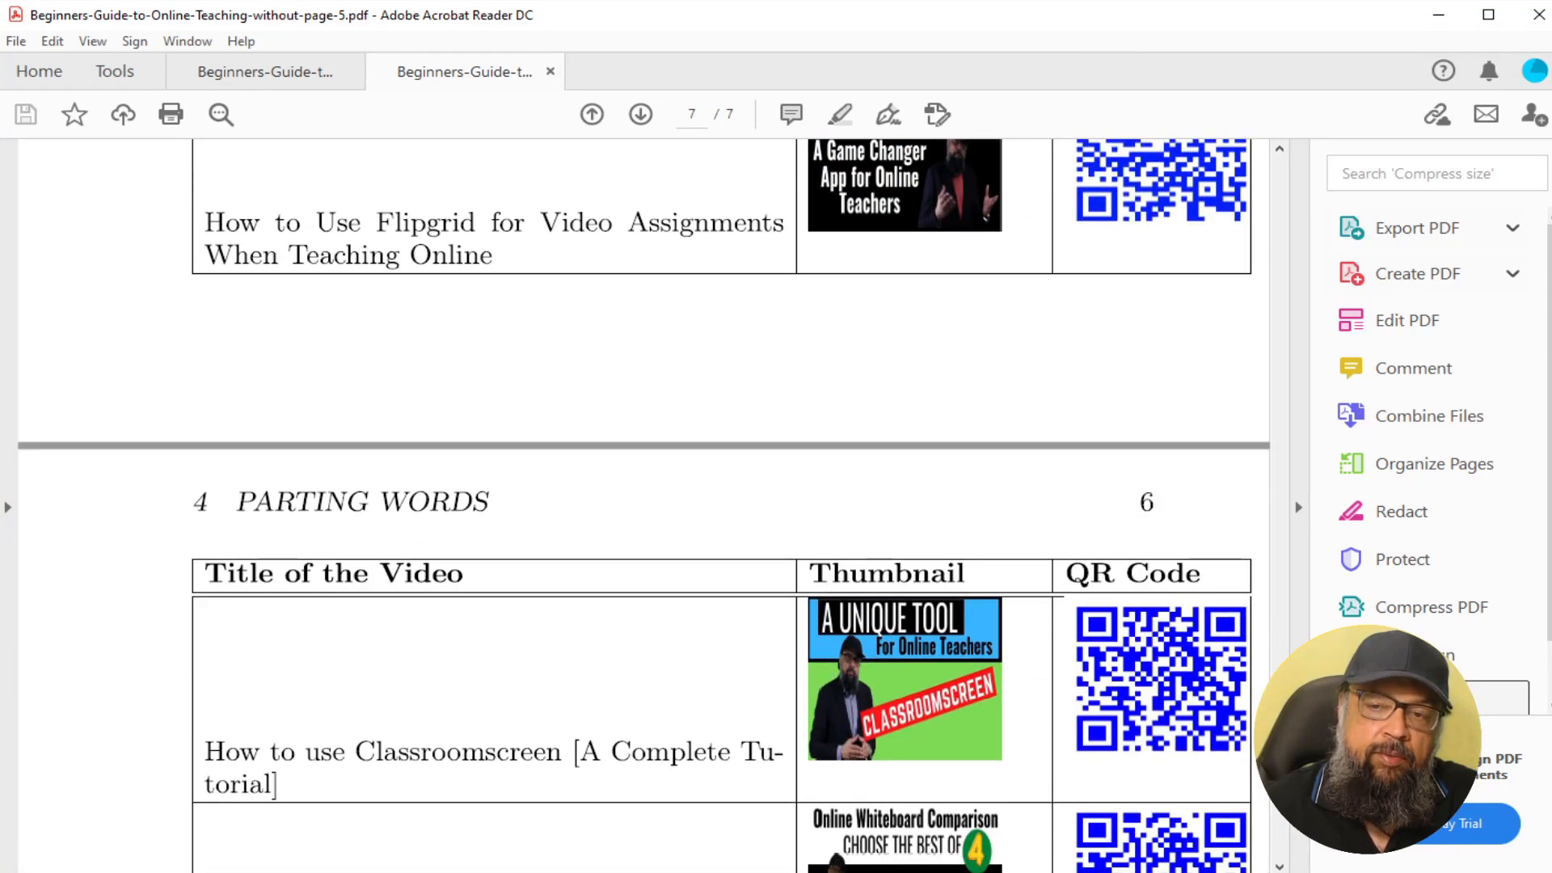
{"action": "scroll", "coordinate": [644, 506], "scroll_direction": "down", "scroll_amount": 1}
{"action": "left_click_drag", "start_coordinate": [1280, 766], "coordinate": [1280, 684]}
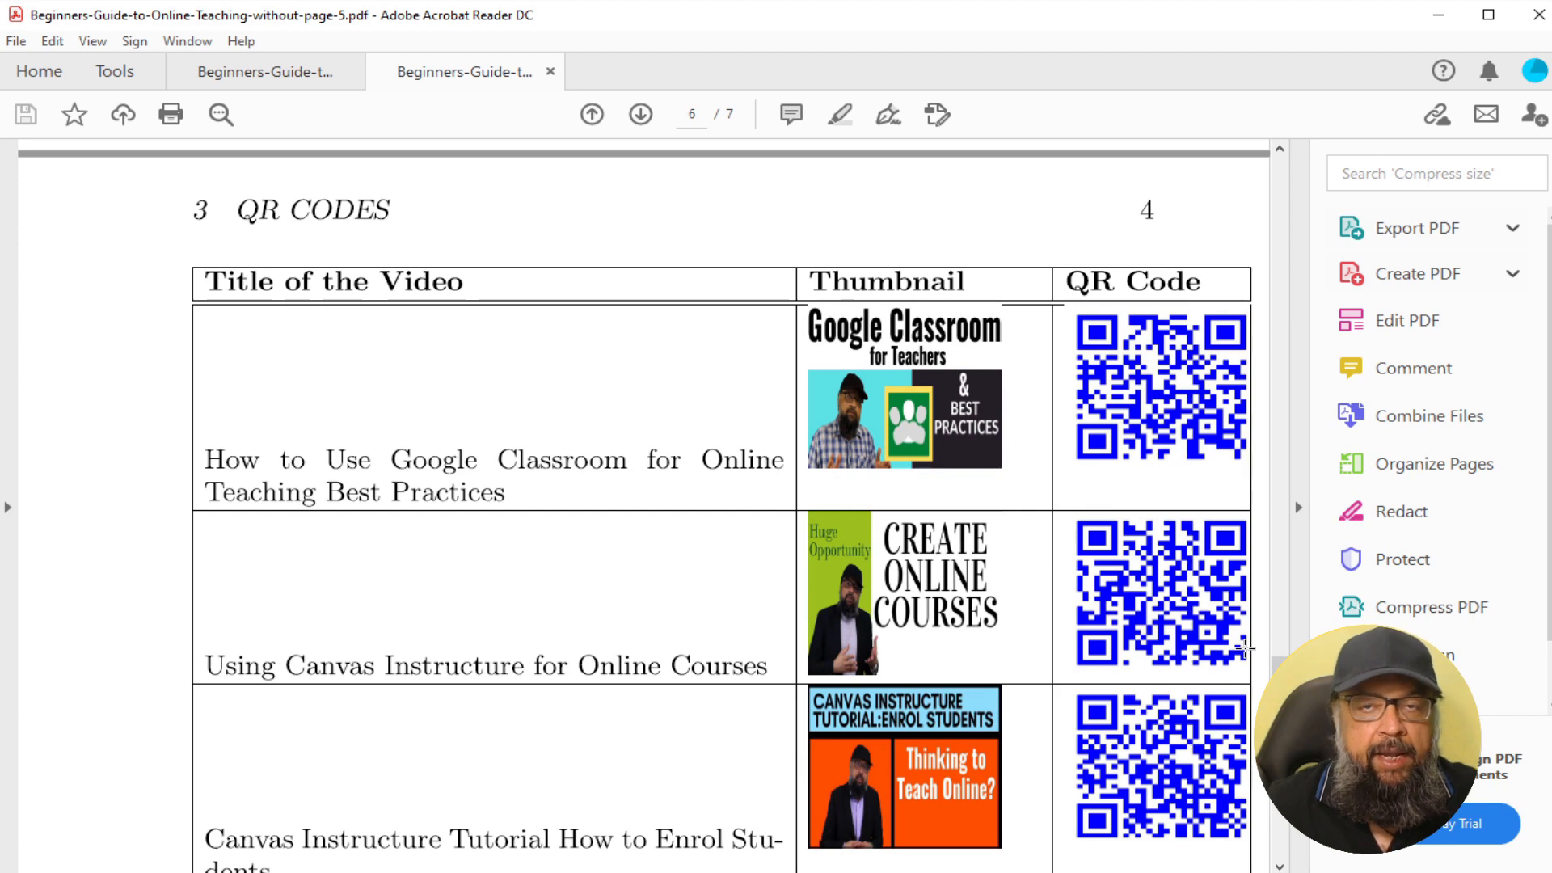
- Look at what the Organize Pages tool offers and continue to its organizing option
{"action": "key", "text": "Home"}
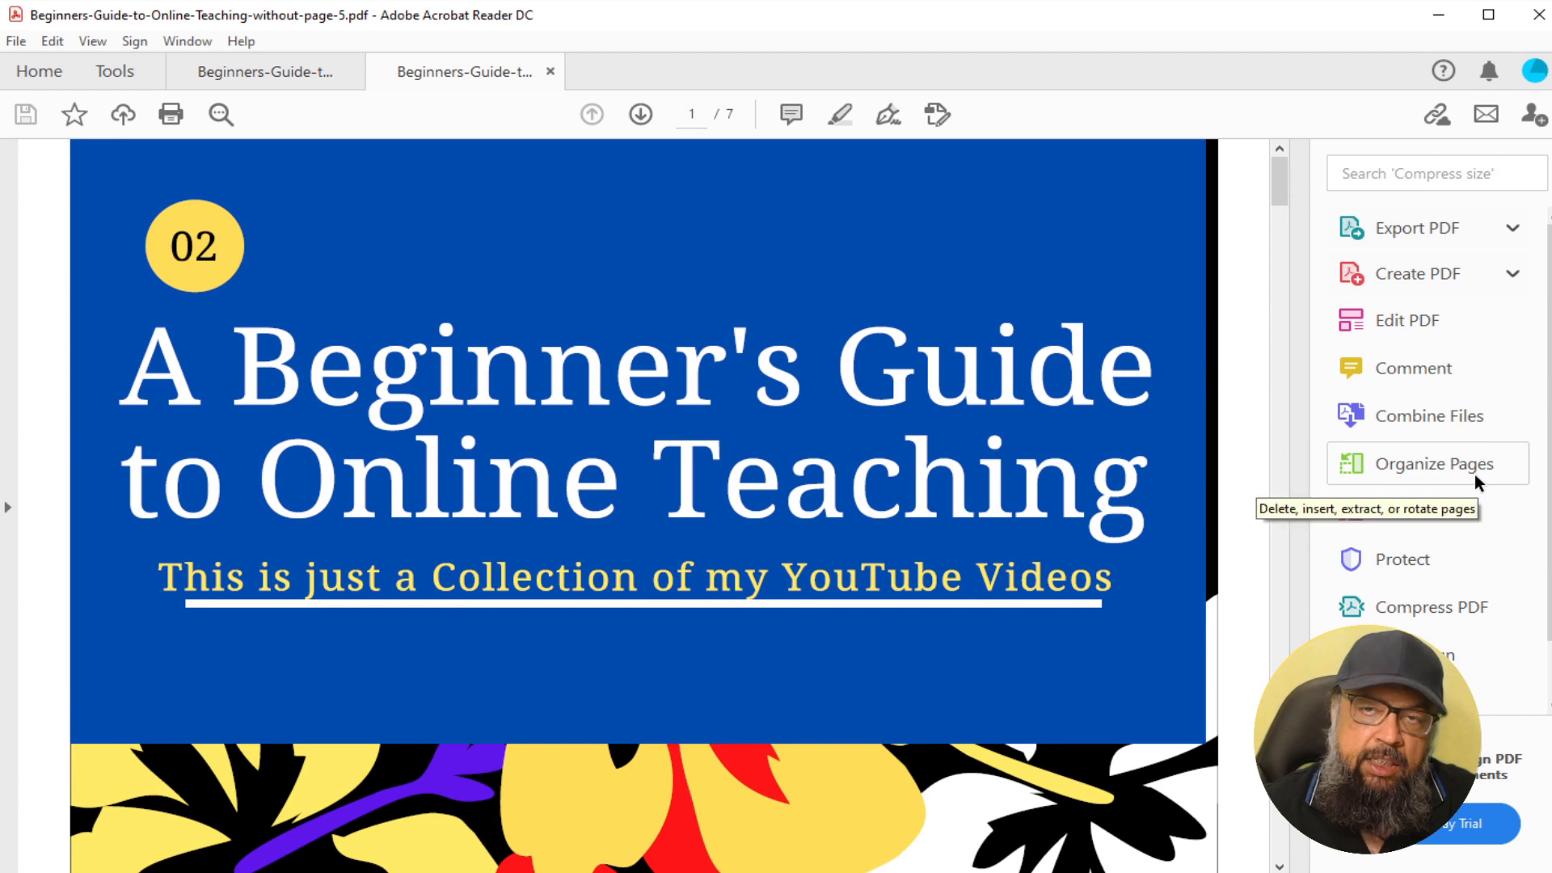
{"action": "left_click", "coordinate": [1433, 466]}
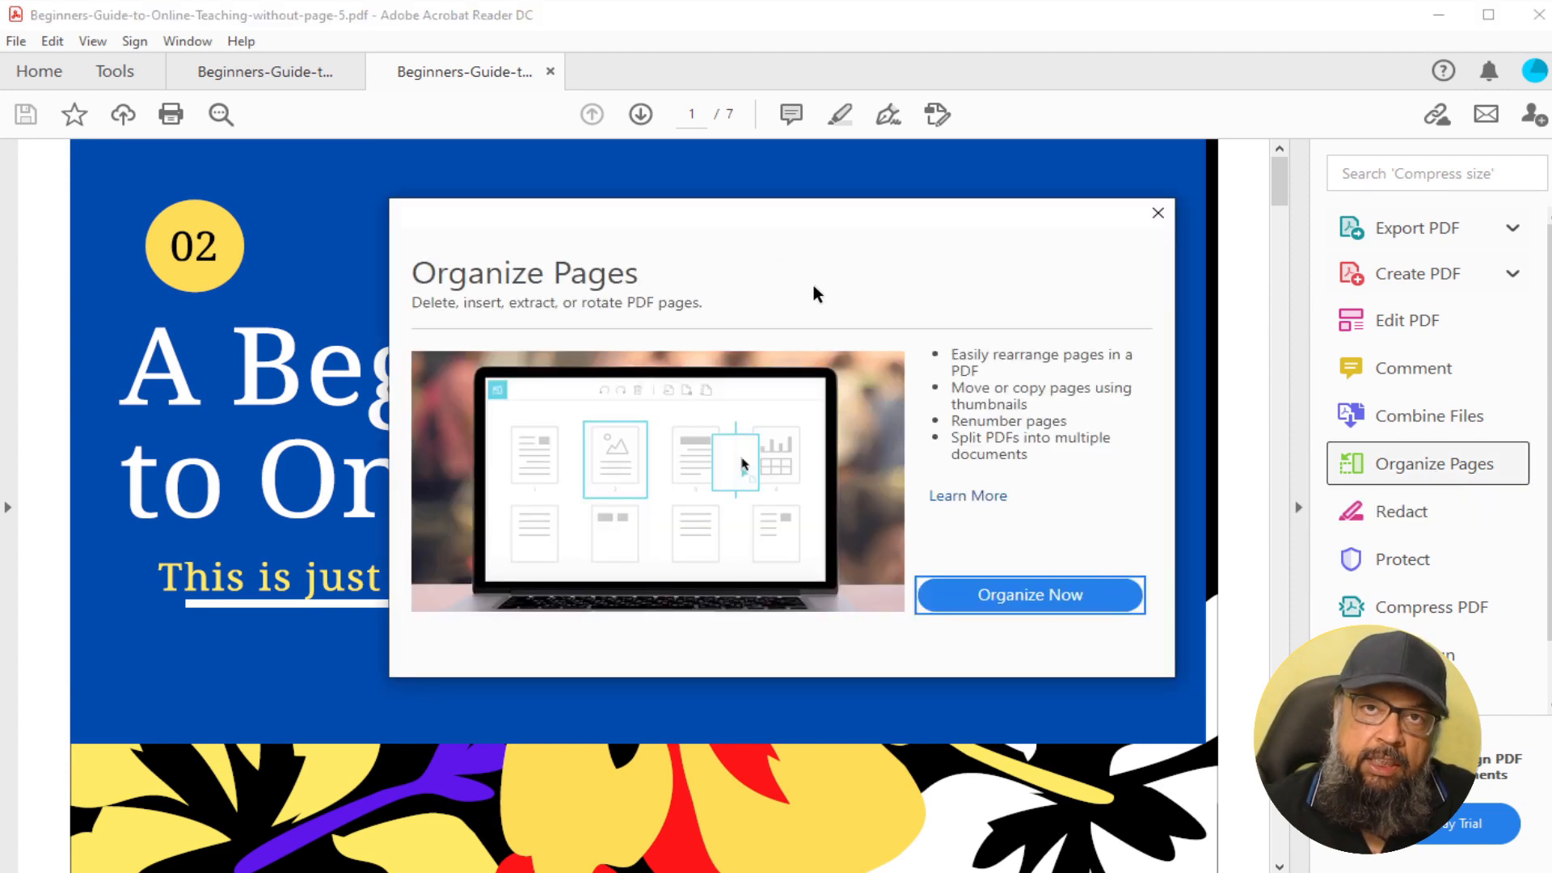
{"action": "left_click", "coordinate": [1018, 600]}
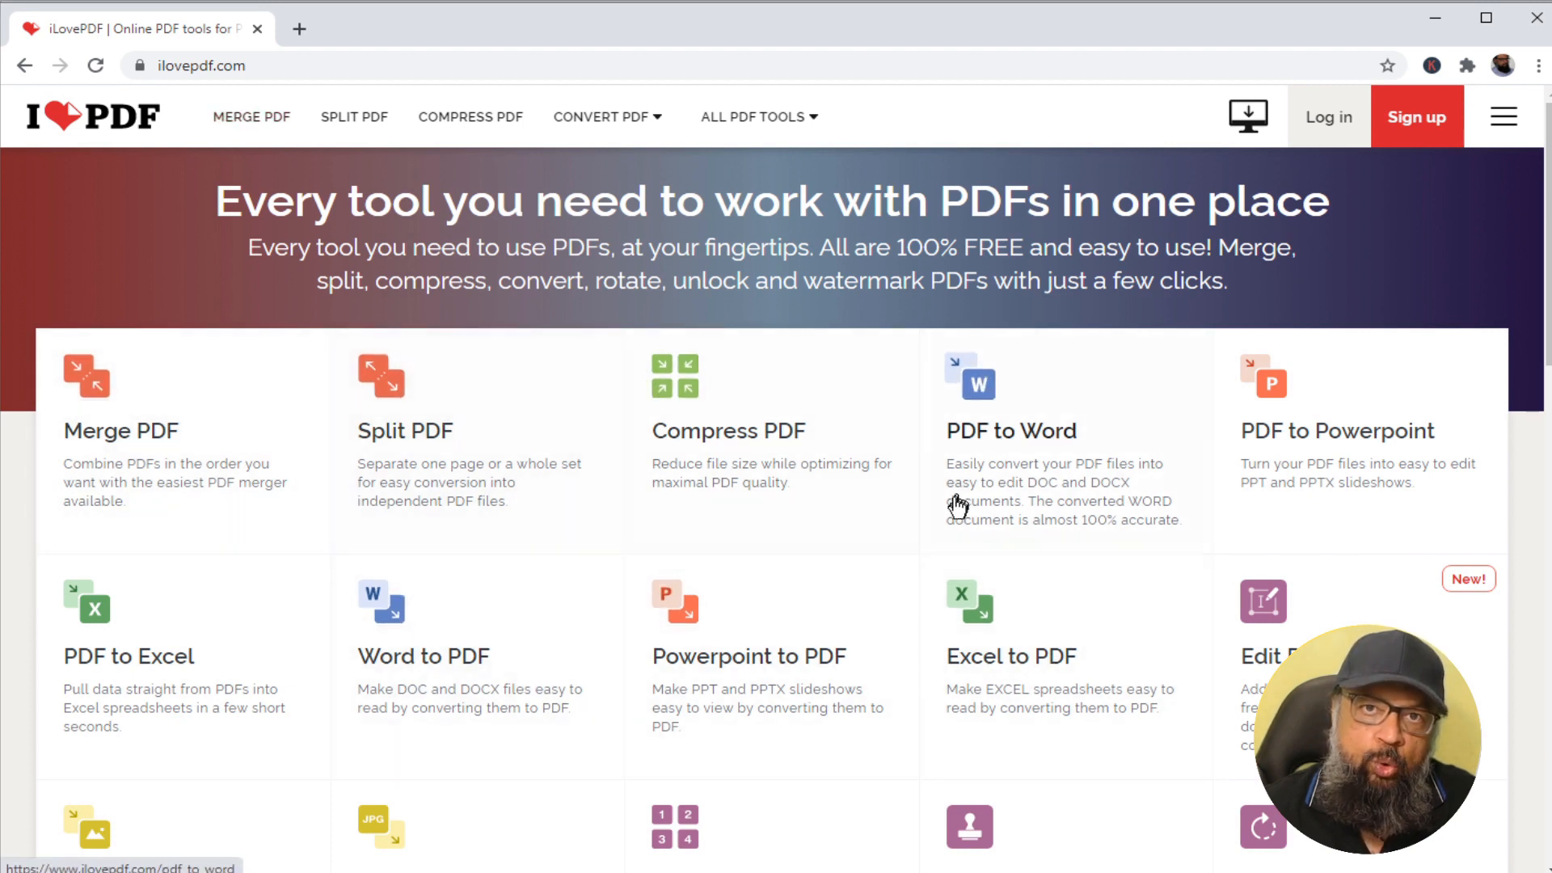
- Switch to the iLovePDF website and load Personal-Drones-an-intro.pdf into its Split PDF tool
{"action": "left_click", "coordinate": [420, 442]}
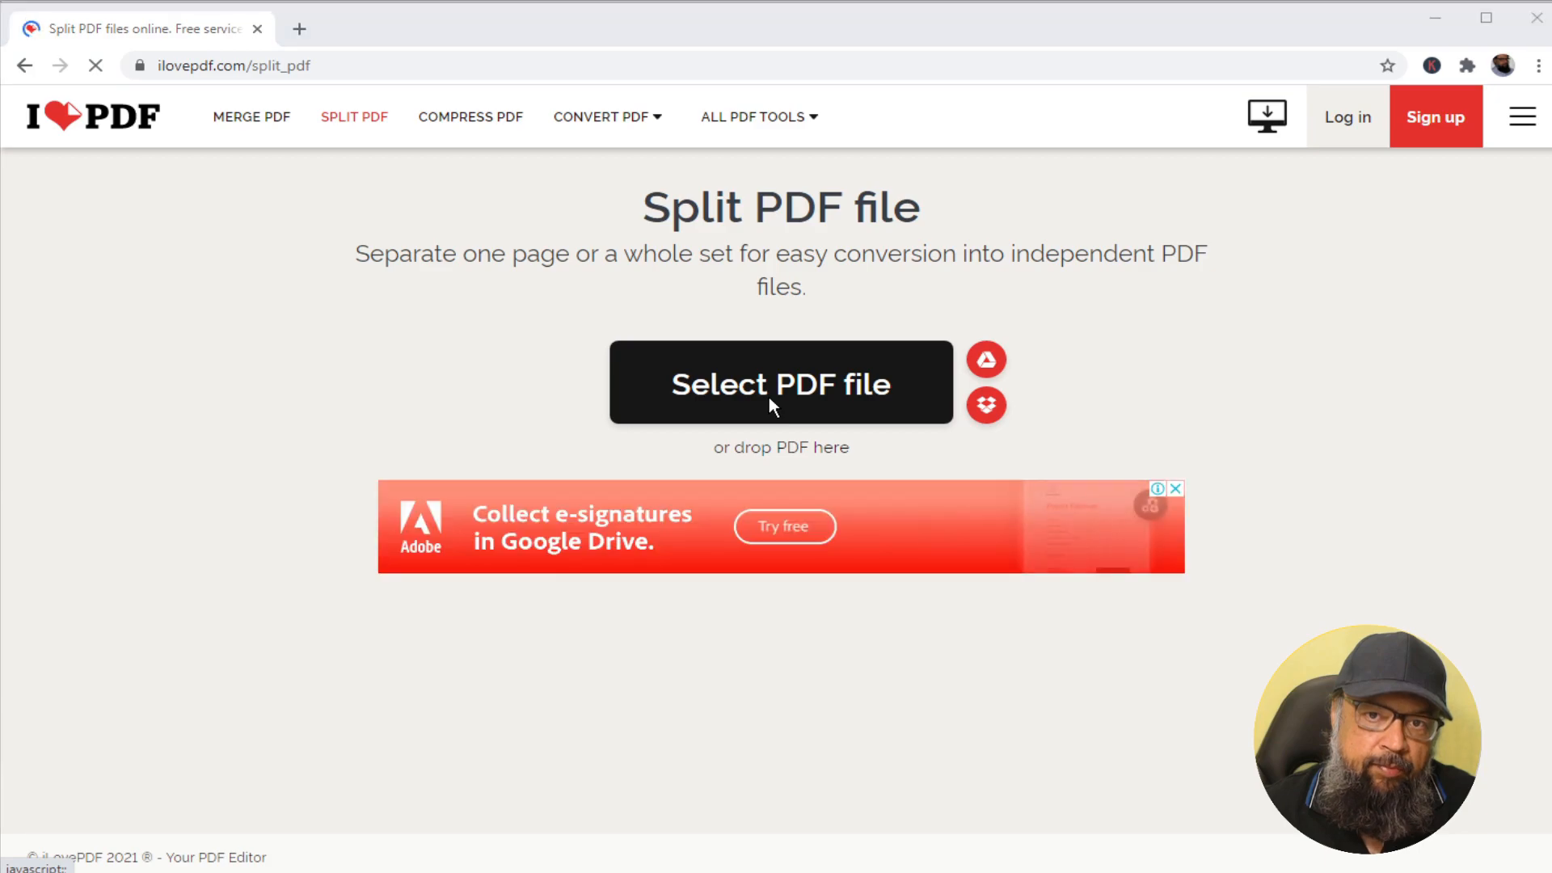
{"action": "left_click", "coordinate": [769, 396]}
{"action": "left_click", "coordinate": [792, 146]}
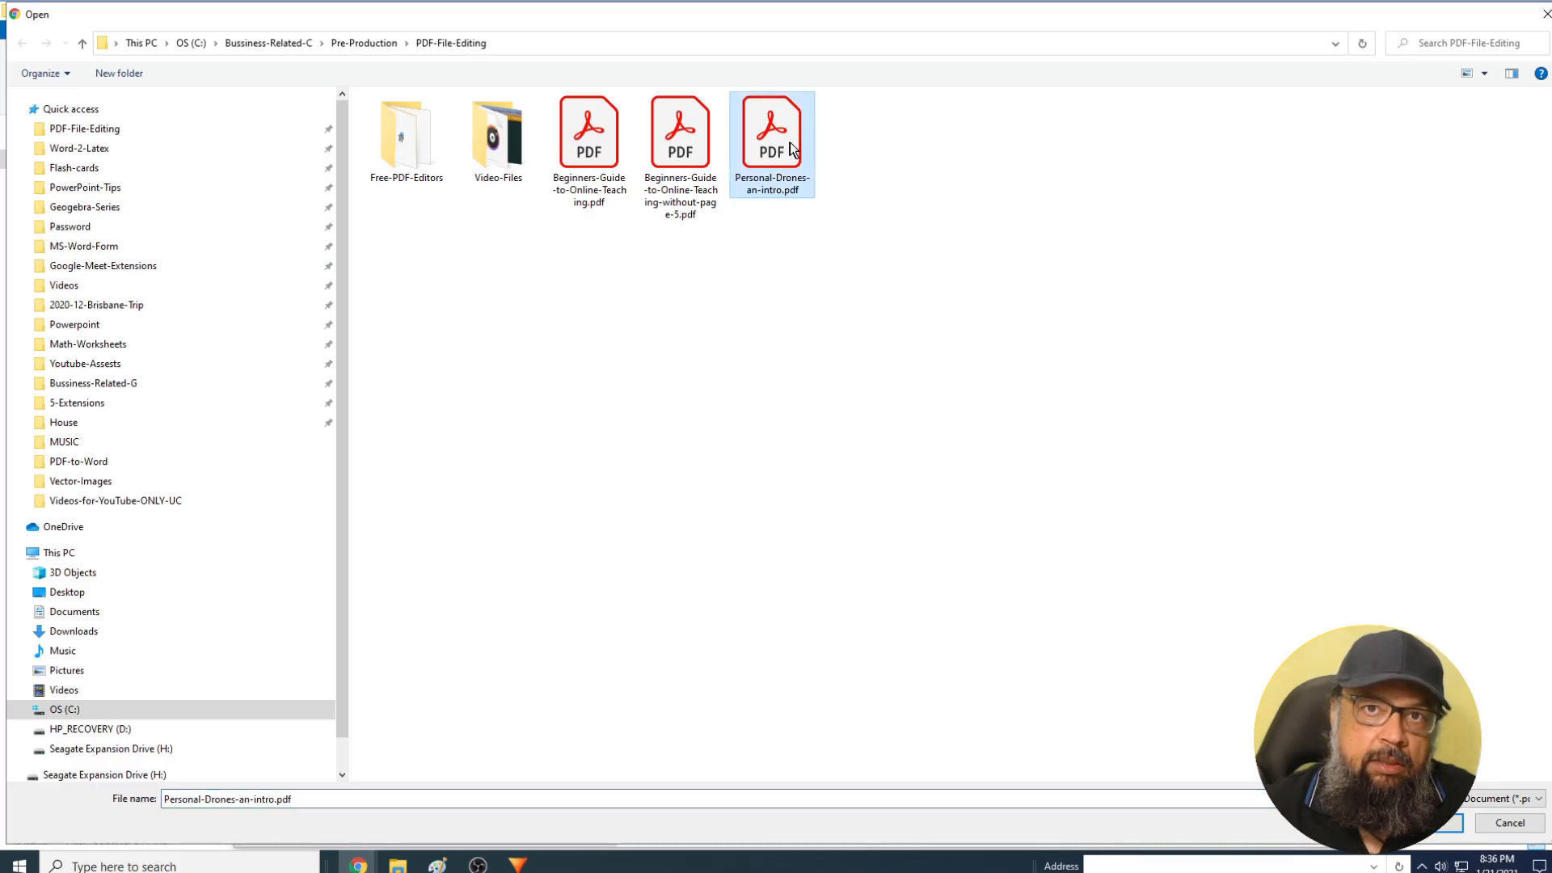
{"action": "key", "text": "Return"}
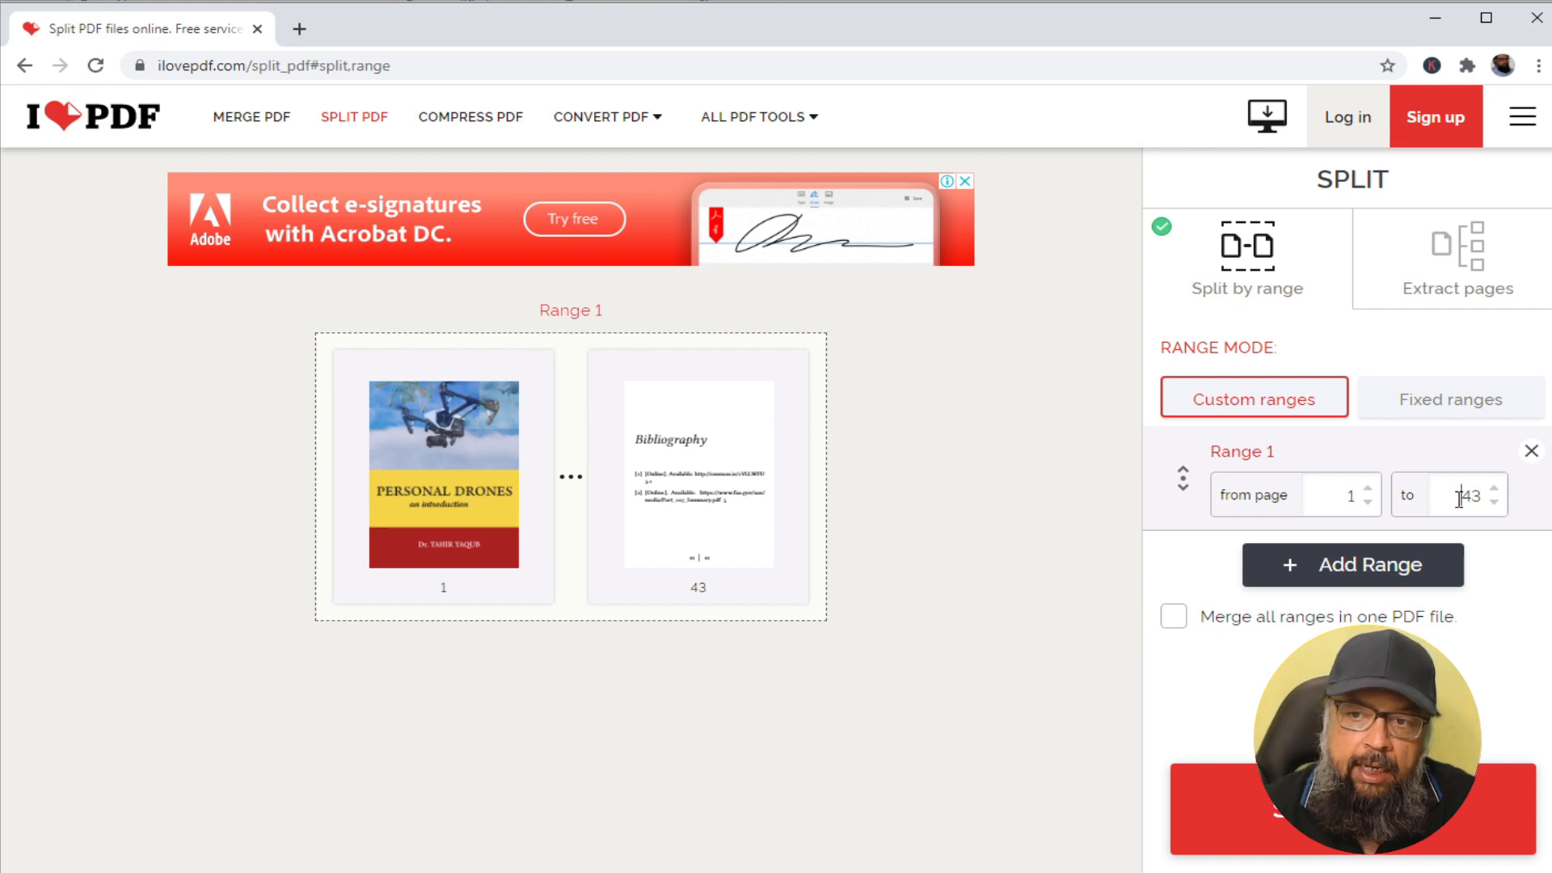
- End the first custom range at page 20, add a second range for pages 21 to 43, and split the PDF
{"action": "left_click_drag", "start_coordinate": [1464, 497], "coordinate": [1508, 501]}
{"action": "type", "text": "2"}
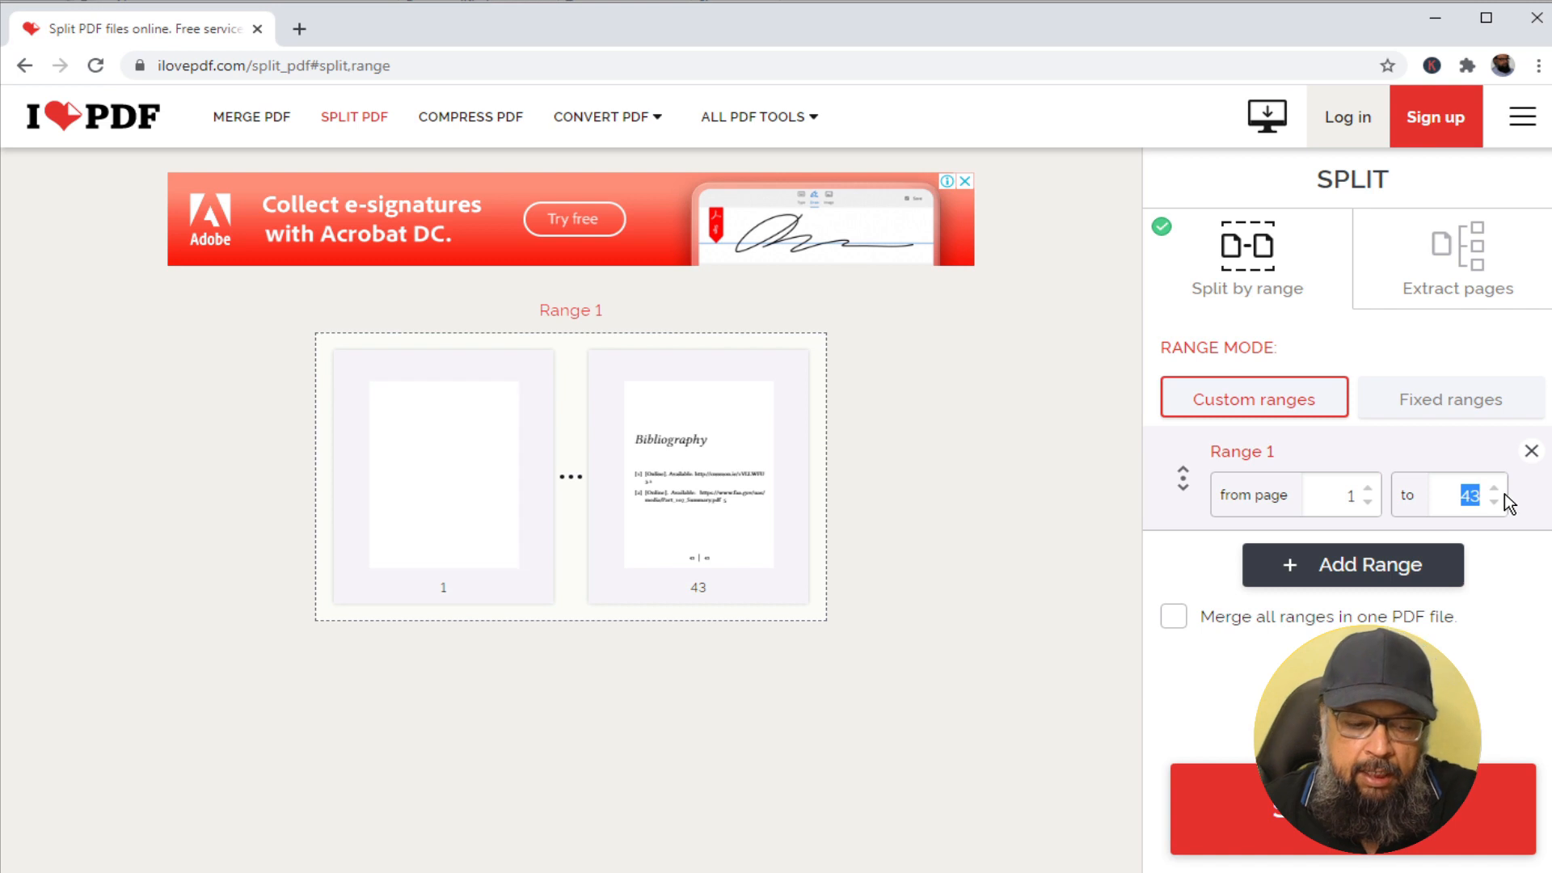
{"action": "type", "text": "0"}
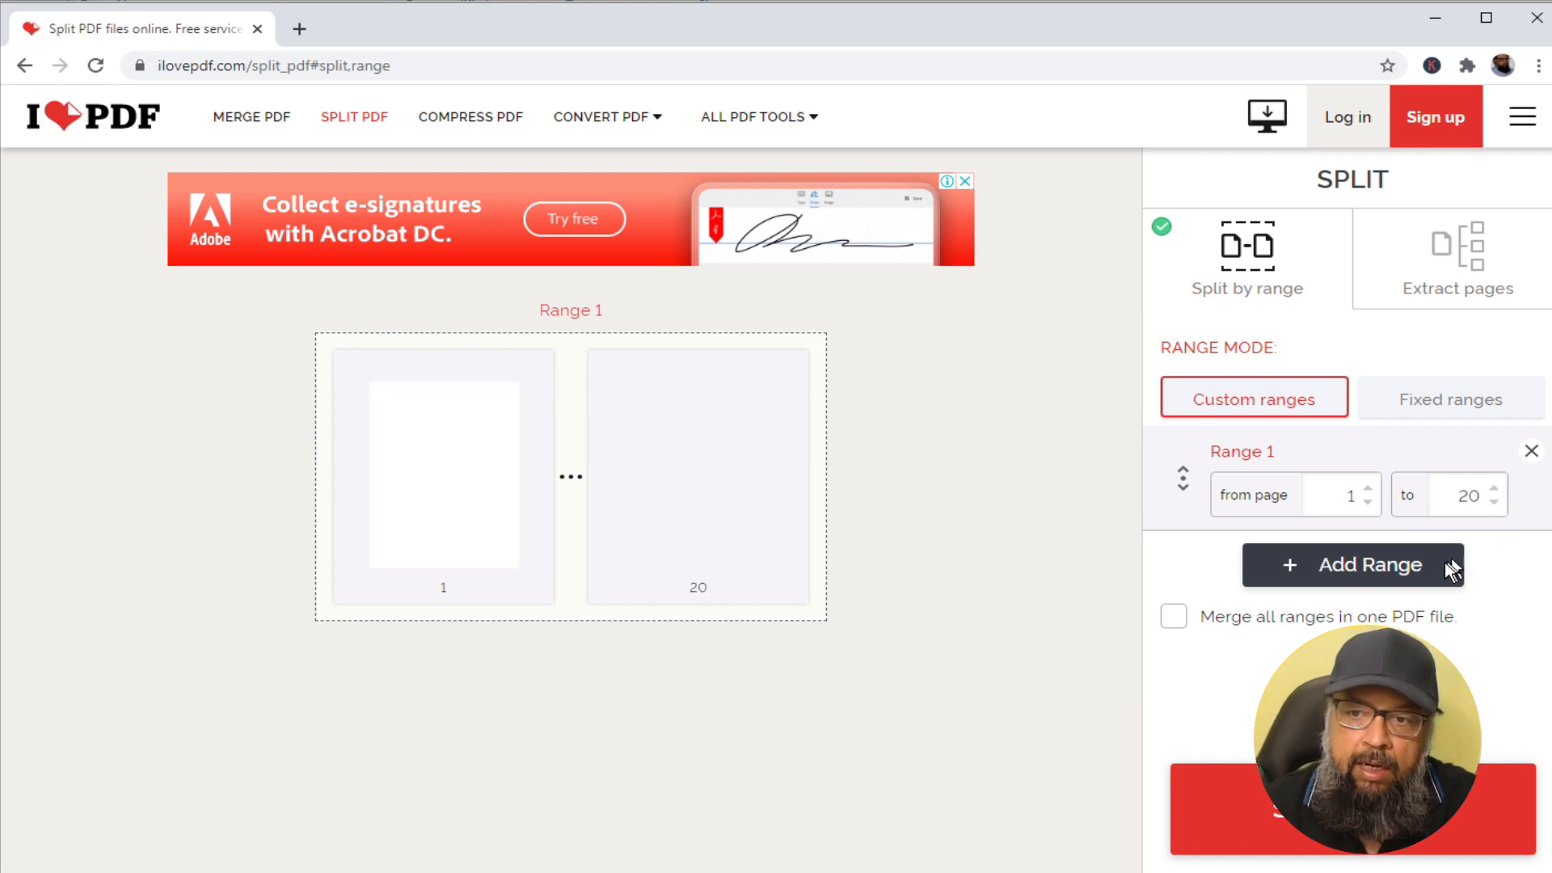
{"action": "left_click", "coordinate": [1394, 572]}
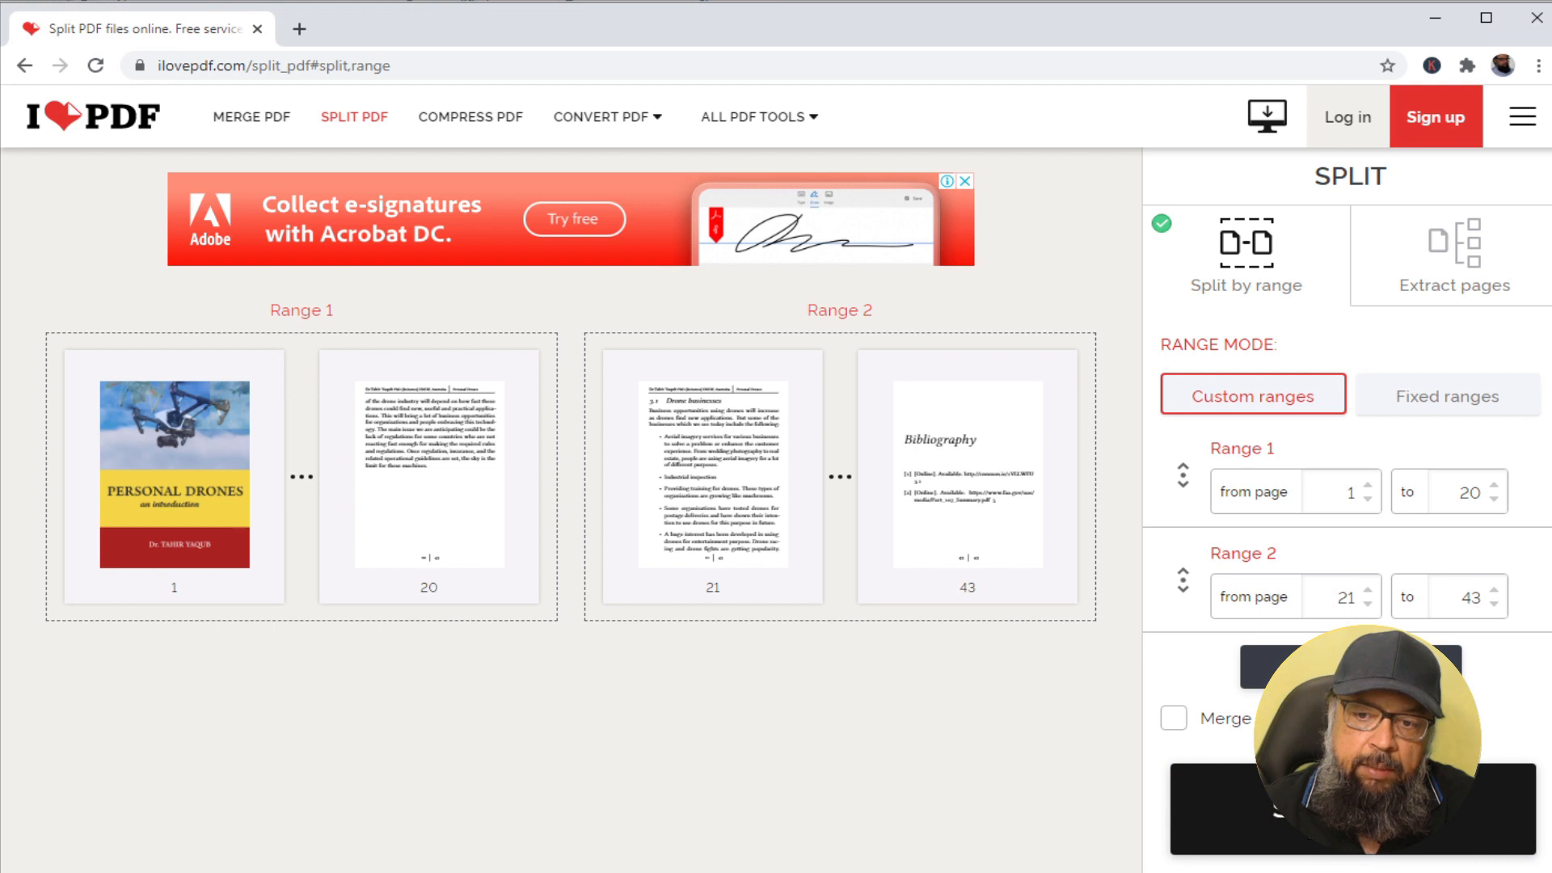
{"action": "left_click", "coordinate": [1366, 809]}
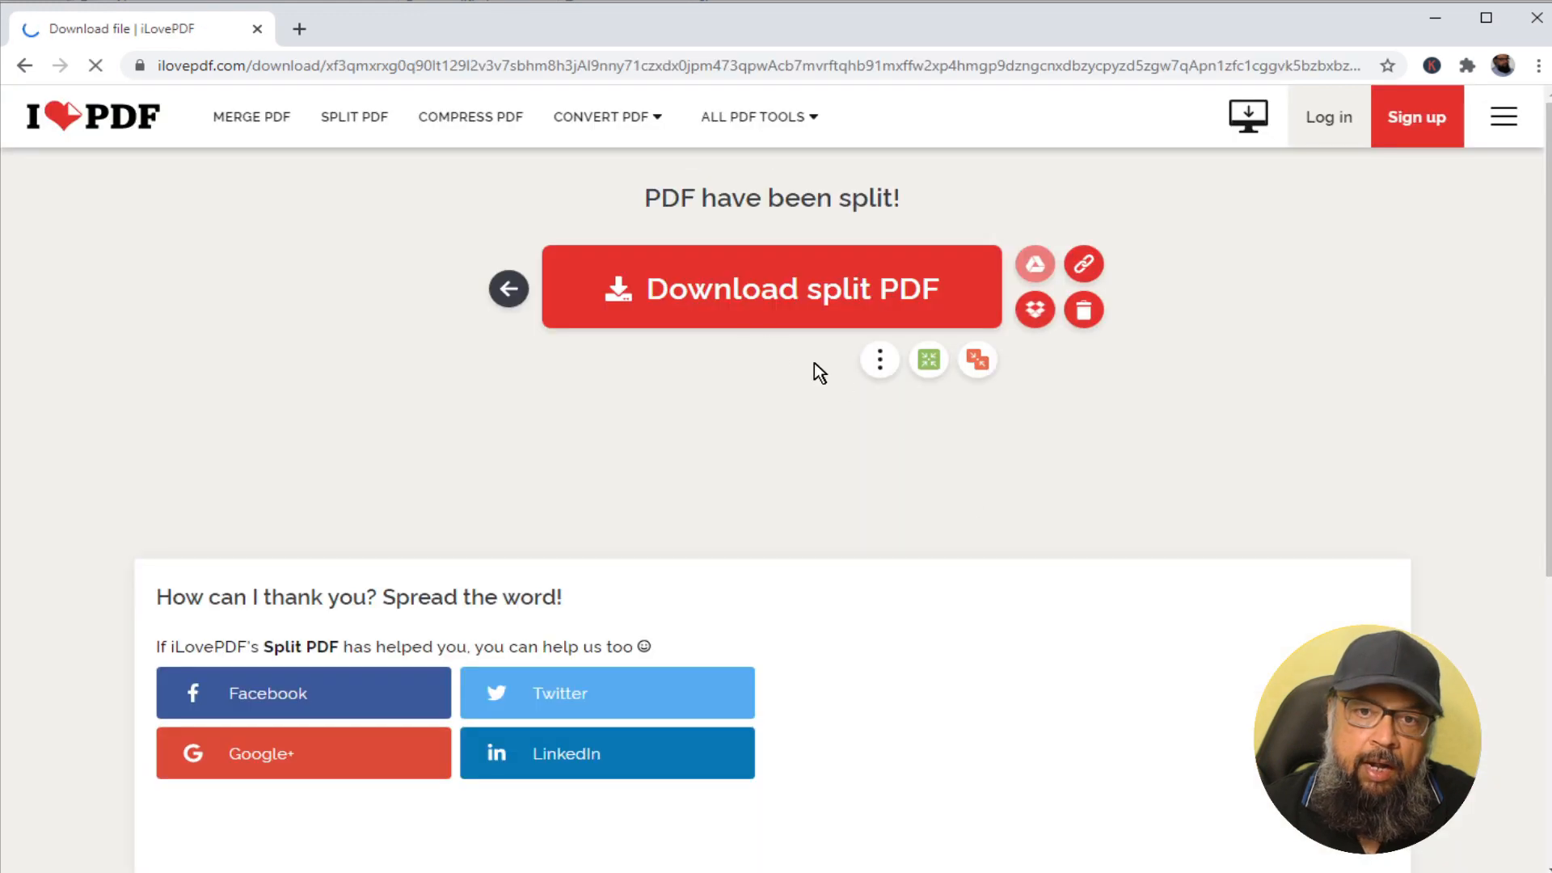
- Download the split result as ilovepdf_split-range.zip into the PDF-File-Editing folder and show it in File Explorer
{"action": "left_click", "coordinate": [751, 298]}
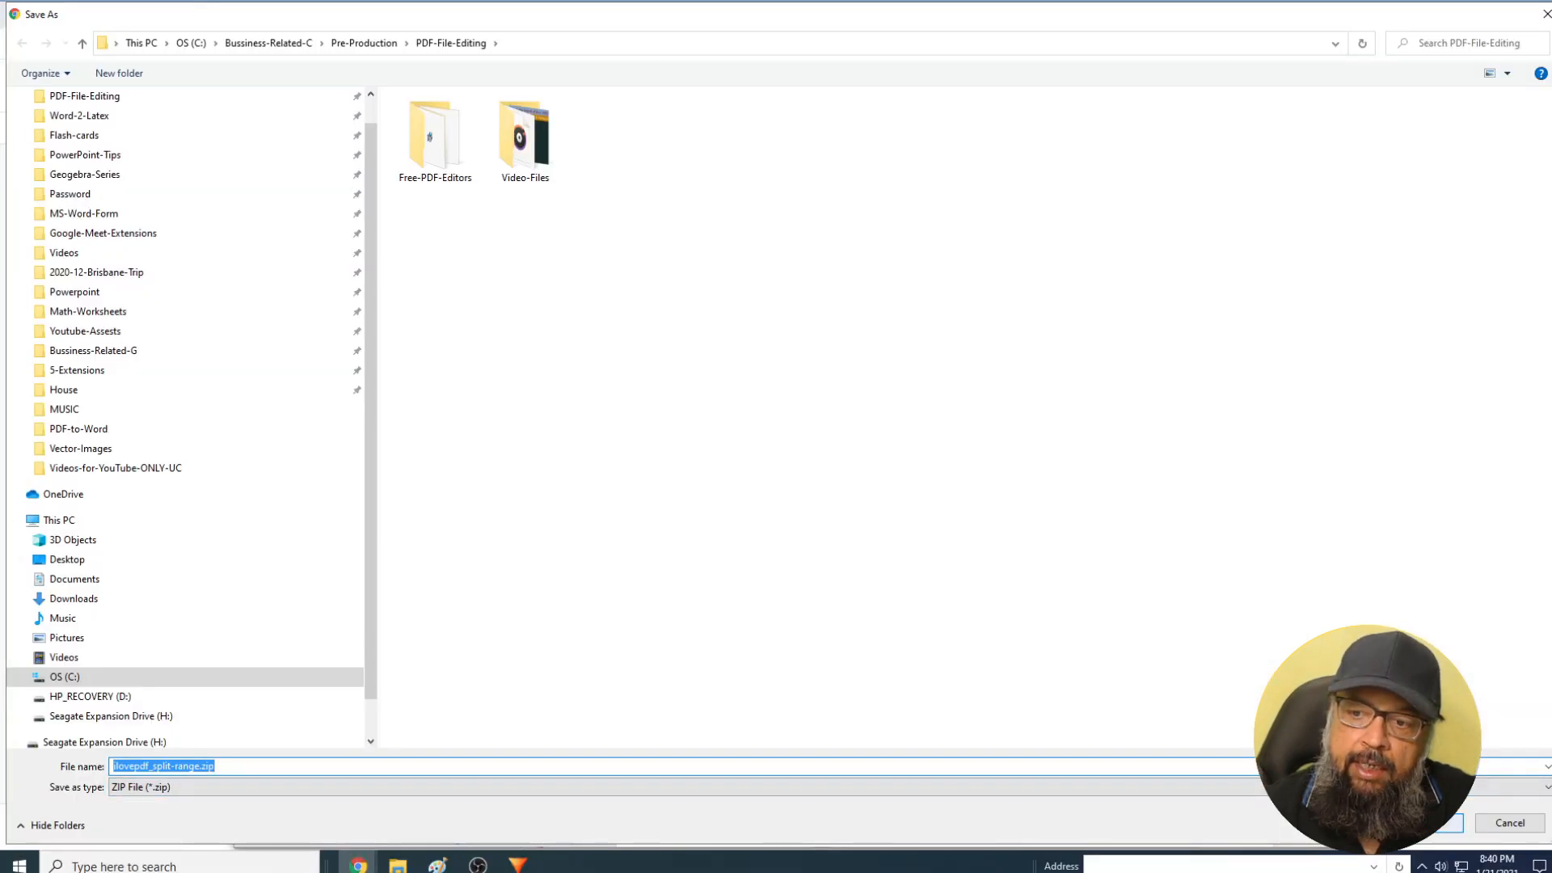
{"action": "key", "text": "Return"}
{"action": "left_click", "coordinate": [408, 824]}
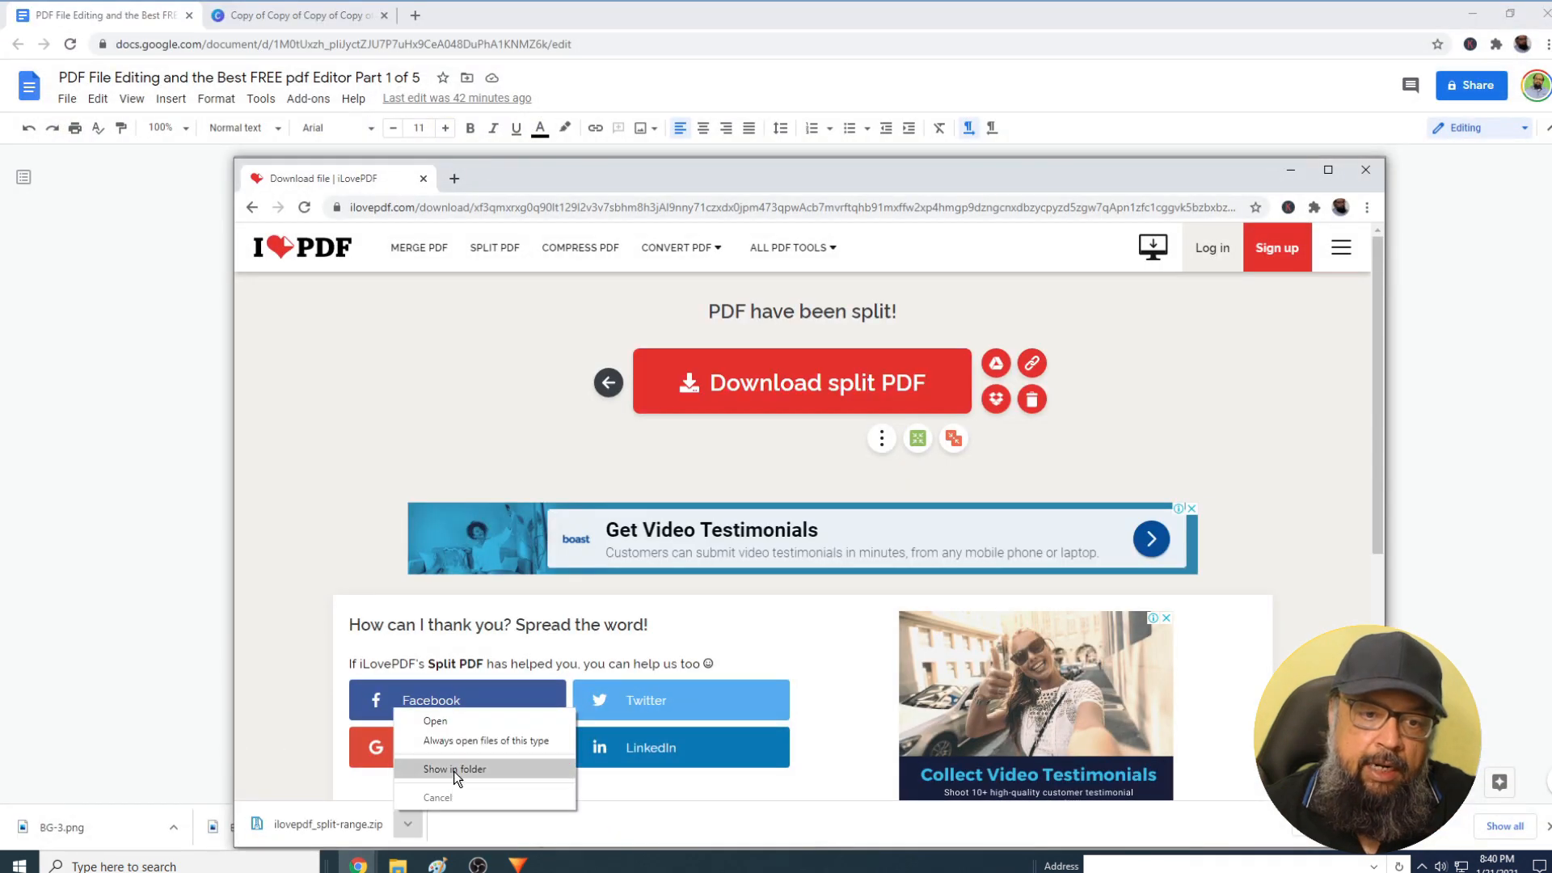
{"action": "left_click", "coordinate": [454, 769]}
{"action": "key", "text": "super+Up"}
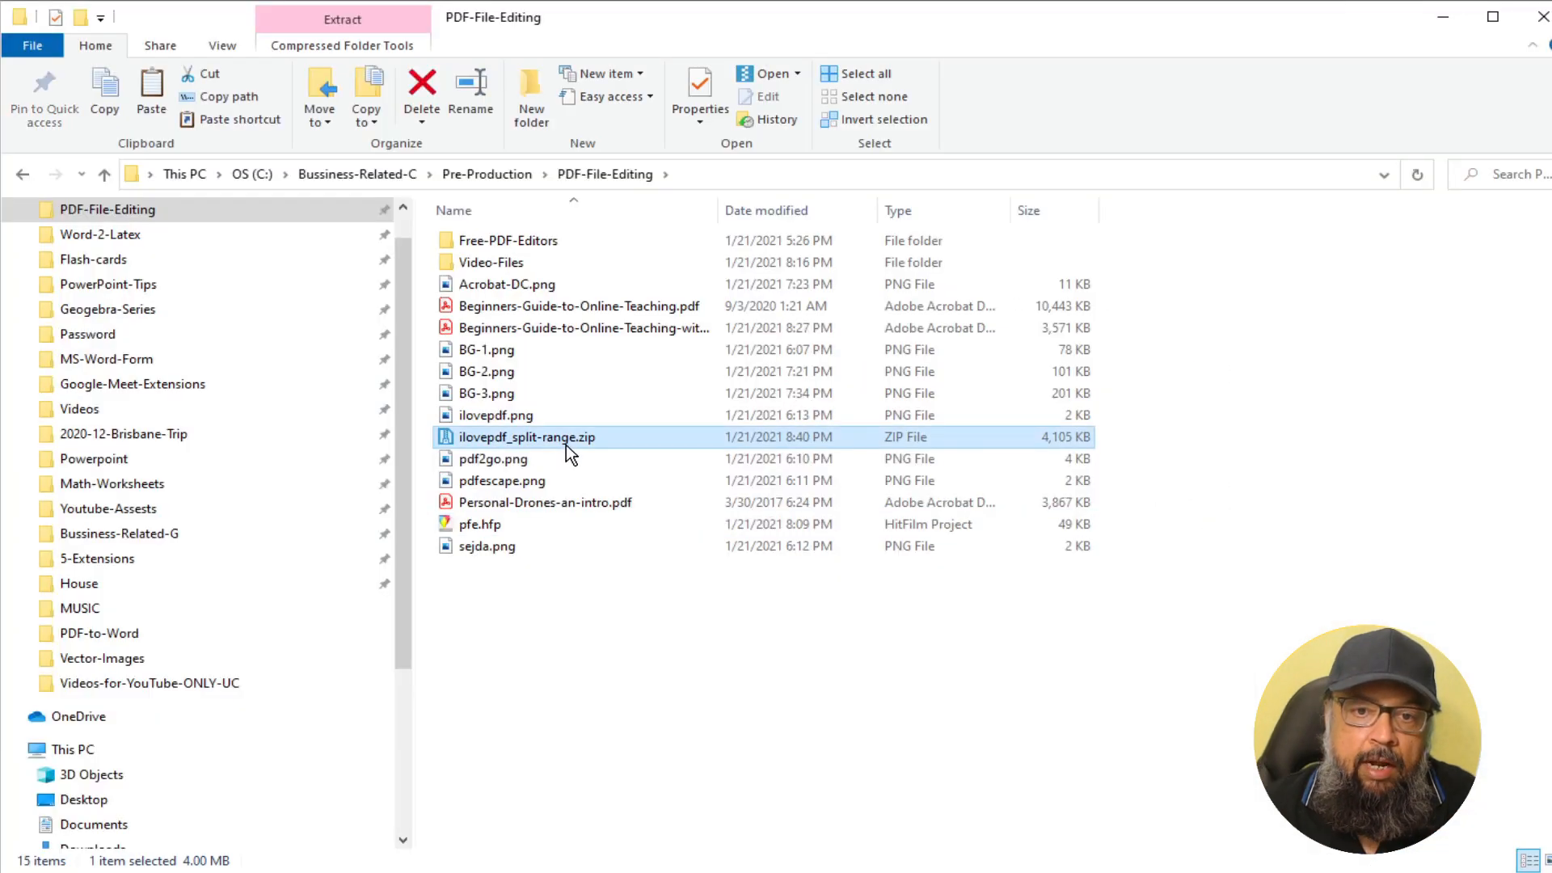
- Extract ilovepdf_split-range.zip into the same folder and check the page count of Personal-Drones-an-intro-1-20.pdf
{"action": "right_click", "coordinate": [569, 441]}
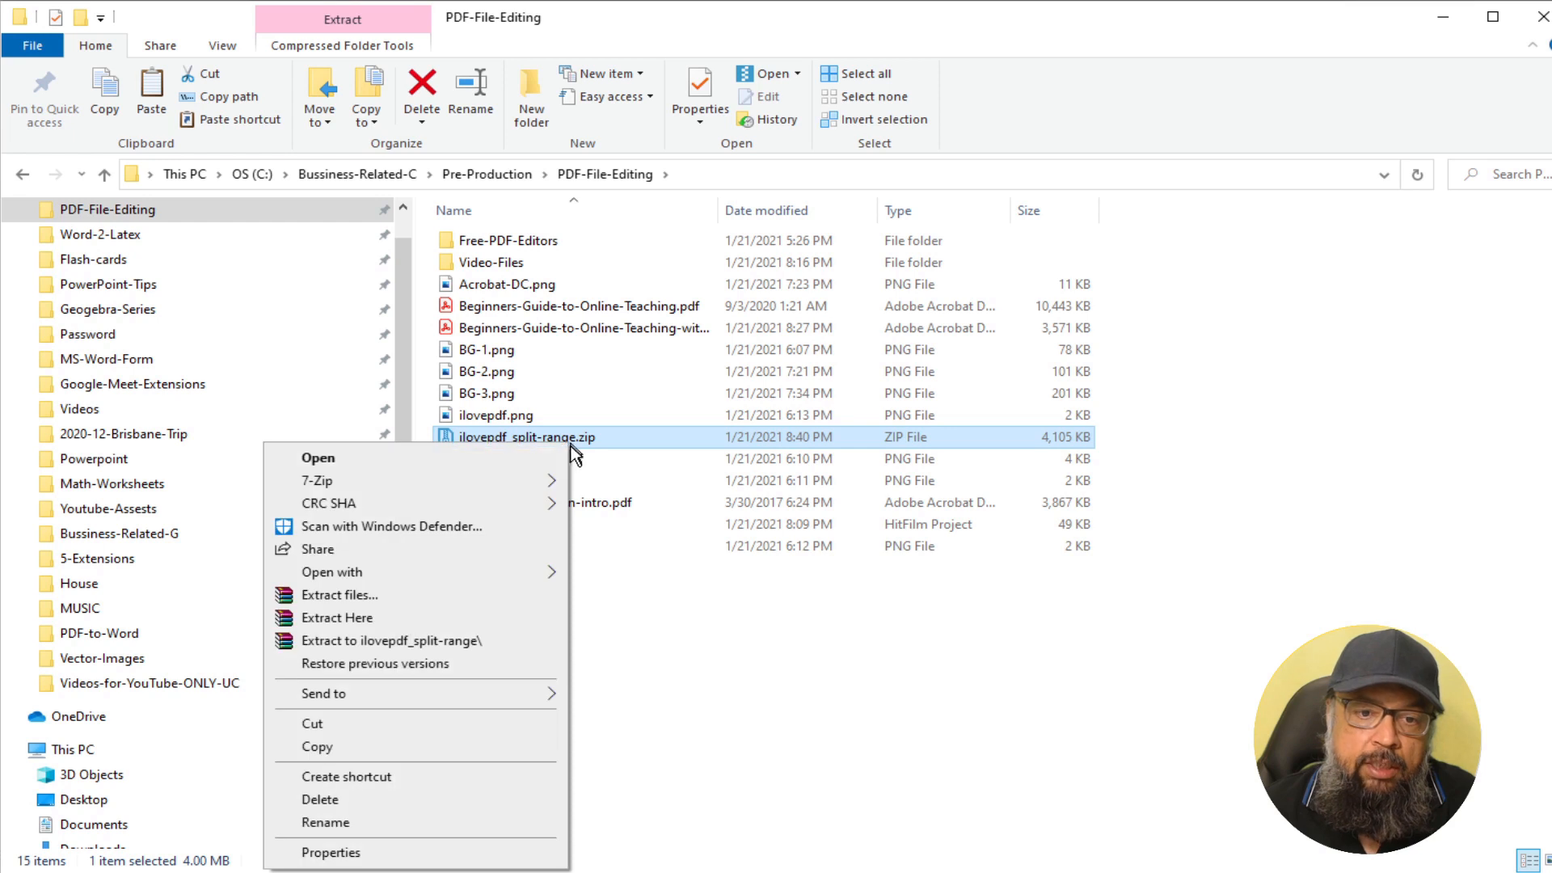
{"action": "left_click", "coordinate": [372, 619]}
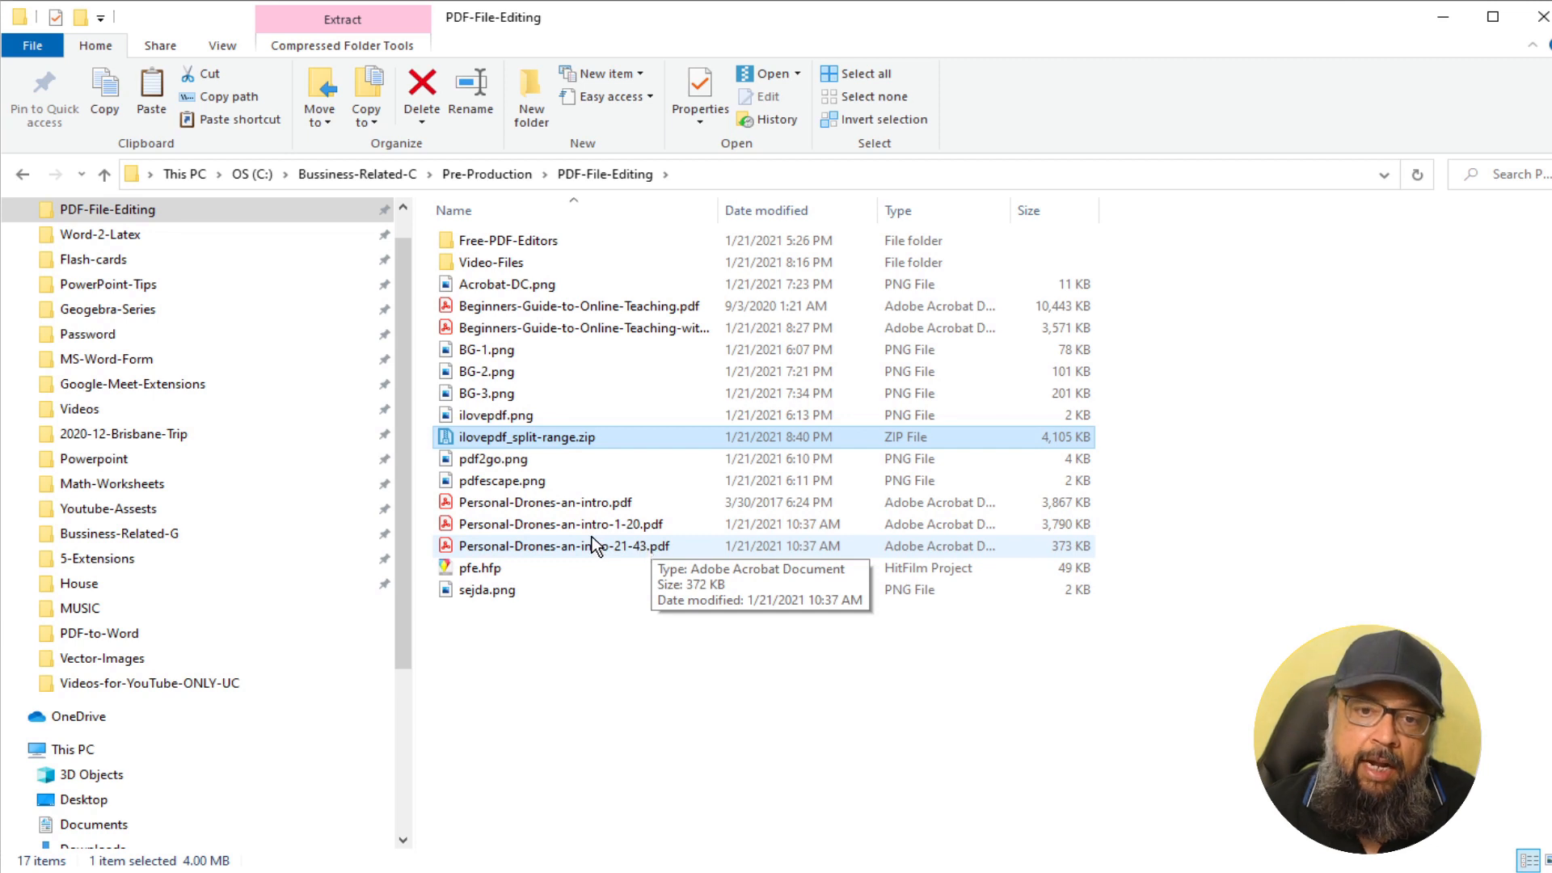
{"action": "double_click", "coordinate": [639, 526]}
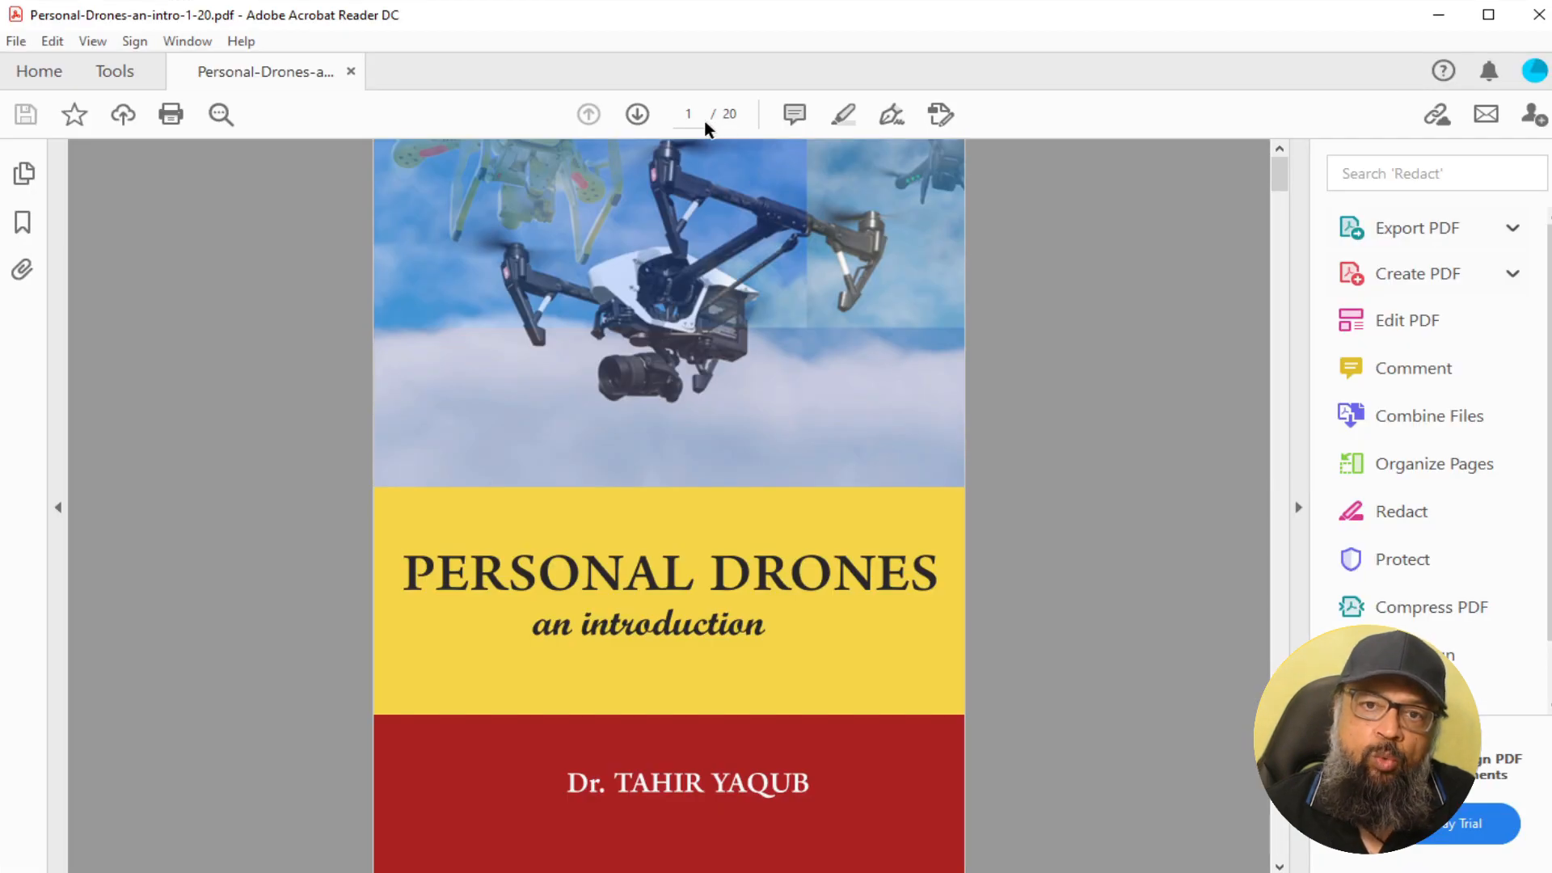
{"action": "left_click", "coordinate": [1540, 18]}
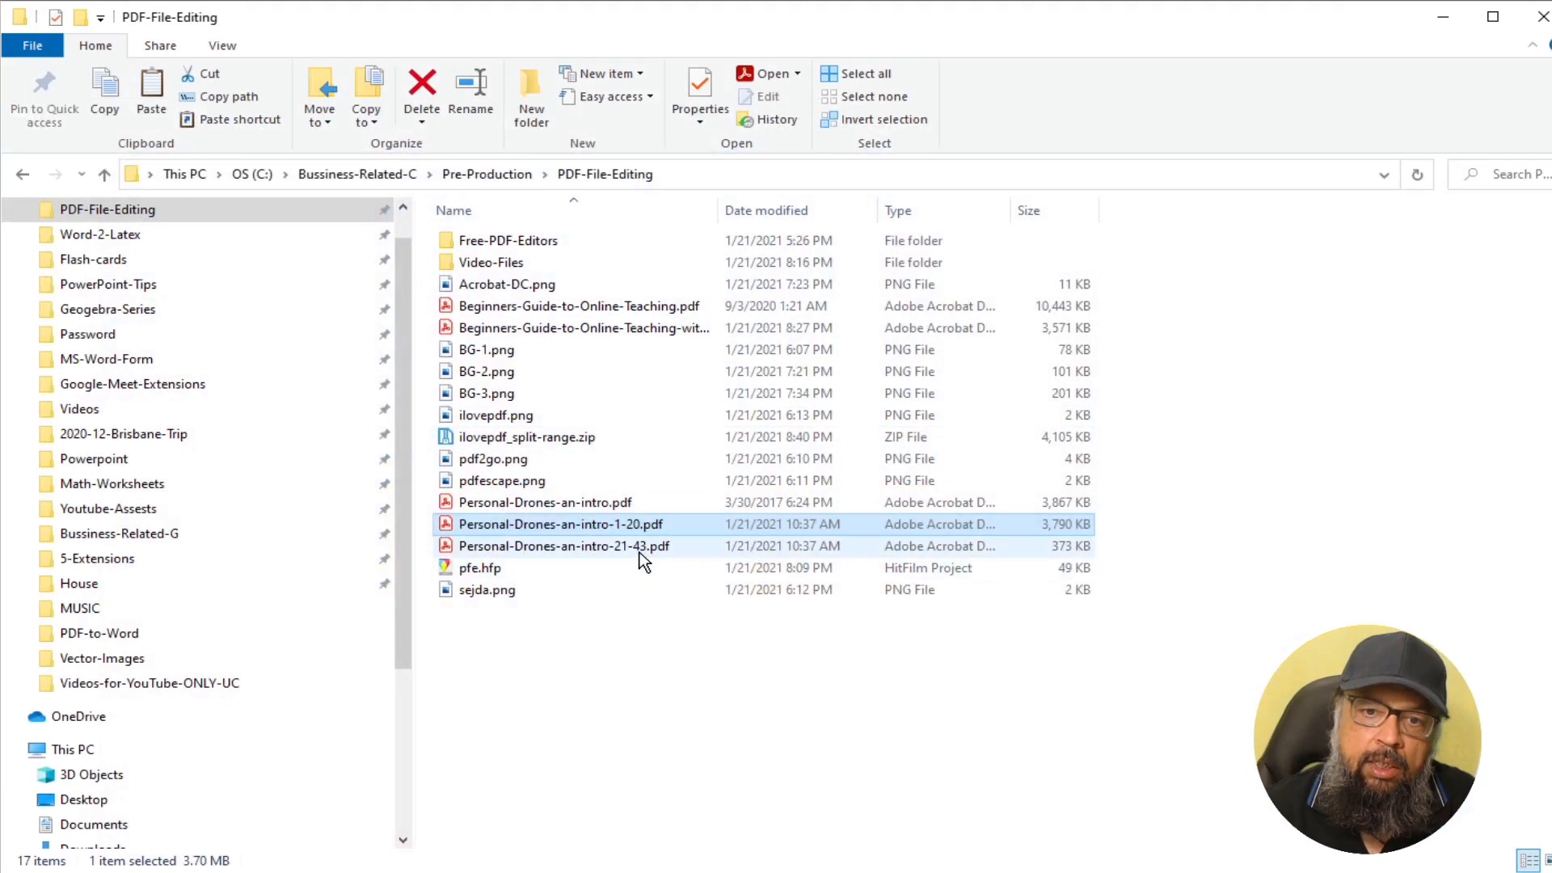
- Open Personal-Drones-an-intro-21-43.pdf and check its page count and the page numbering at the foot of its first page
{"action": "double_click", "coordinate": [640, 550]}
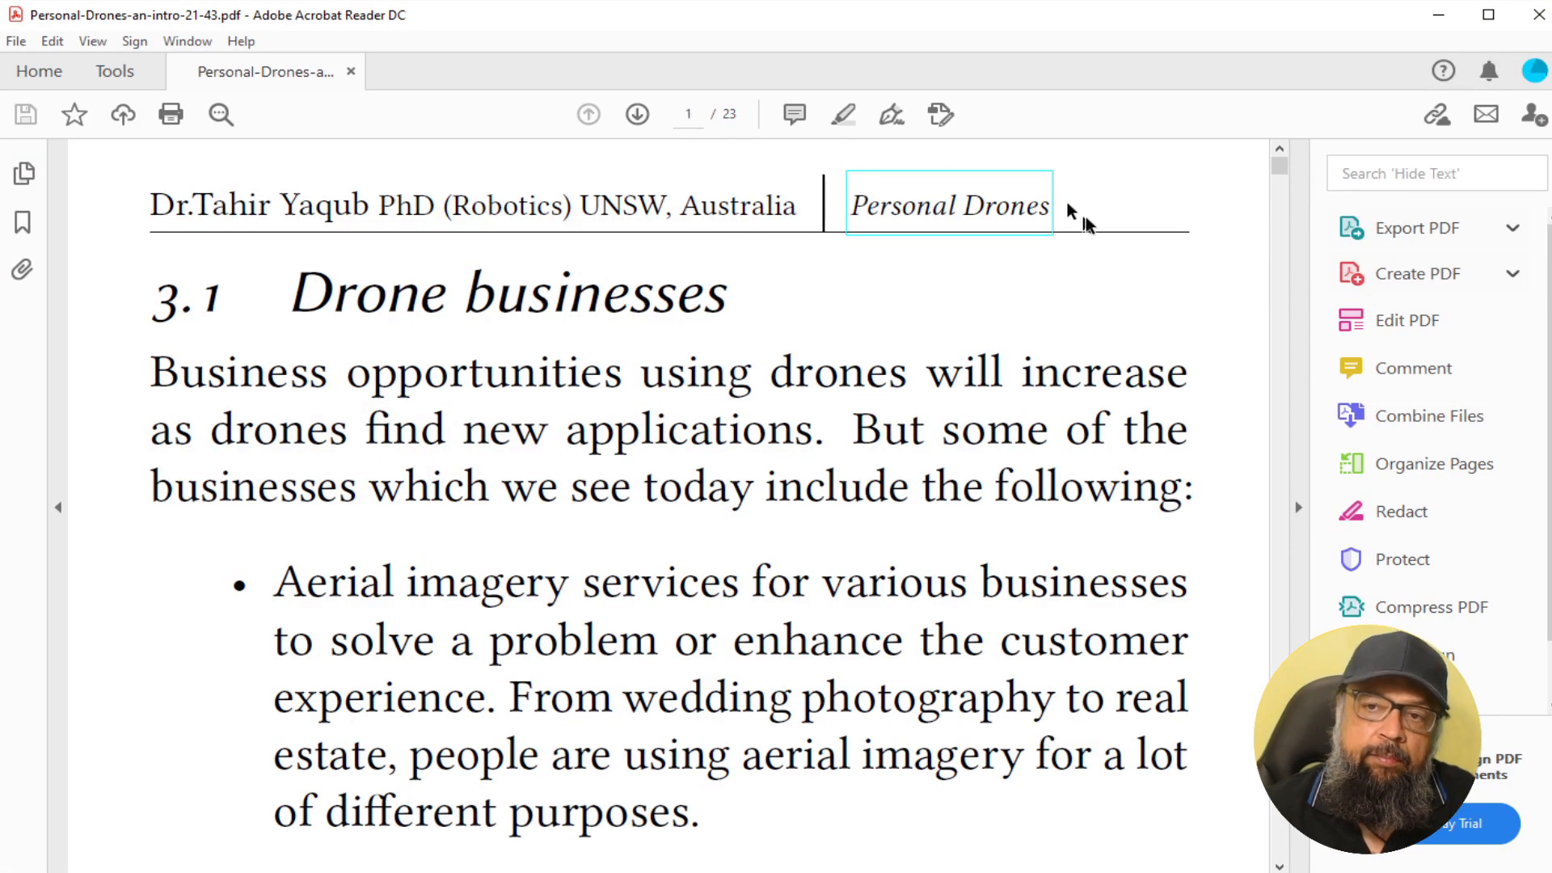
{"action": "scroll", "coordinate": [647, 614], "scroll_direction": "down", "scroll_amount": 15}
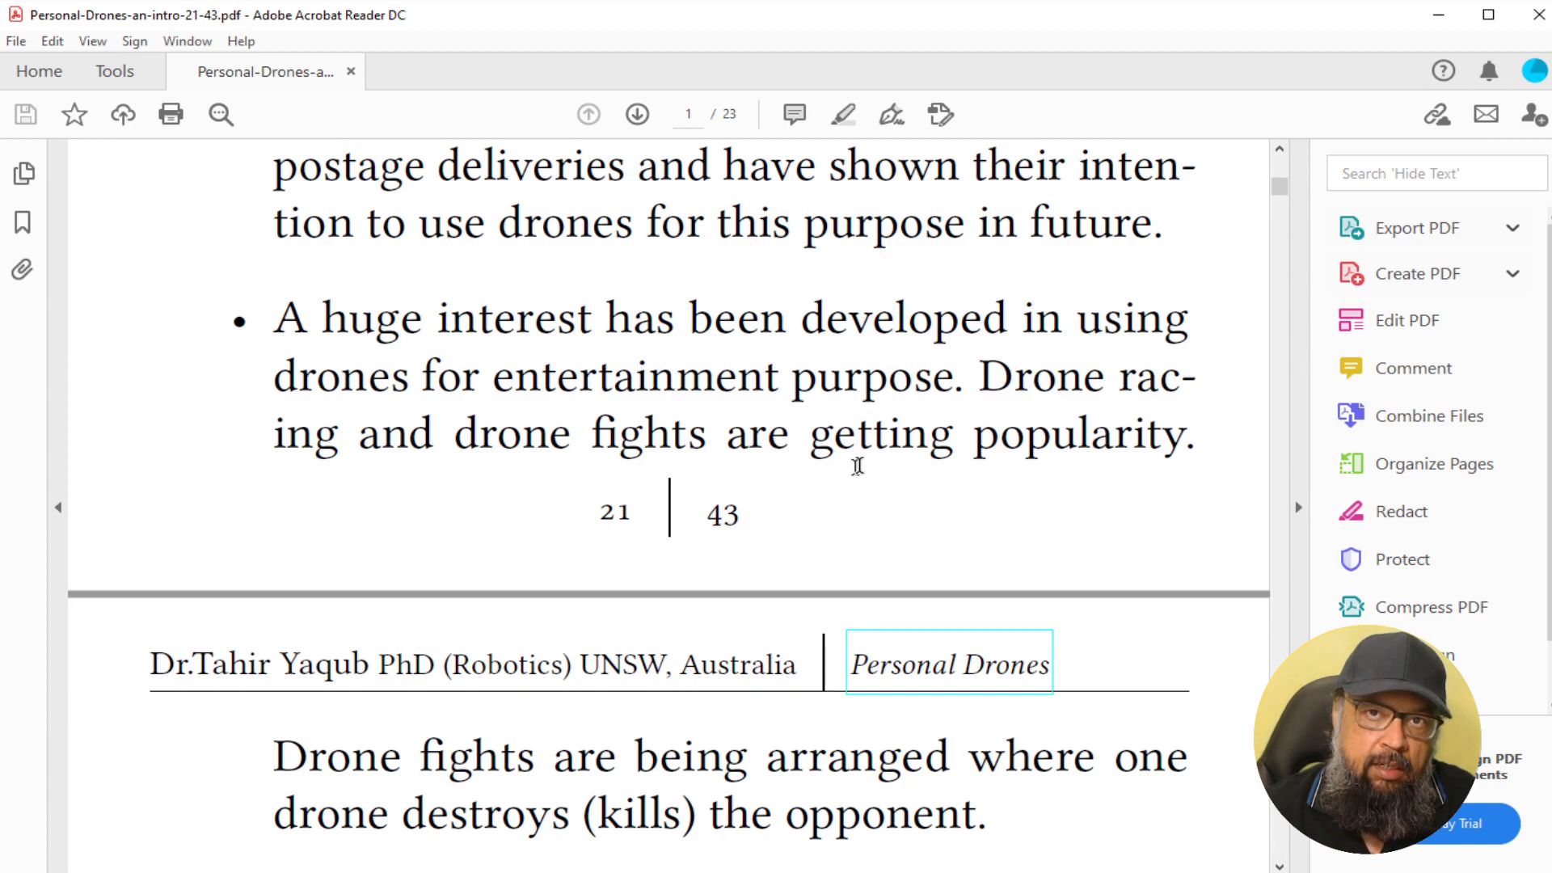
{"action": "scroll", "coordinate": [857, 461], "scroll_direction": "up", "scroll_amount": 6}
{"action": "scroll", "coordinate": [882, 460], "scroll_direction": "down", "scroll_amount": 6}
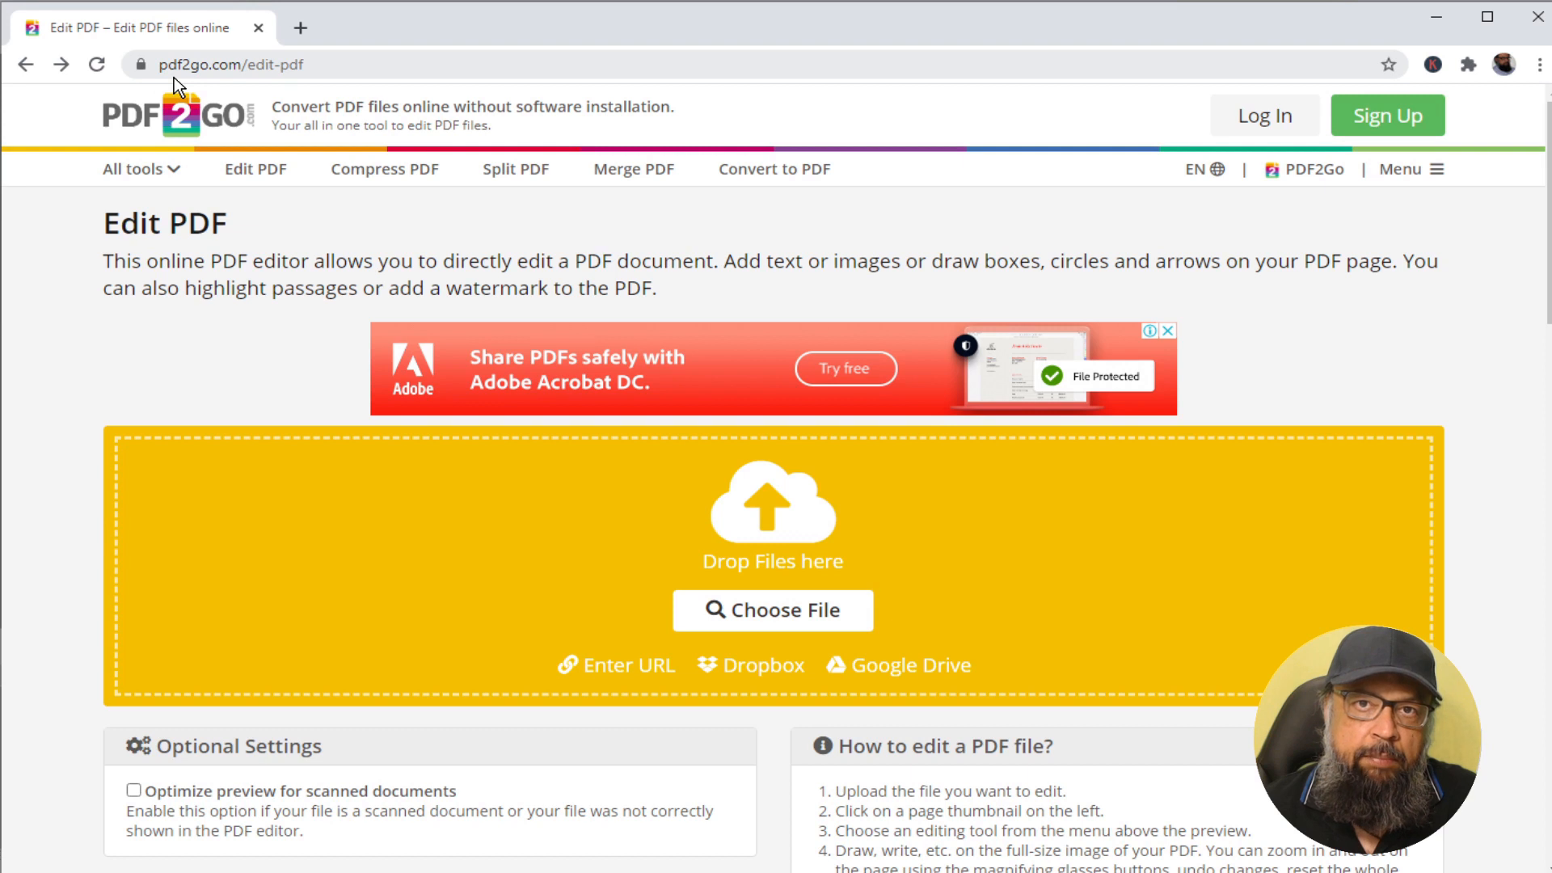
- Switch to the PDF2Go website and load Beginners-Guide-to-Online-Teaching.pdf into its Protect PDF tool
{"action": "left_click", "coordinate": [176, 171]}
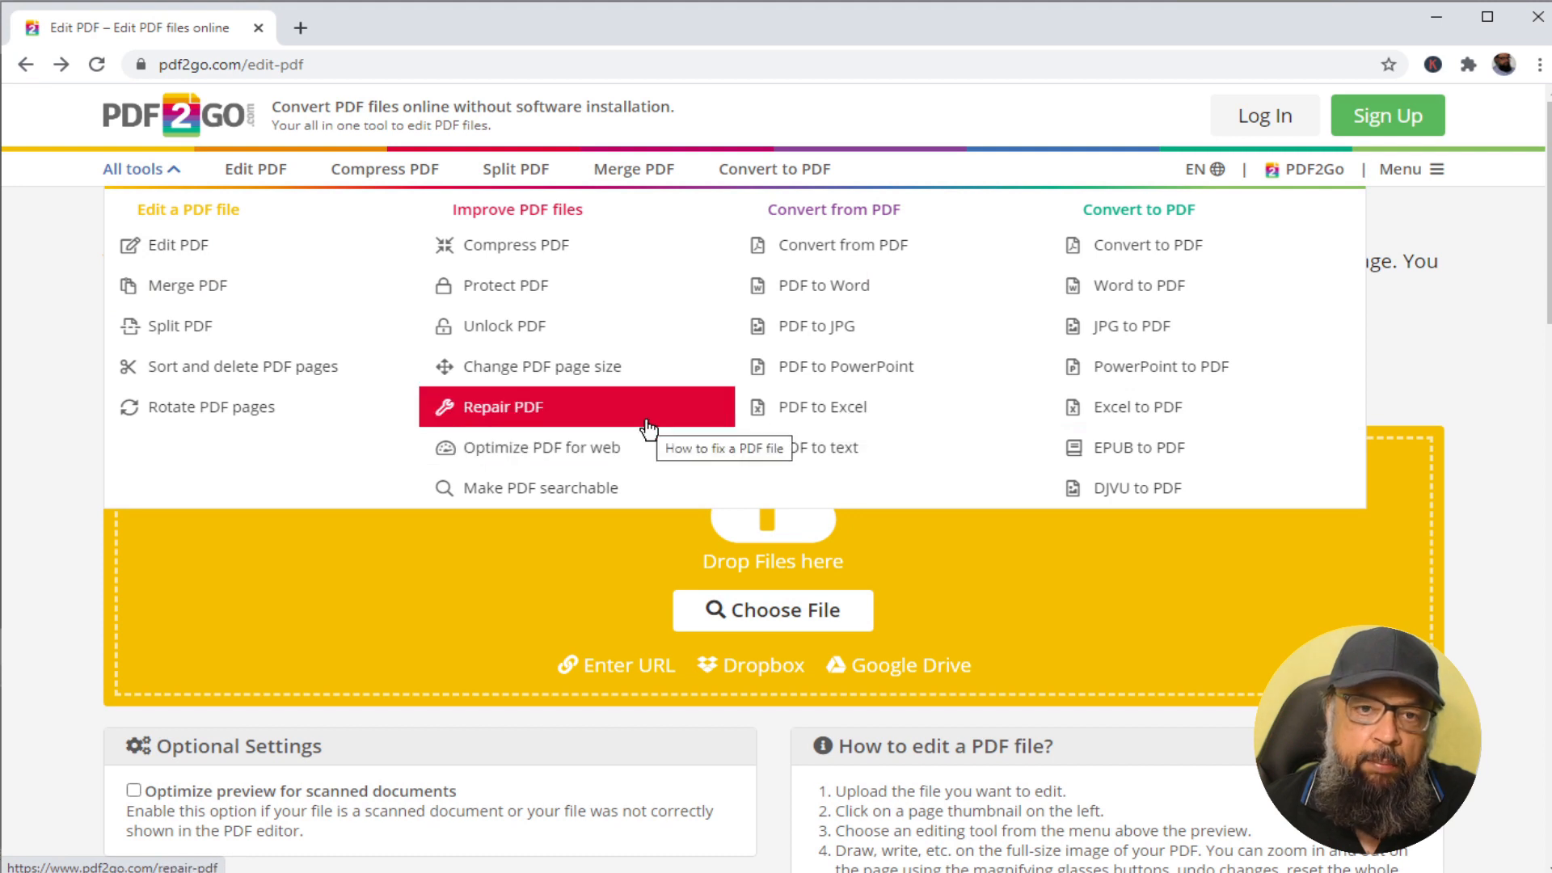
{"action": "left_click", "coordinate": [500, 291]}
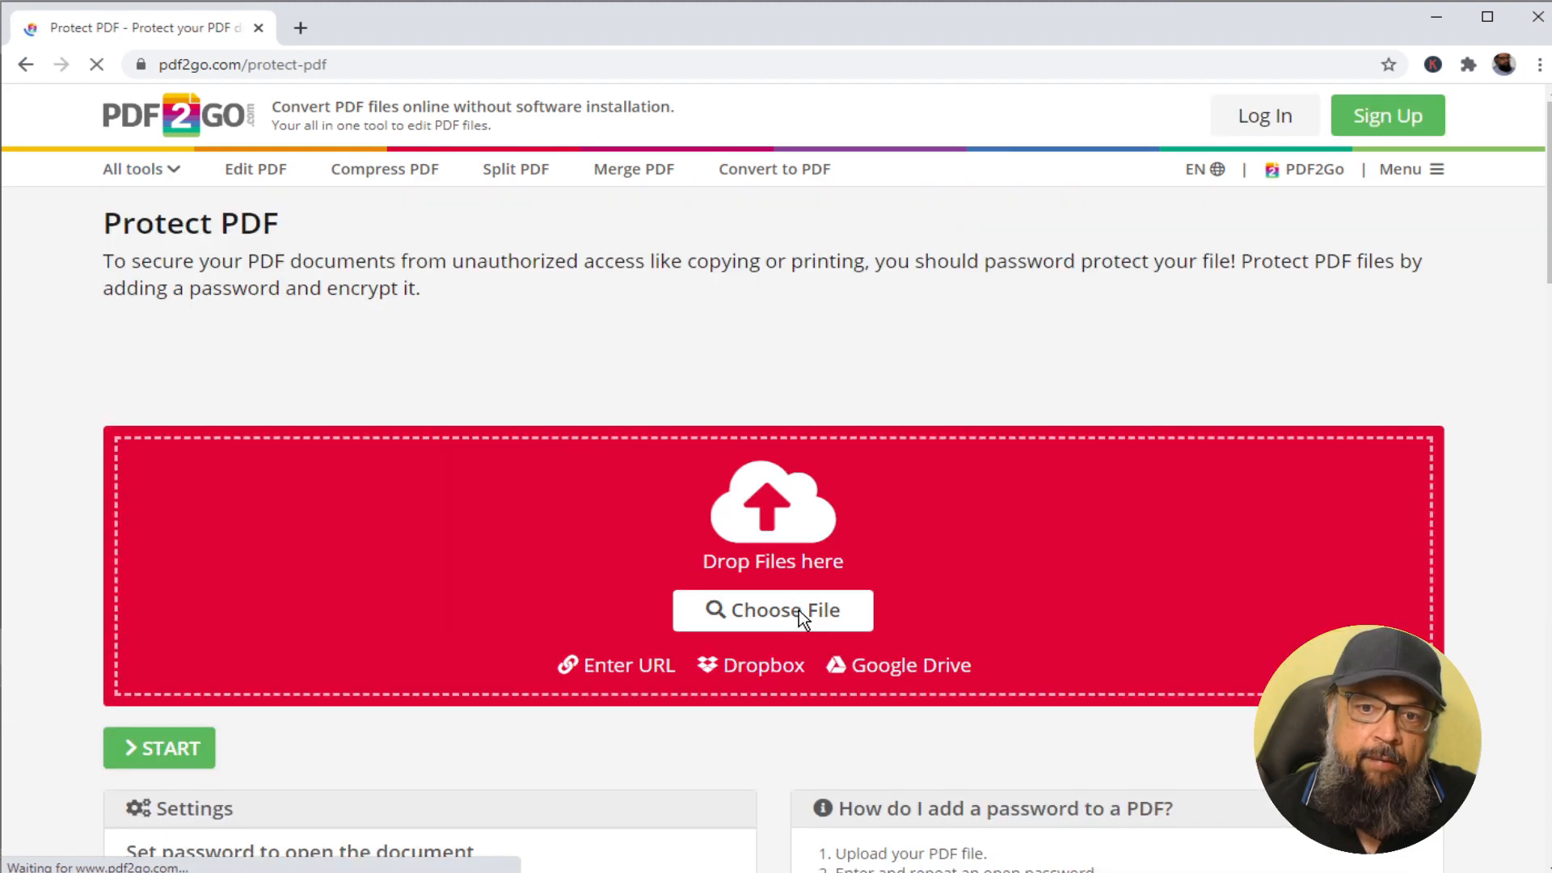
{"action": "left_click", "coordinate": [798, 609]}
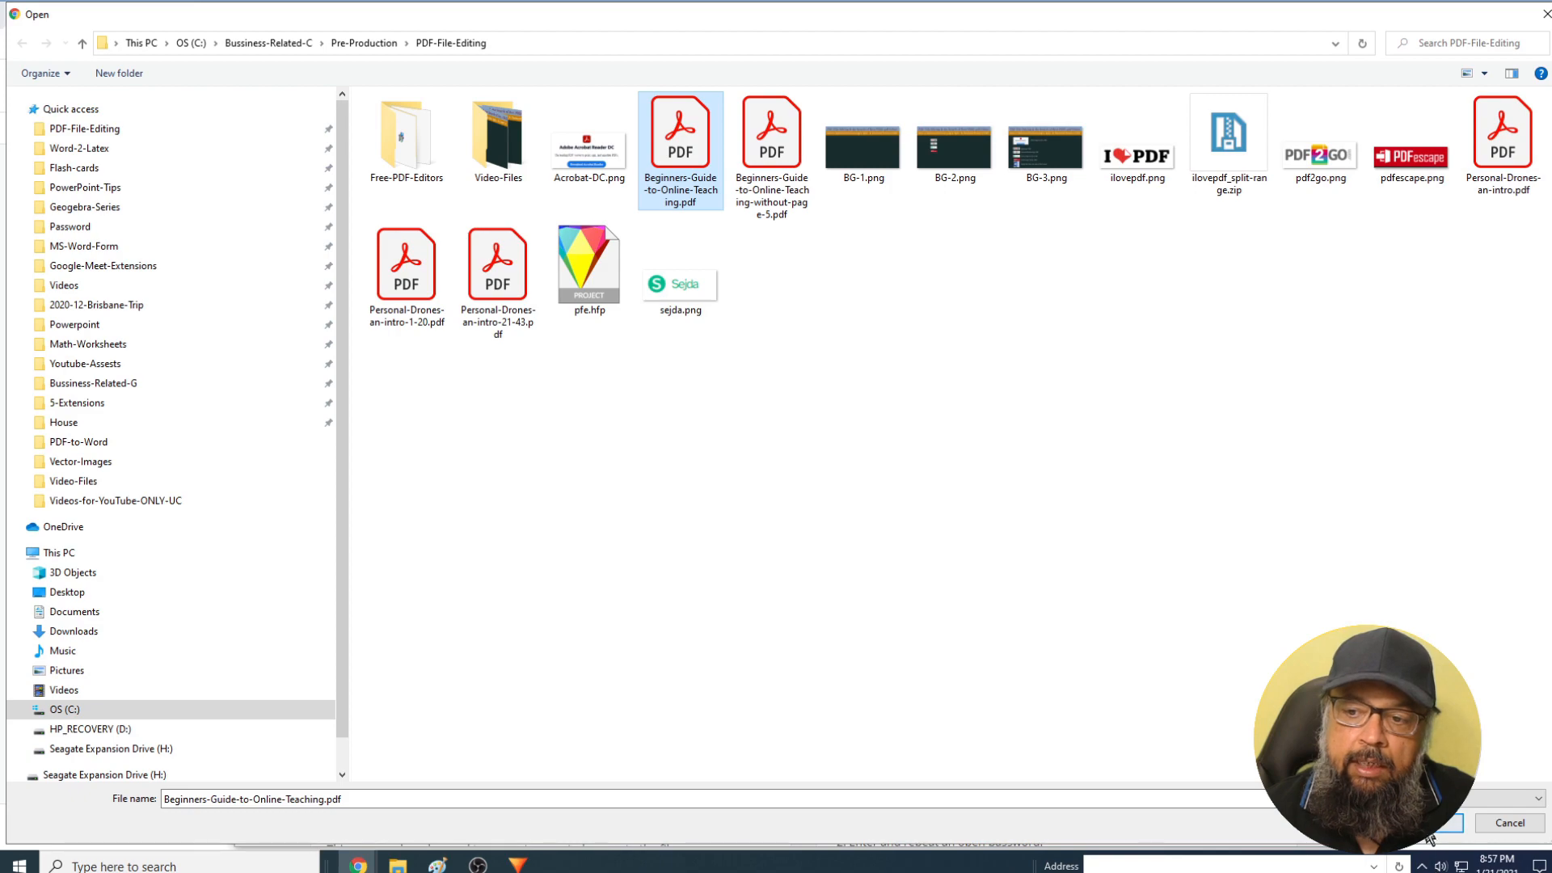
{"action": "key", "text": "Return"}
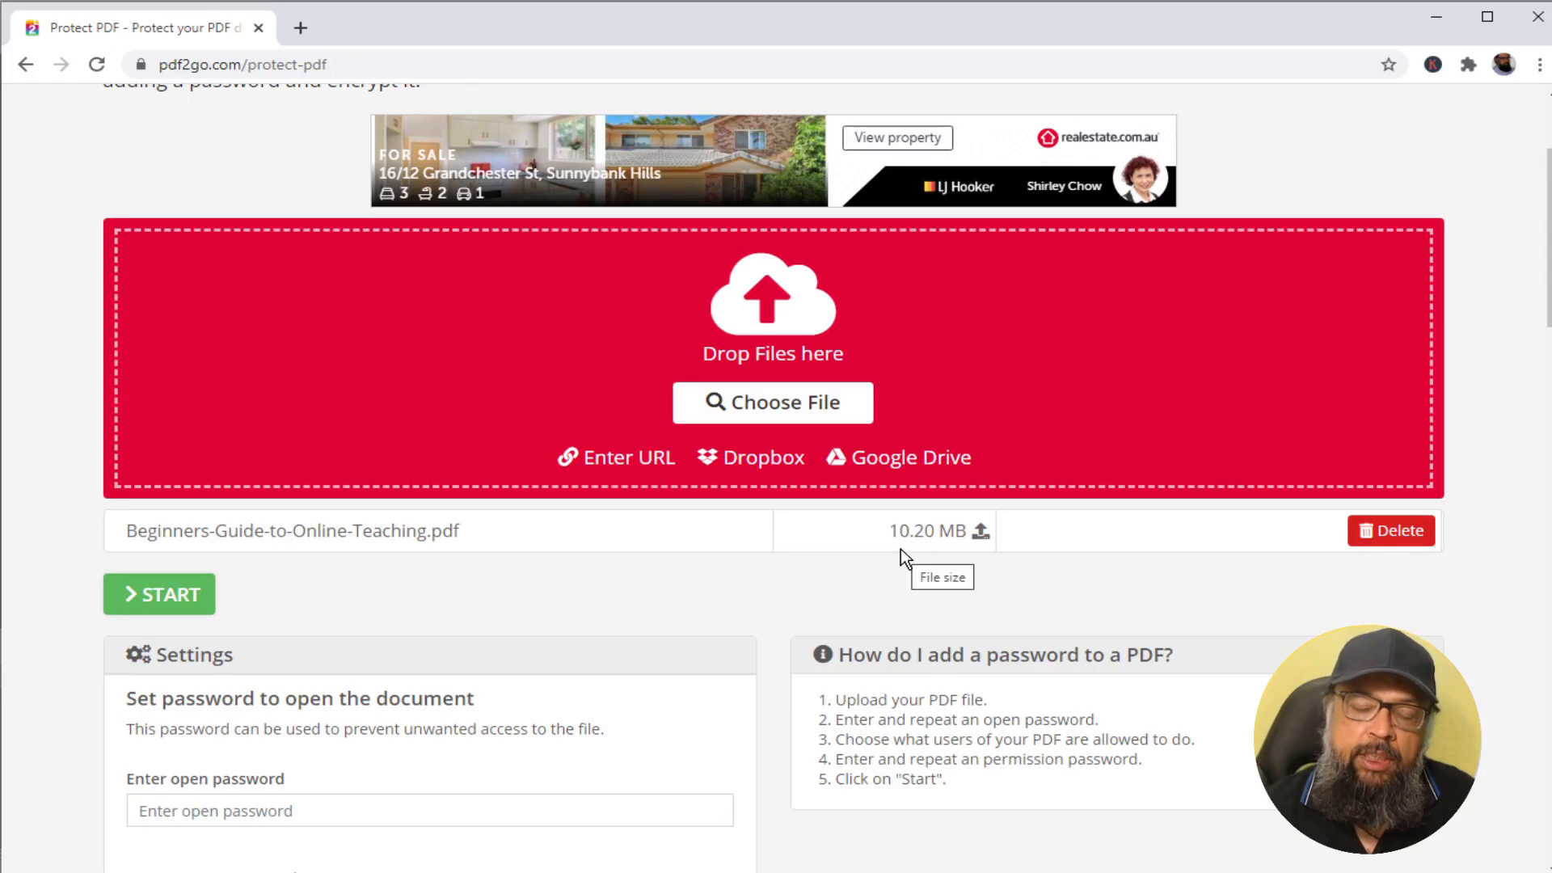
- Enter and repeat the document open password, and enable the Prevent Printing restriction
{"action": "scroll", "coordinate": [756, 623], "scroll_direction": "down", "scroll_amount": 5}
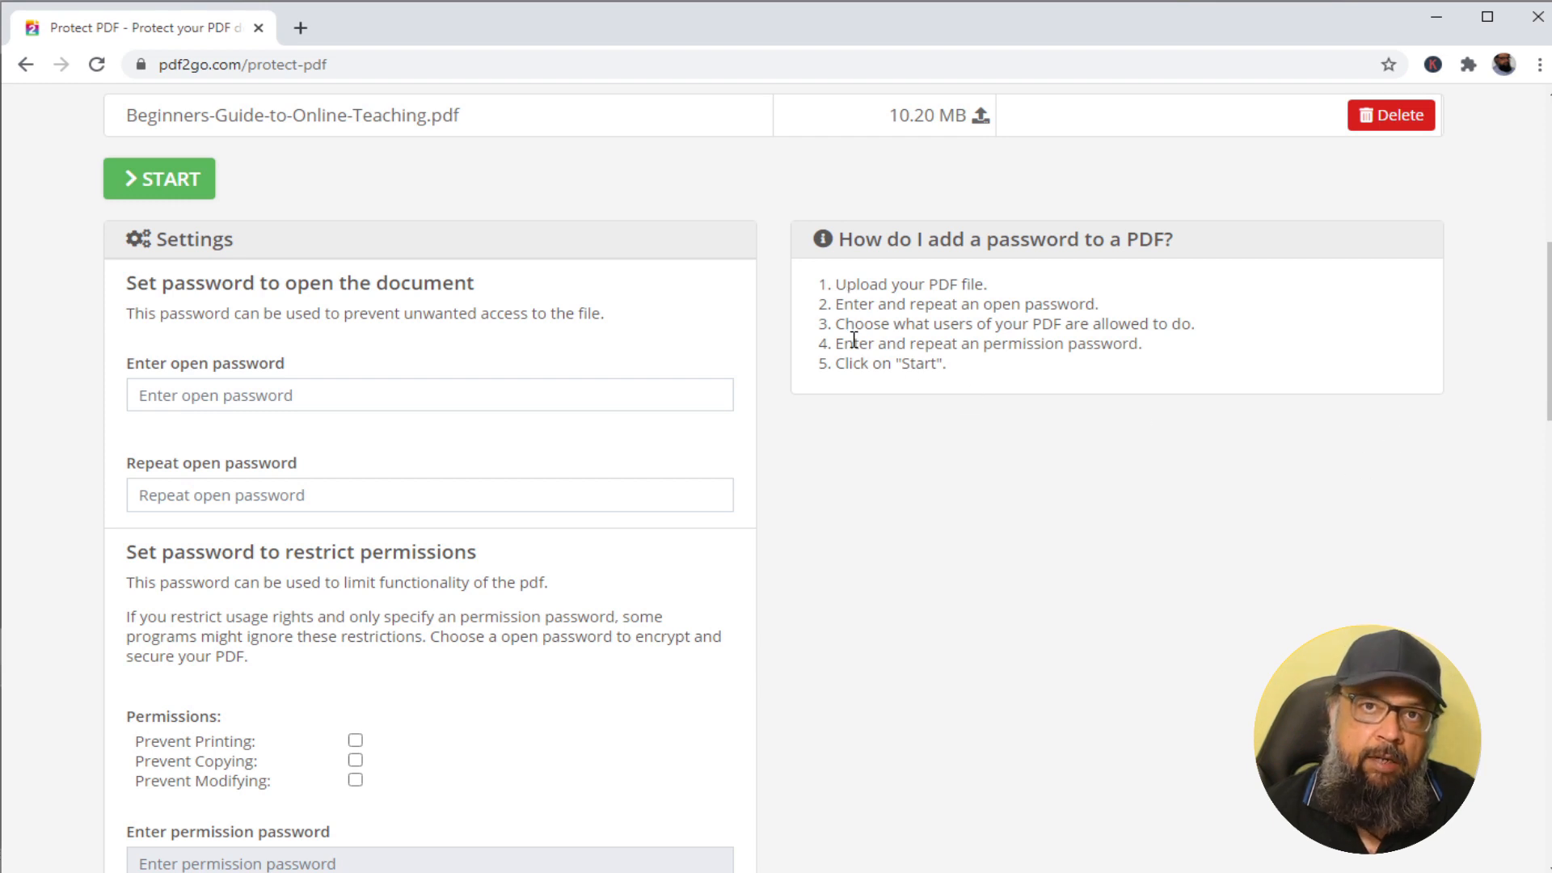
{"action": "left_click", "coordinate": [175, 396]}
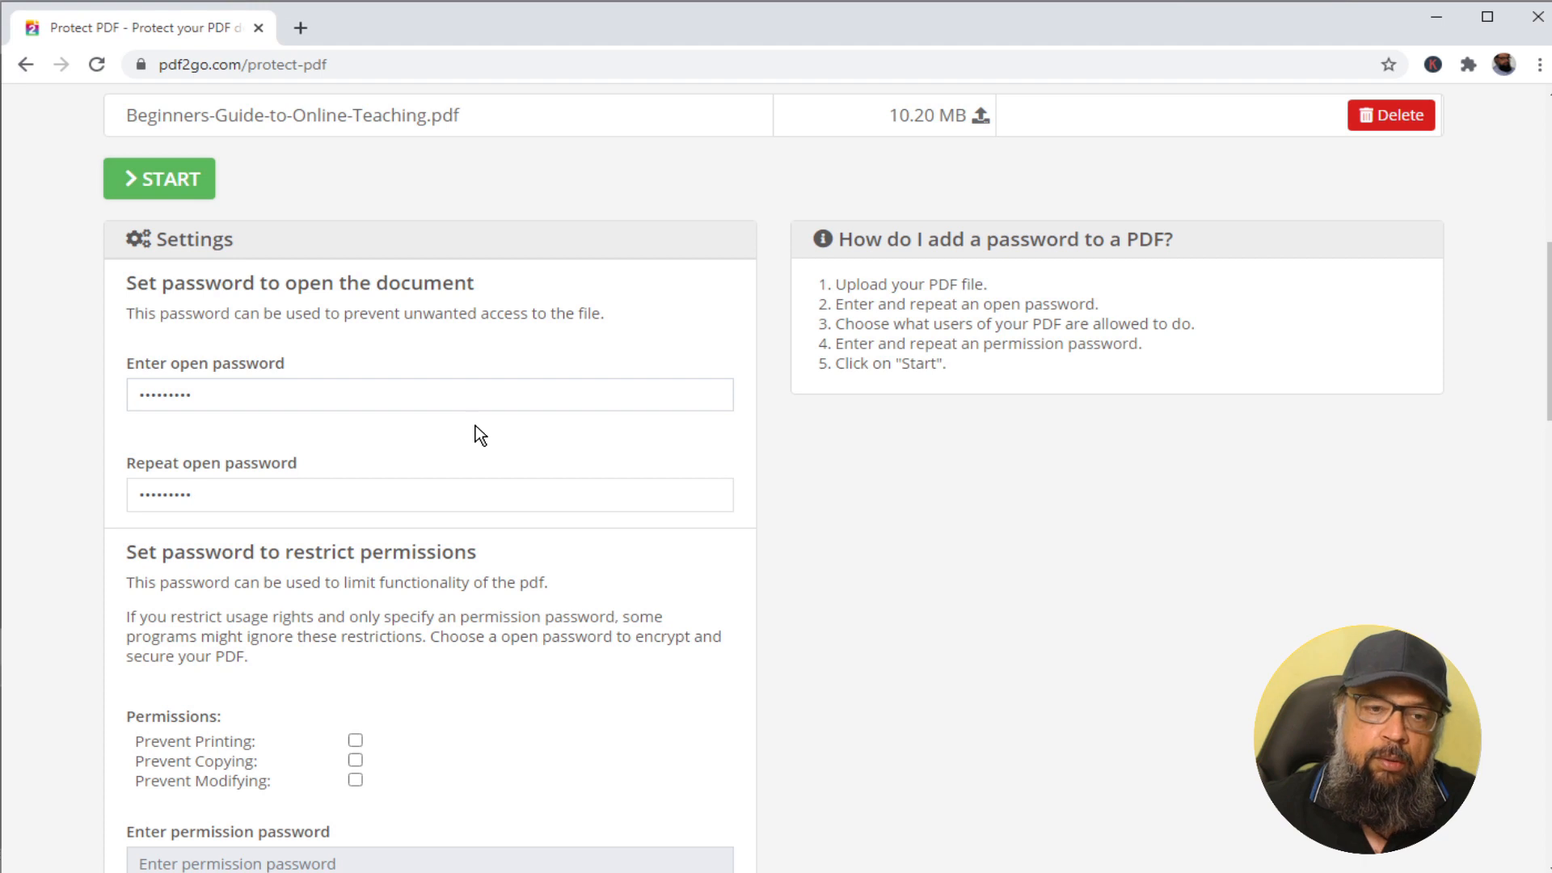
{"action": "scroll", "coordinate": [485, 422], "scroll_direction": "down", "scroll_amount": 5}
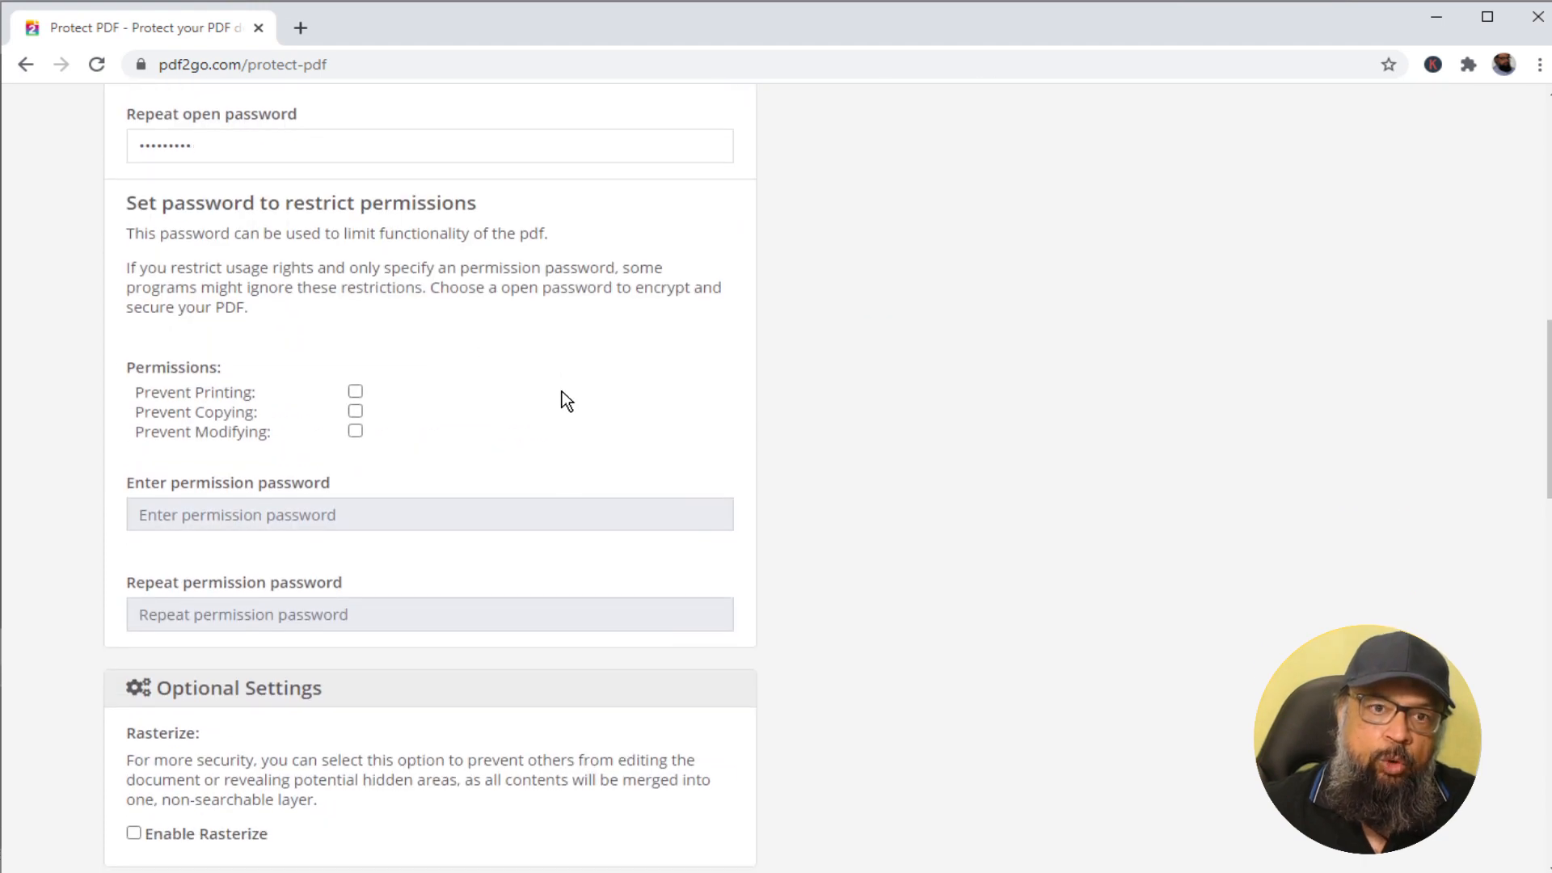
{"action": "scroll", "coordinate": [567, 401], "scroll_direction": "down", "scroll_amount": 1}
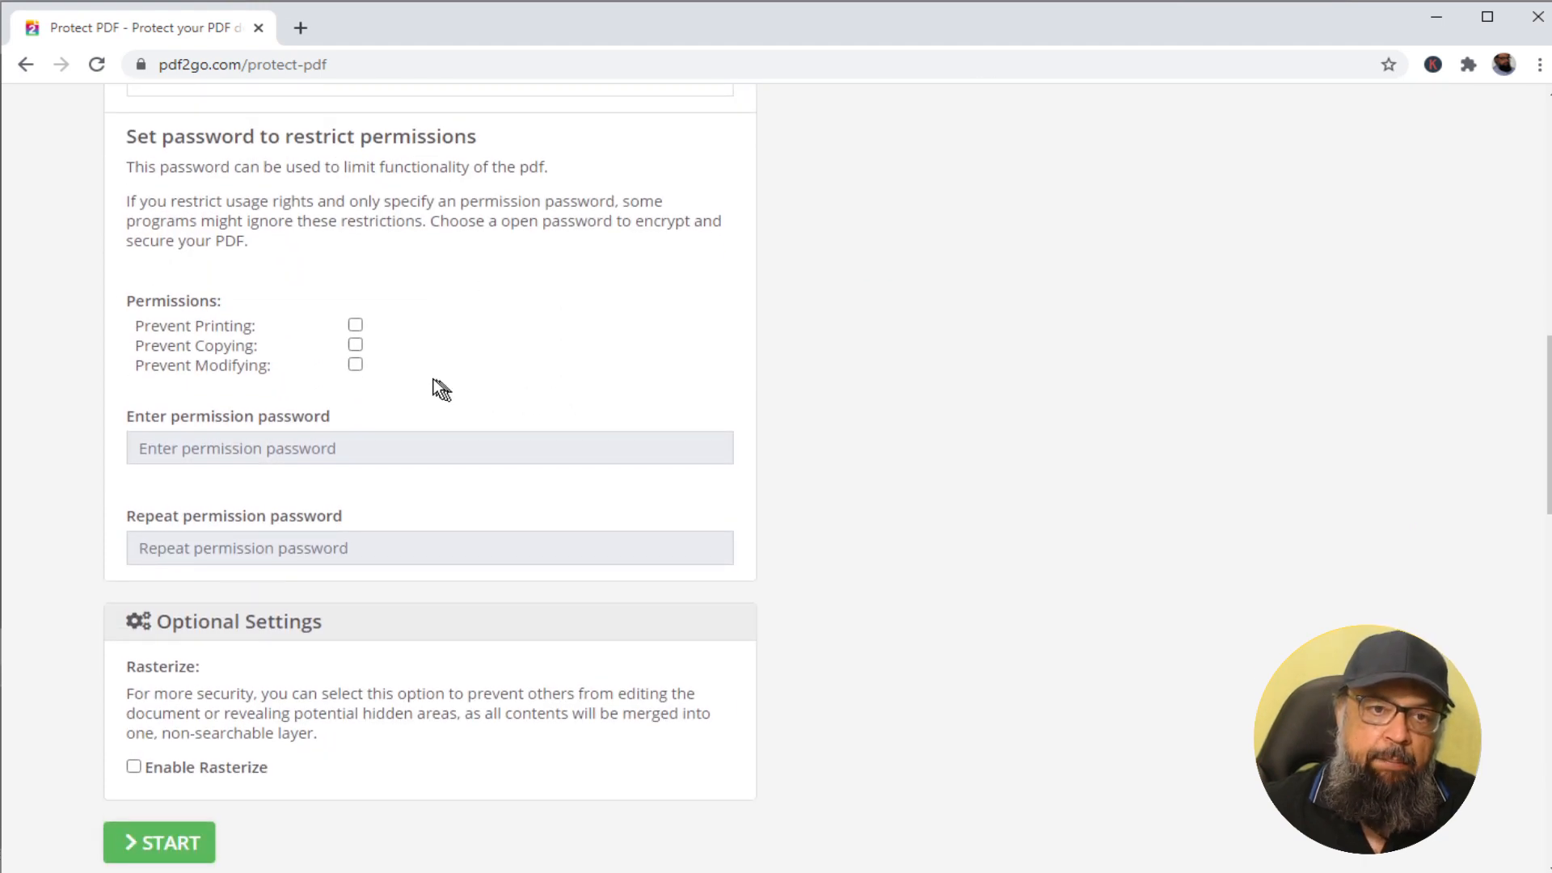
{"action": "left_click", "coordinate": [356, 325]}
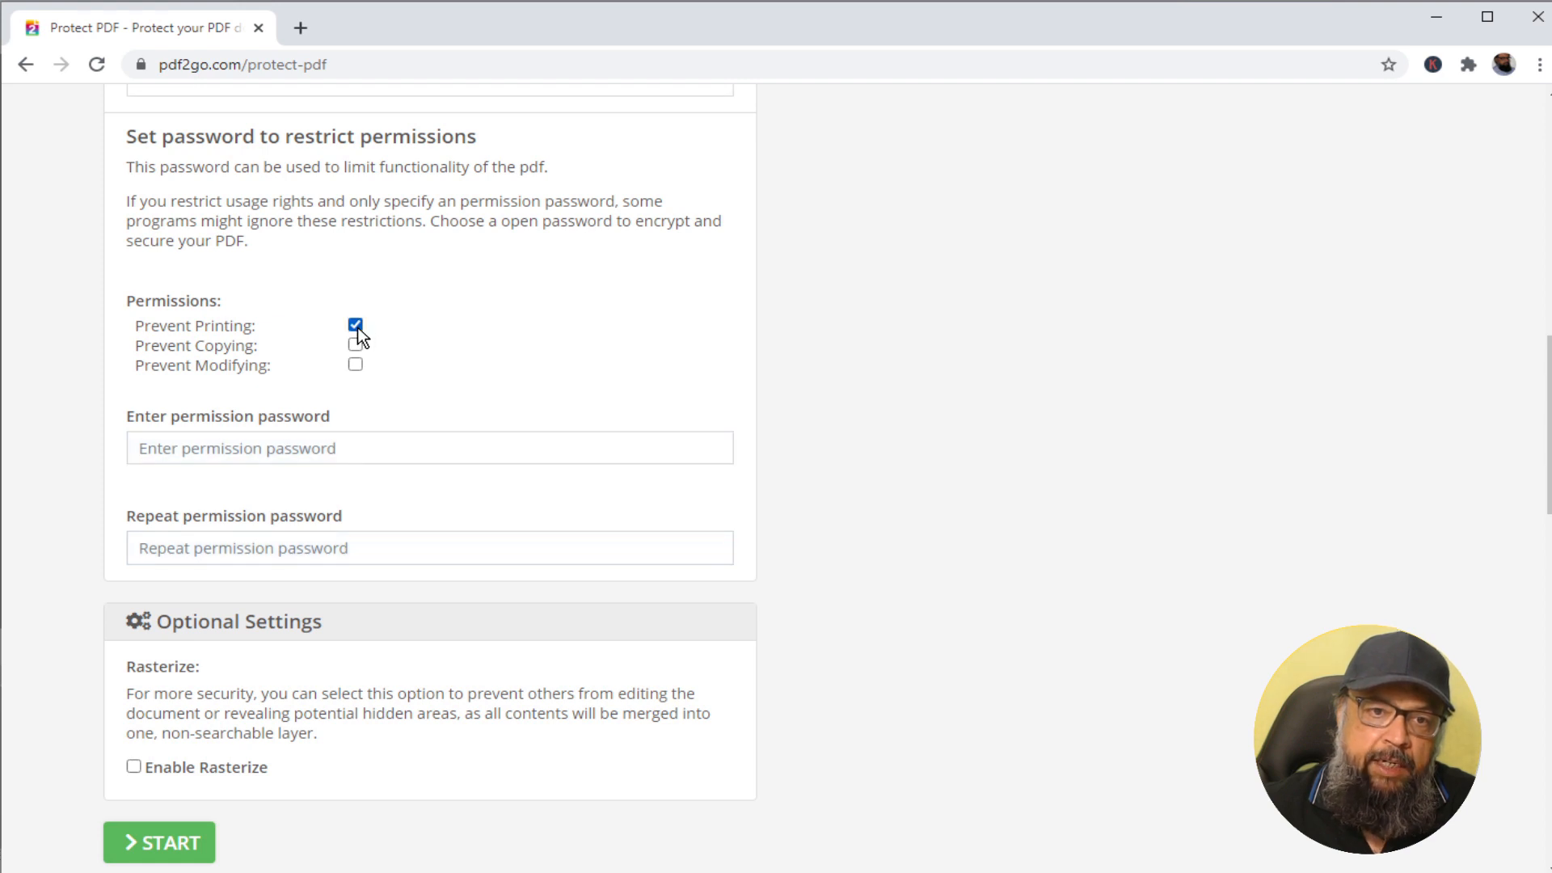
- Enter and repeat the permission password, and start protecting the PDF with rasterizing left off
{"action": "scroll", "coordinate": [537, 388], "scroll_direction": "up", "scroll_amount": 3}
{"action": "scroll", "coordinate": [538, 389], "scroll_direction": "up", "scroll_amount": 2}
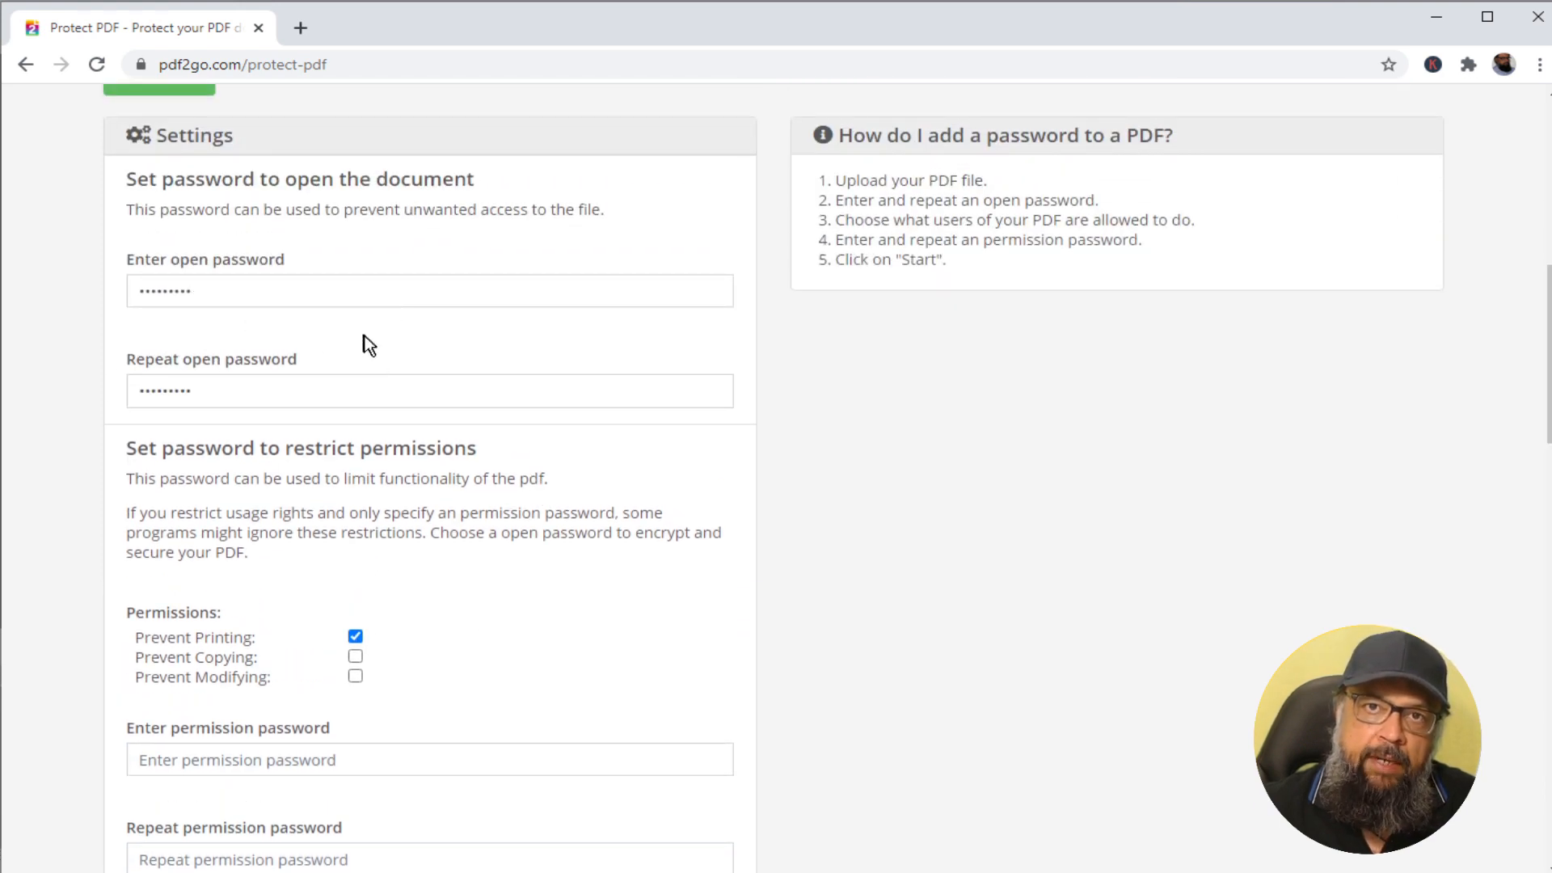
{"action": "scroll", "coordinate": [364, 346], "scroll_direction": "down", "scroll_amount": 3}
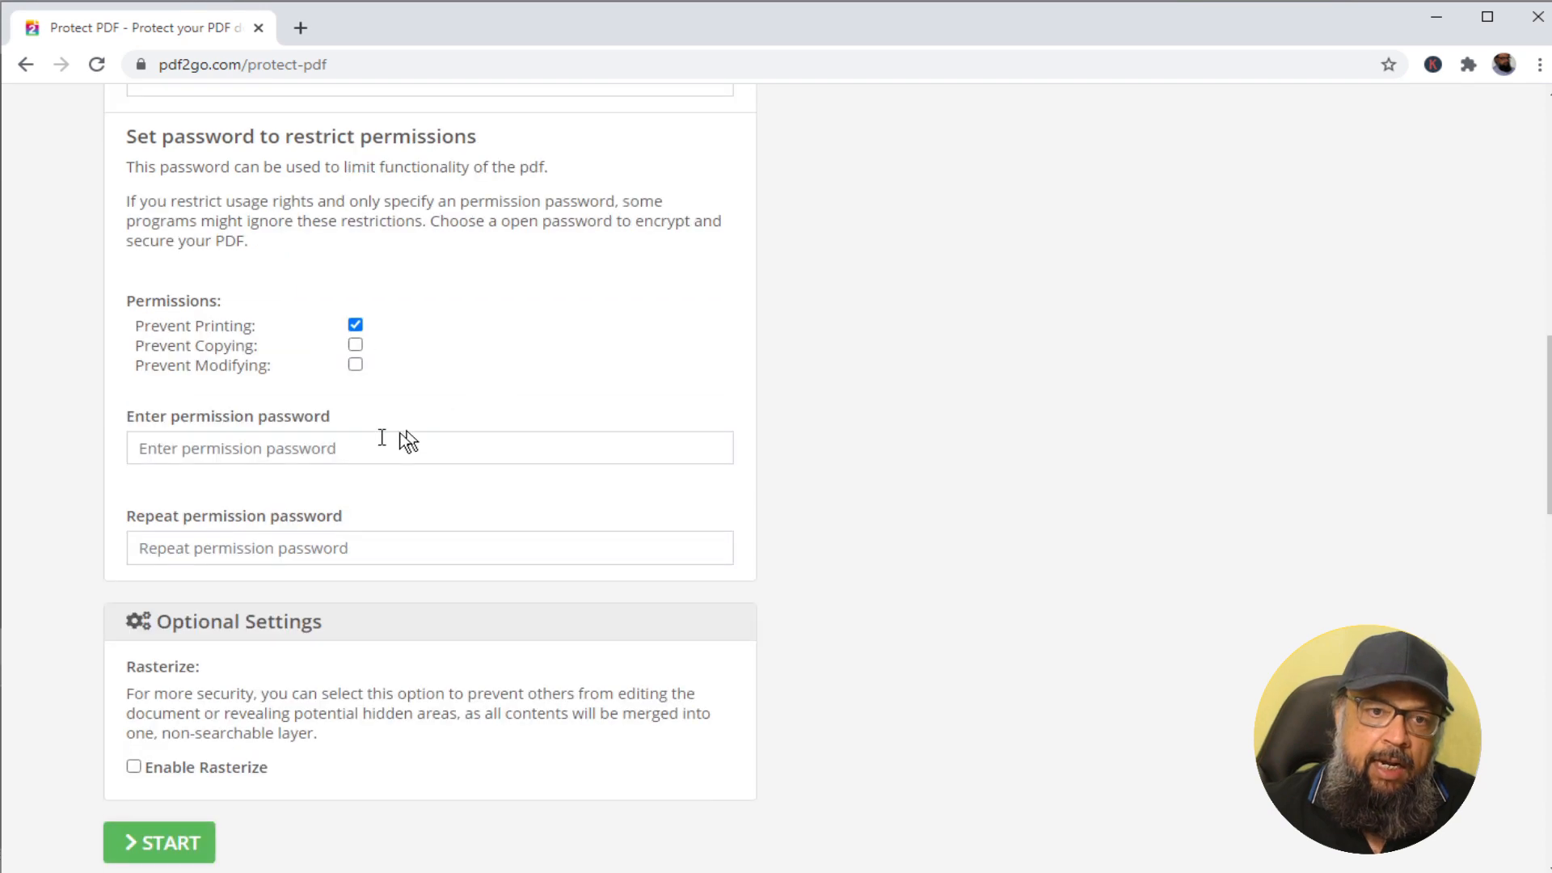
{"action": "left_click", "coordinate": [175, 446]}
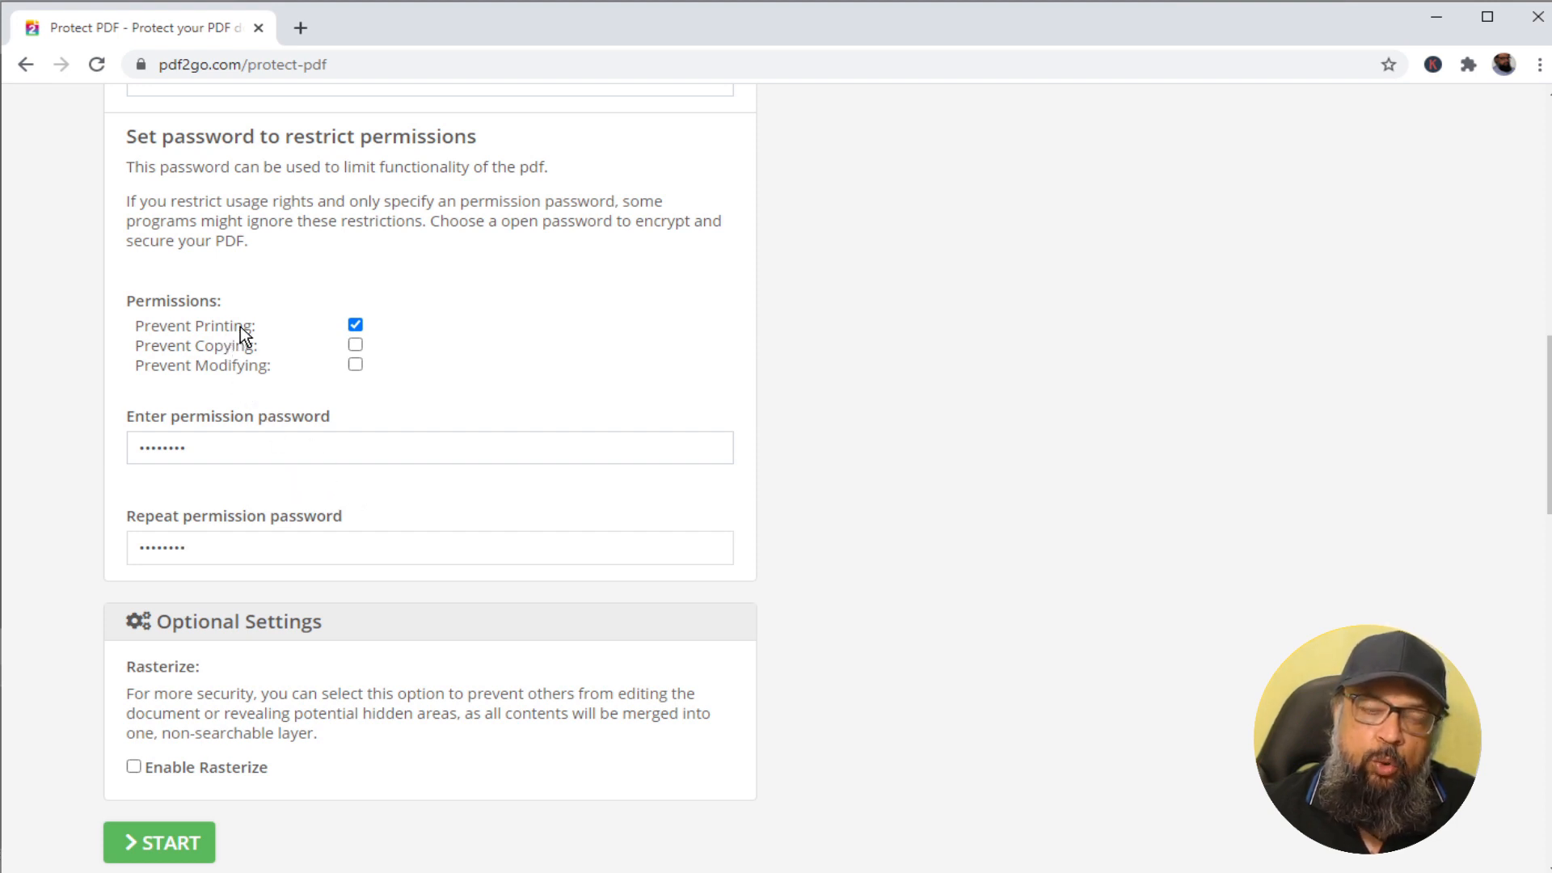
{"action": "scroll", "coordinate": [650, 497], "scroll_direction": "up", "scroll_amount": 4}
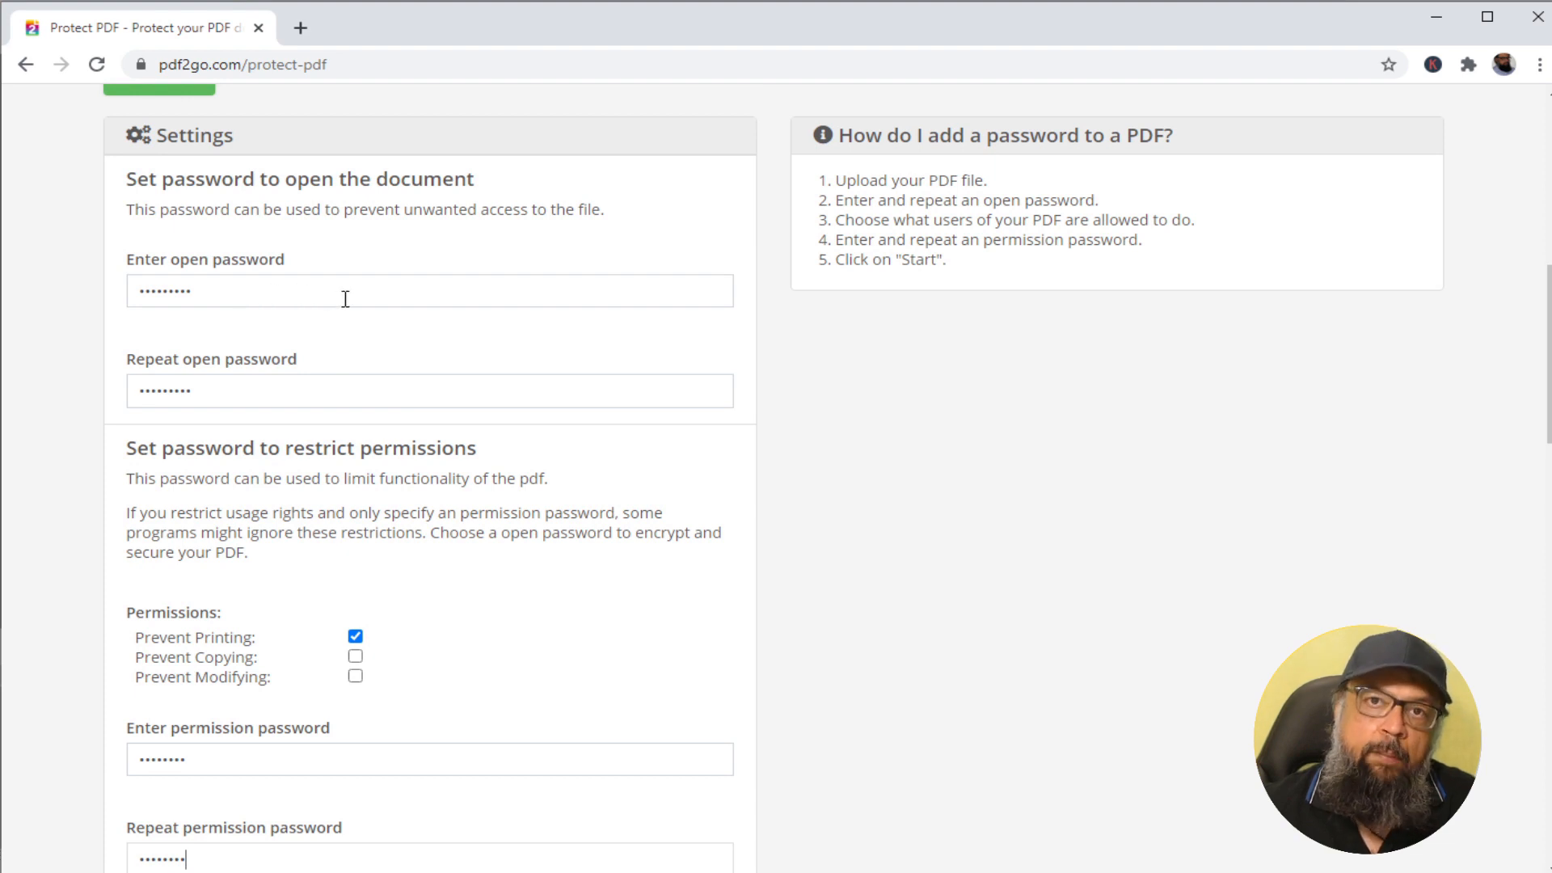
{"action": "scroll", "coordinate": [461, 350], "scroll_direction": "down", "scroll_amount": 3}
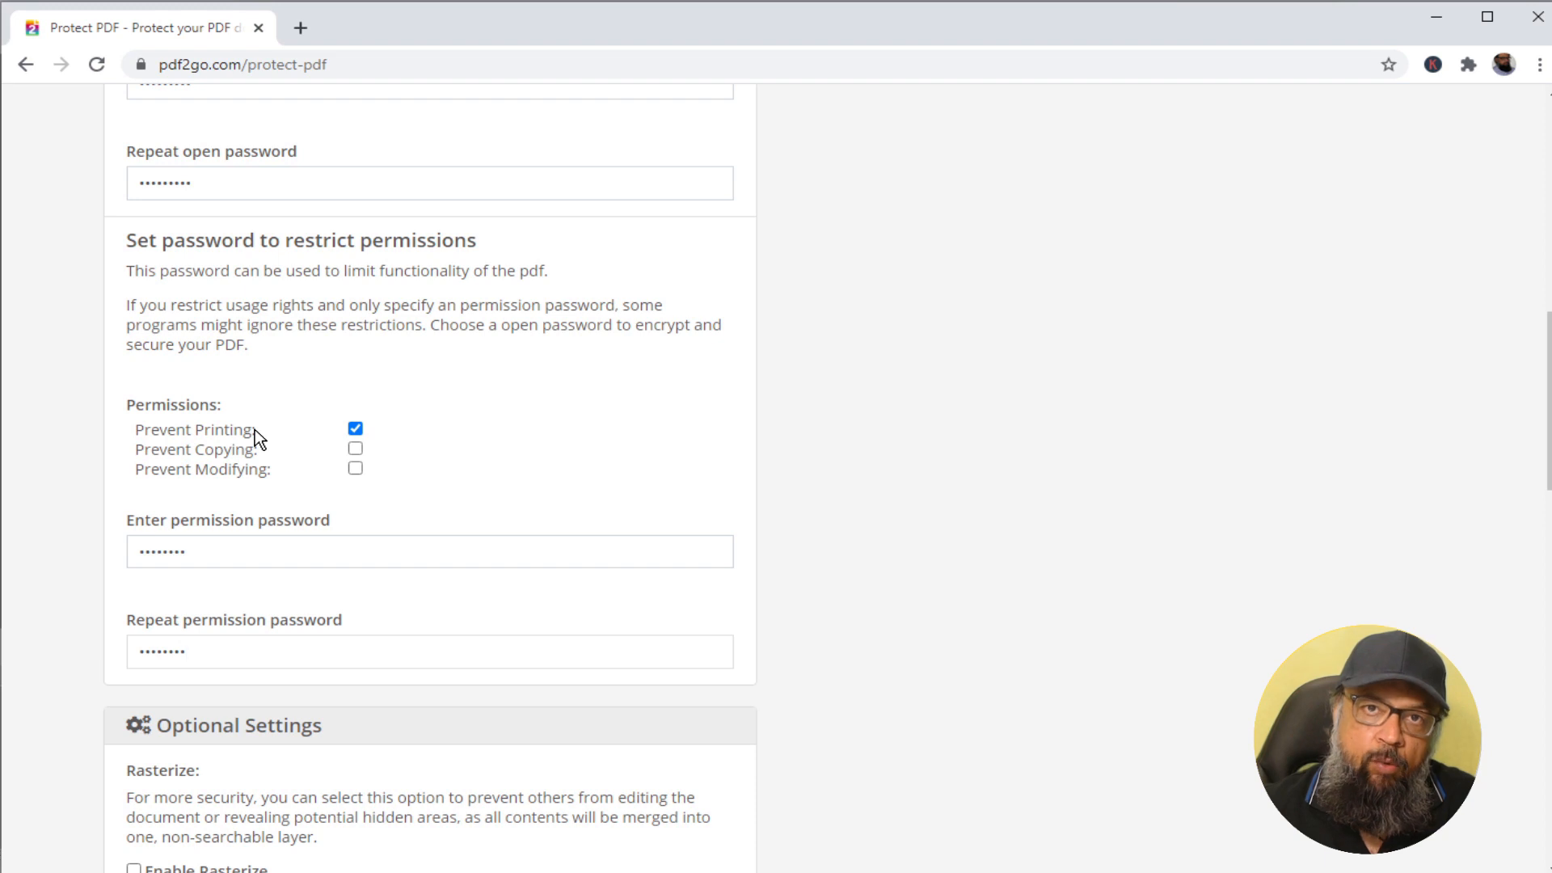
{"action": "scroll", "coordinate": [255, 429], "scroll_direction": "down", "scroll_amount": 1}
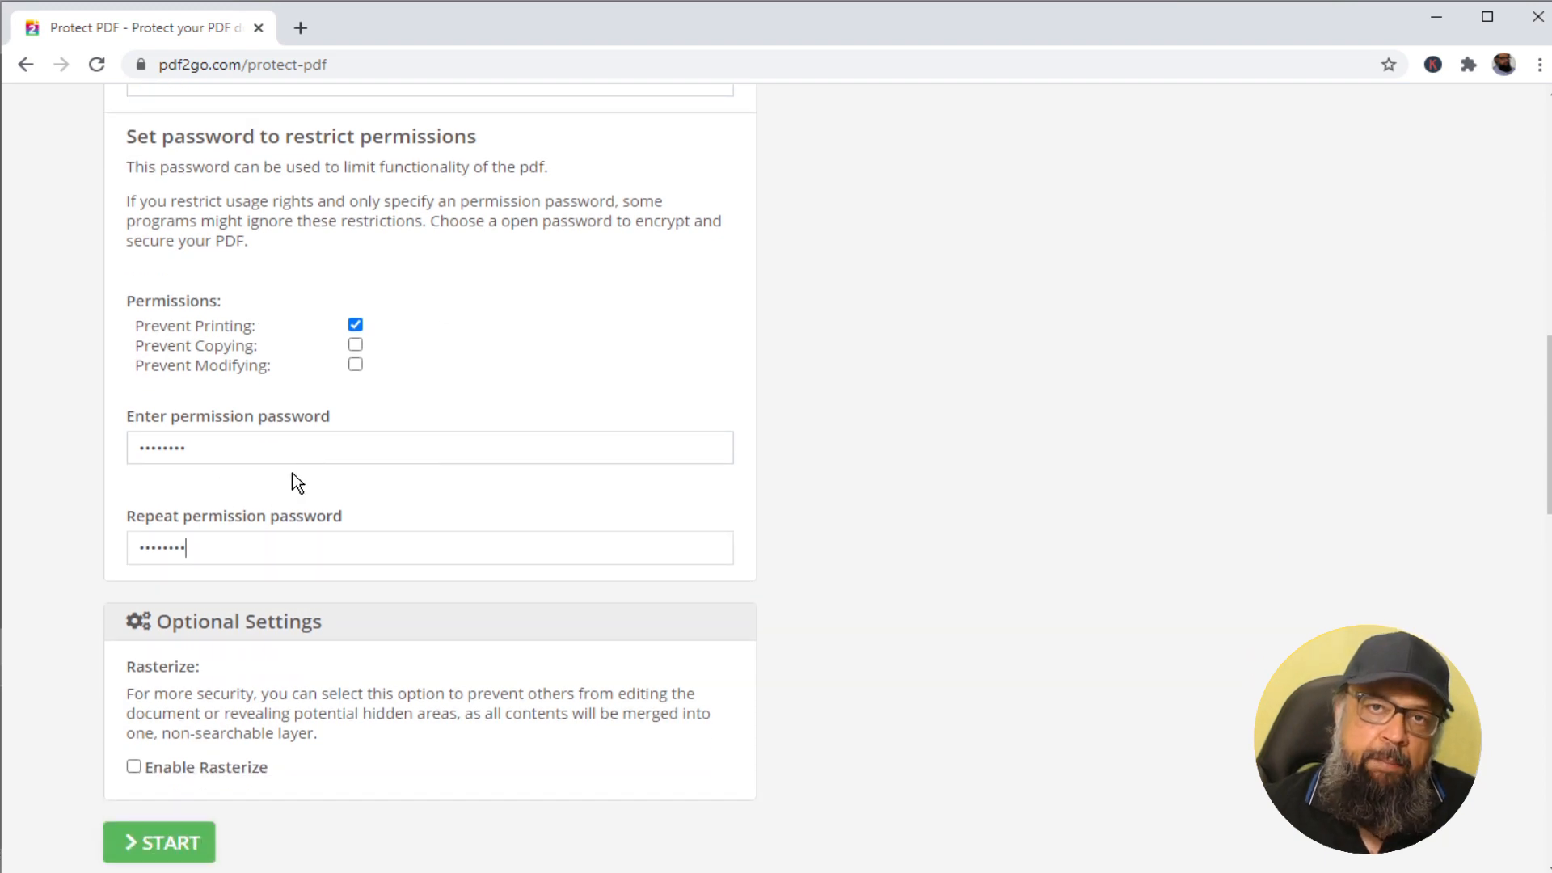
{"action": "scroll", "coordinate": [599, 461], "scroll_direction": "down", "scroll_amount": 3}
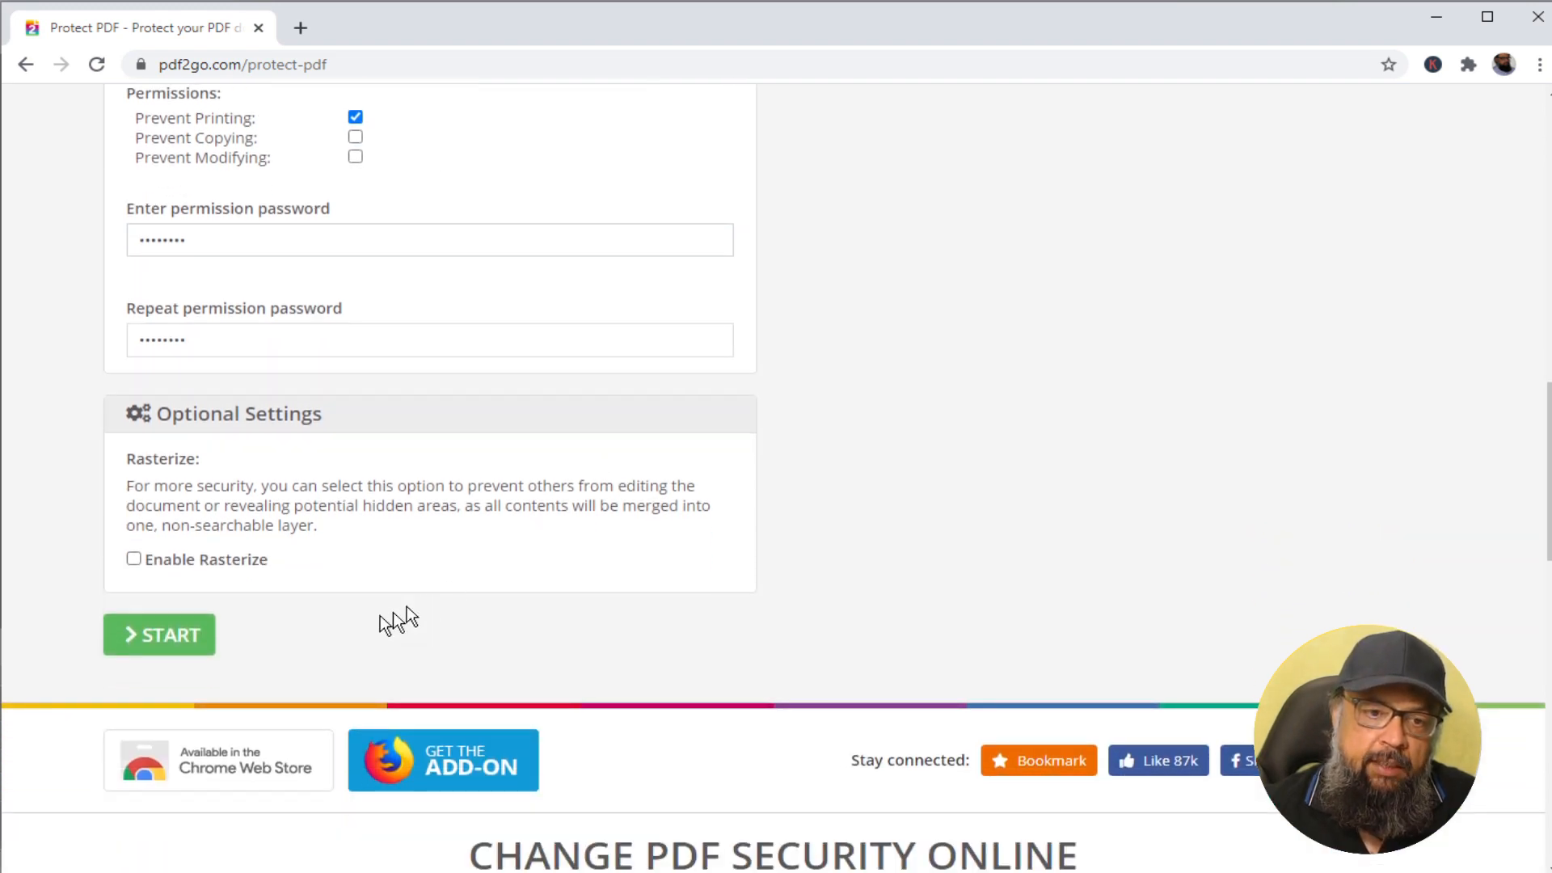
{"action": "left_click", "coordinate": [174, 637]}
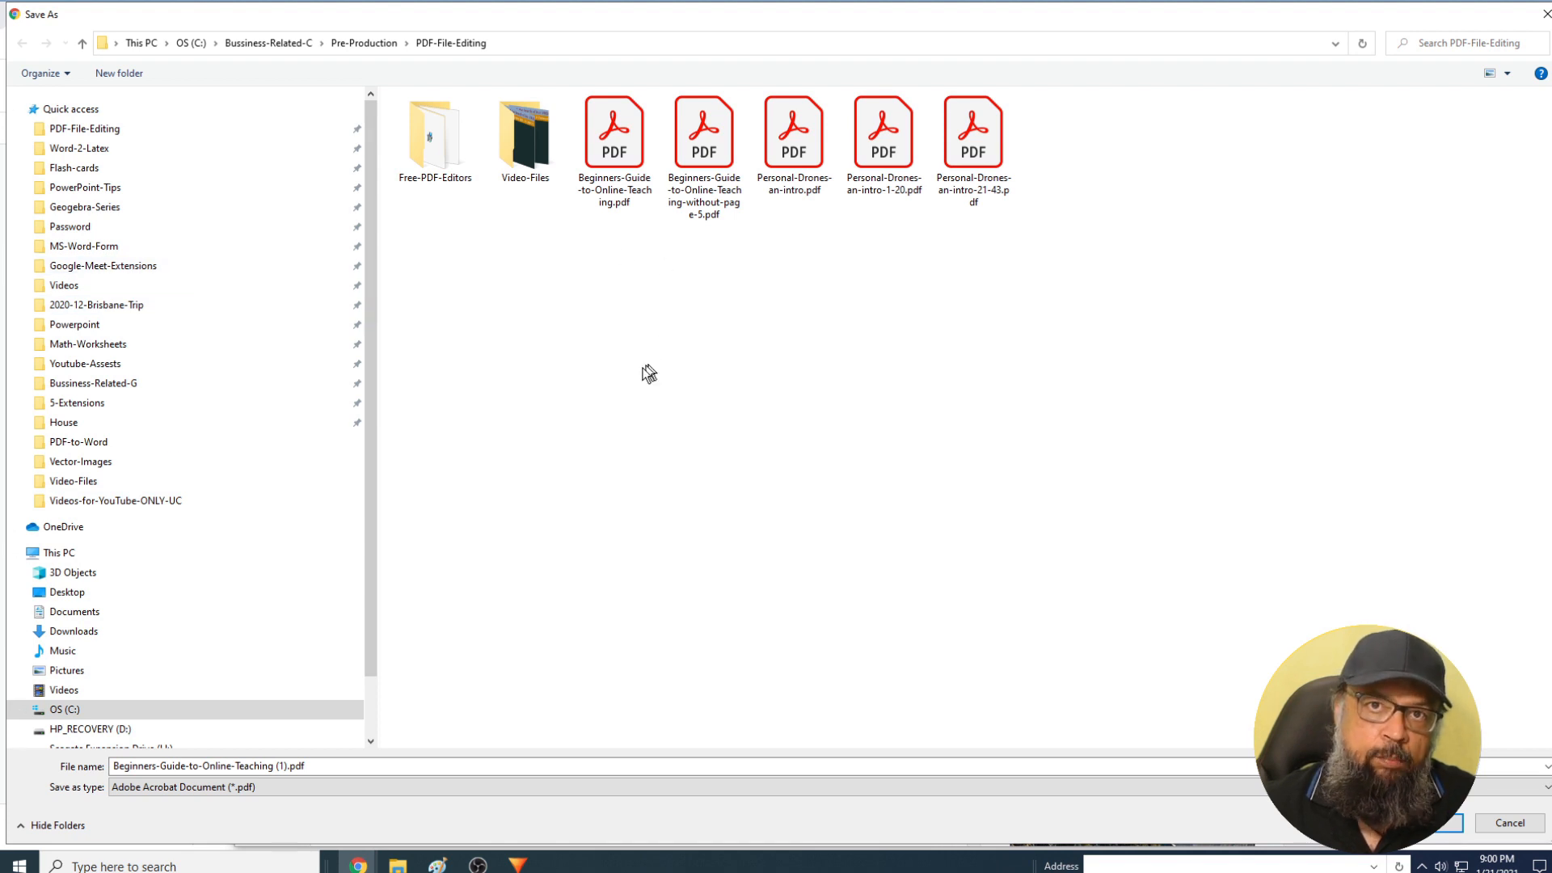
- Save the protected PDF as Beginners-Guide-to-Online-Teaching-PW-protected.pdf in the PDF-File-Editing folder
{"action": "double_click", "coordinate": [279, 766]}
{"action": "left_click", "coordinate": [281, 768]}
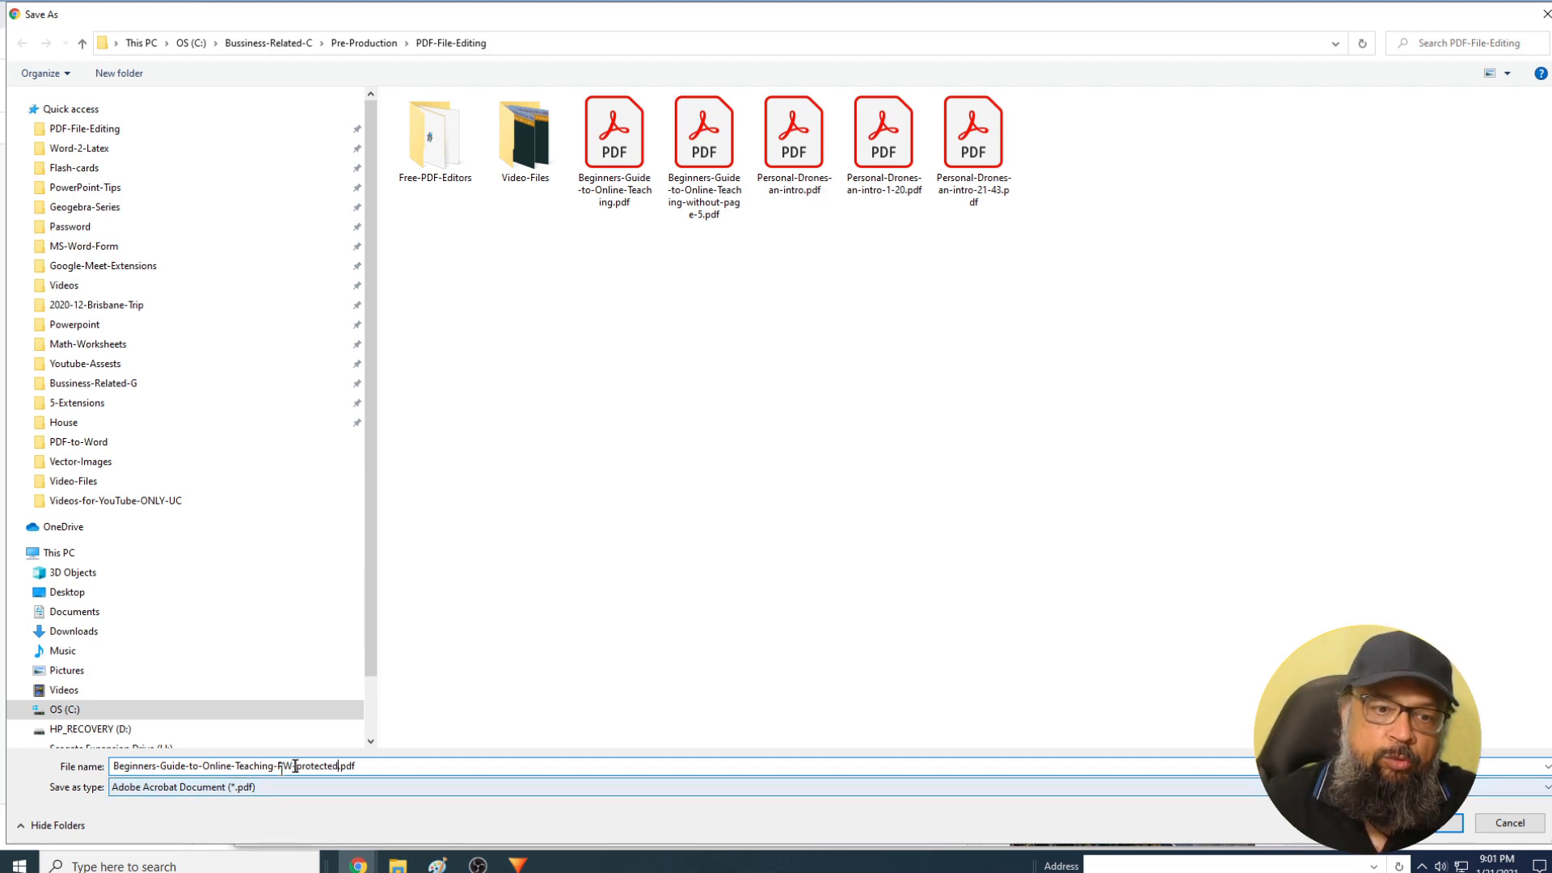
{"action": "left_click", "coordinate": [1435, 829]}
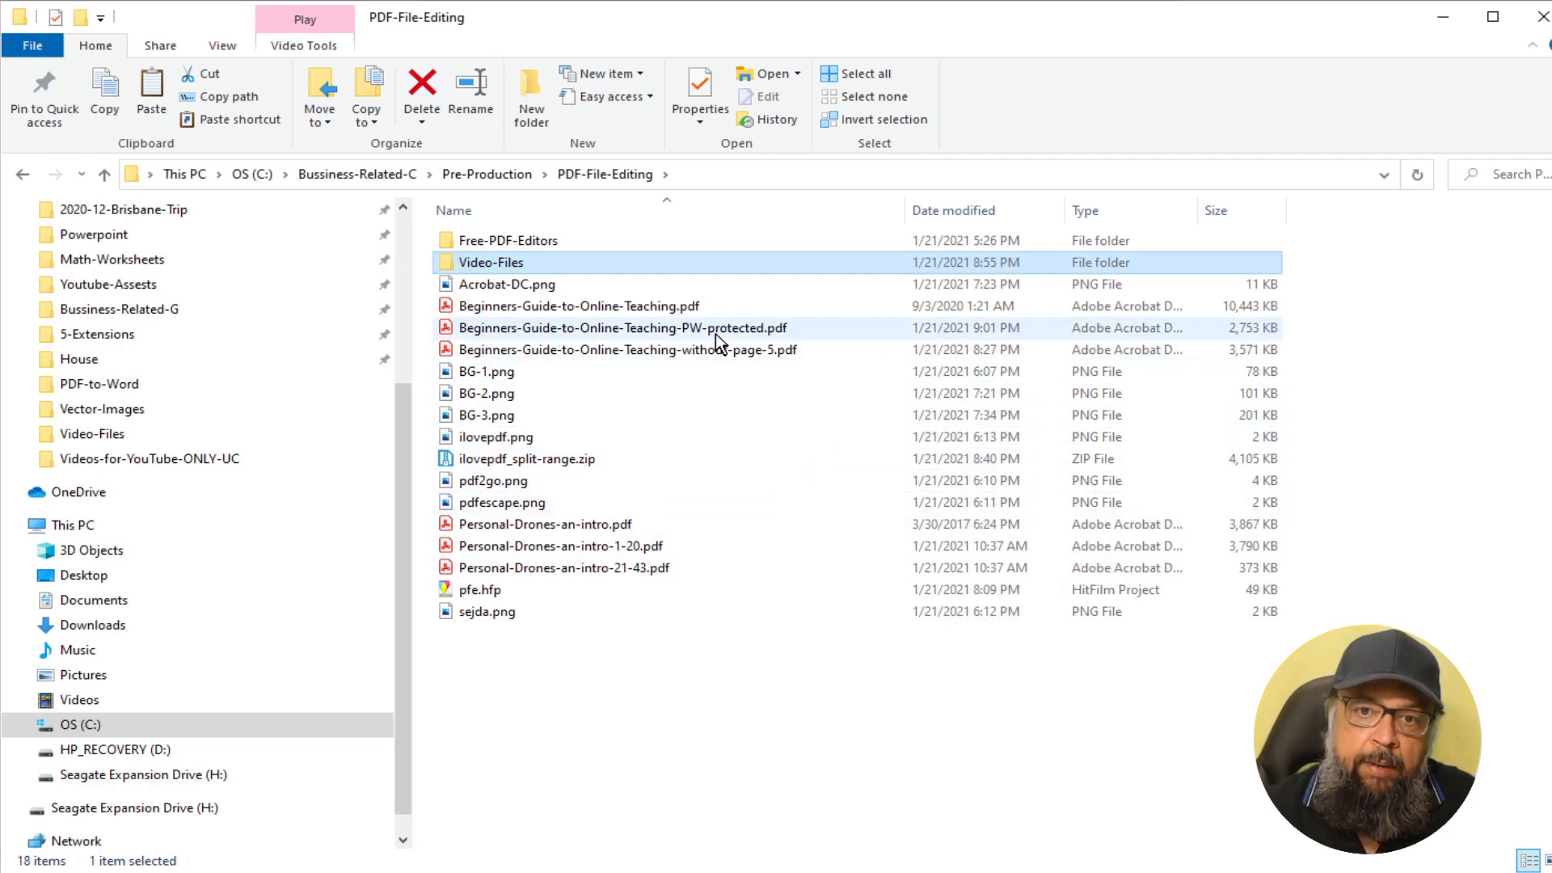
- Open Beginners-Guide-to-Online-Teaching-PW-protected.pdf with the document open password, check whether printing is available, and close it
{"action": "double_click", "coordinate": [720, 331]}
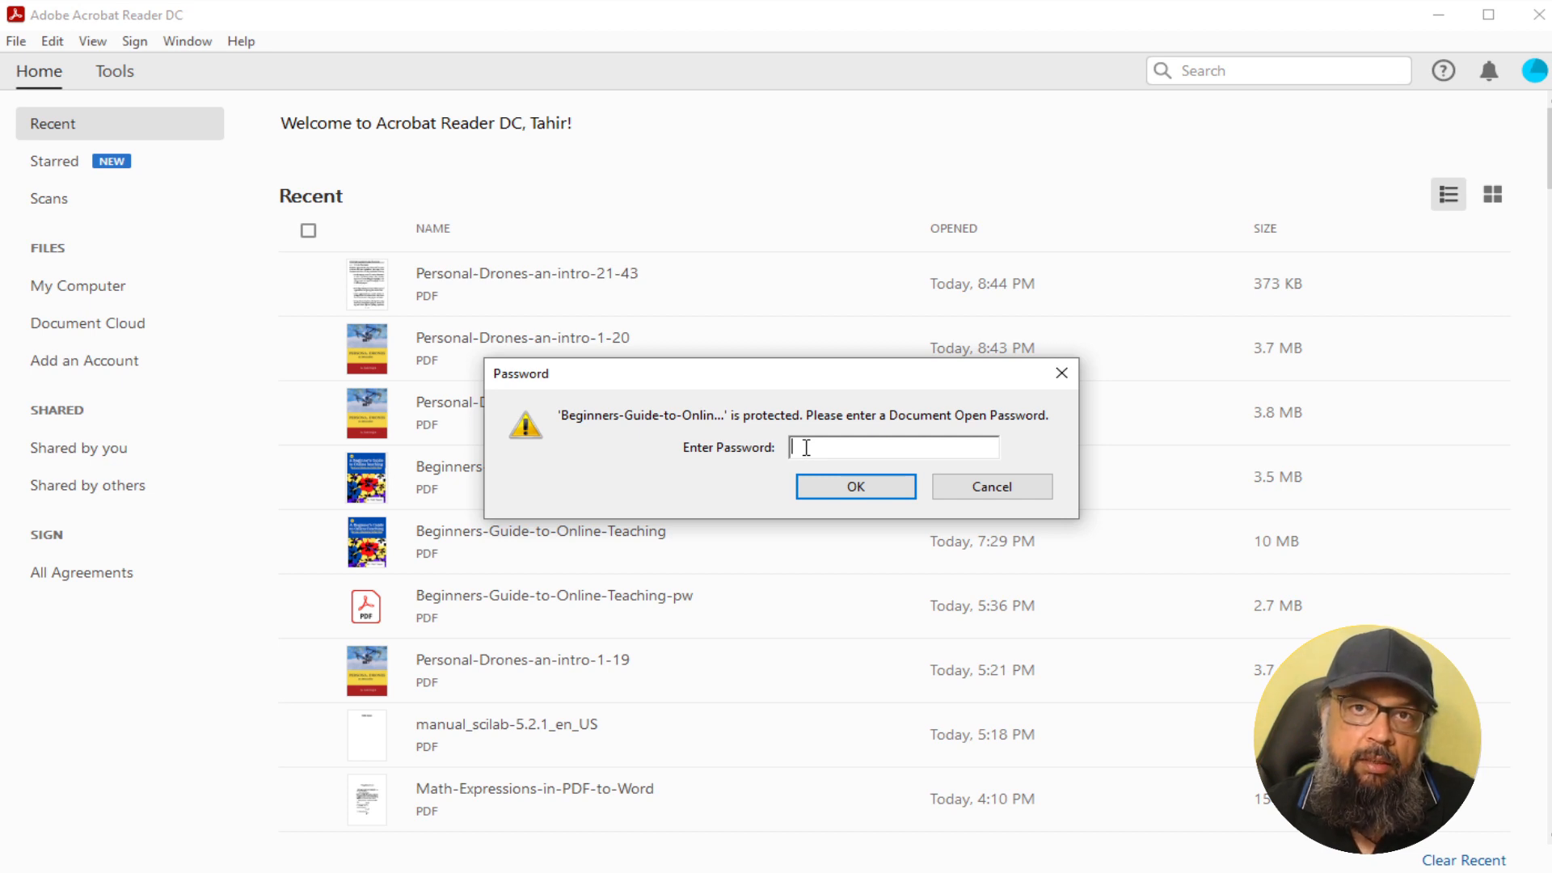
{"action": "key", "text": "ctrl+v"}
{"action": "left_click", "coordinate": [865, 491]}
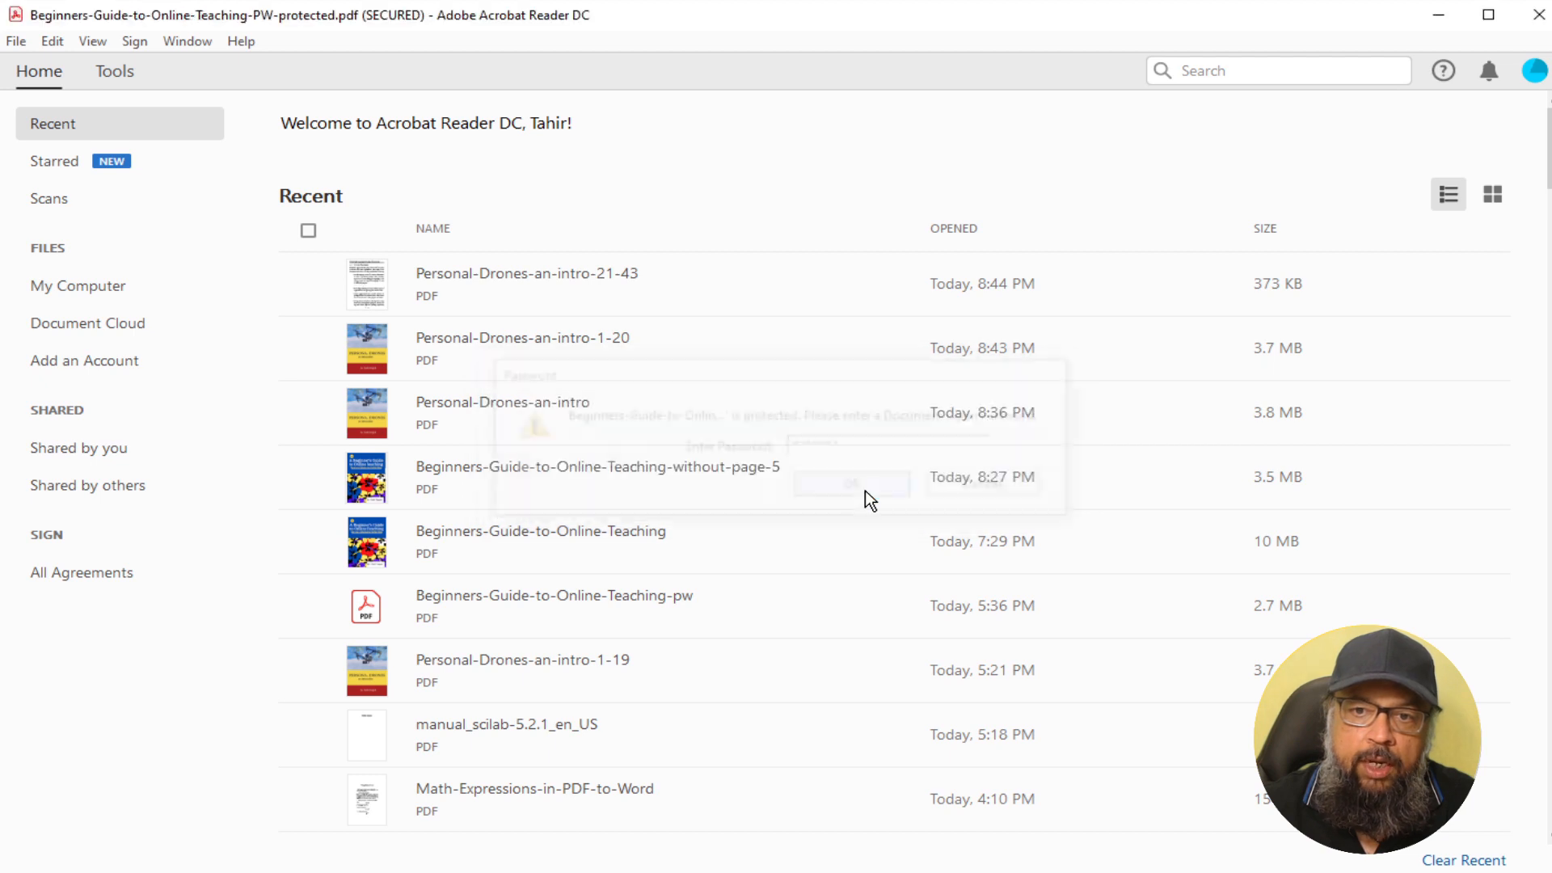
{"action": "left_click", "coordinate": [16, 41]}
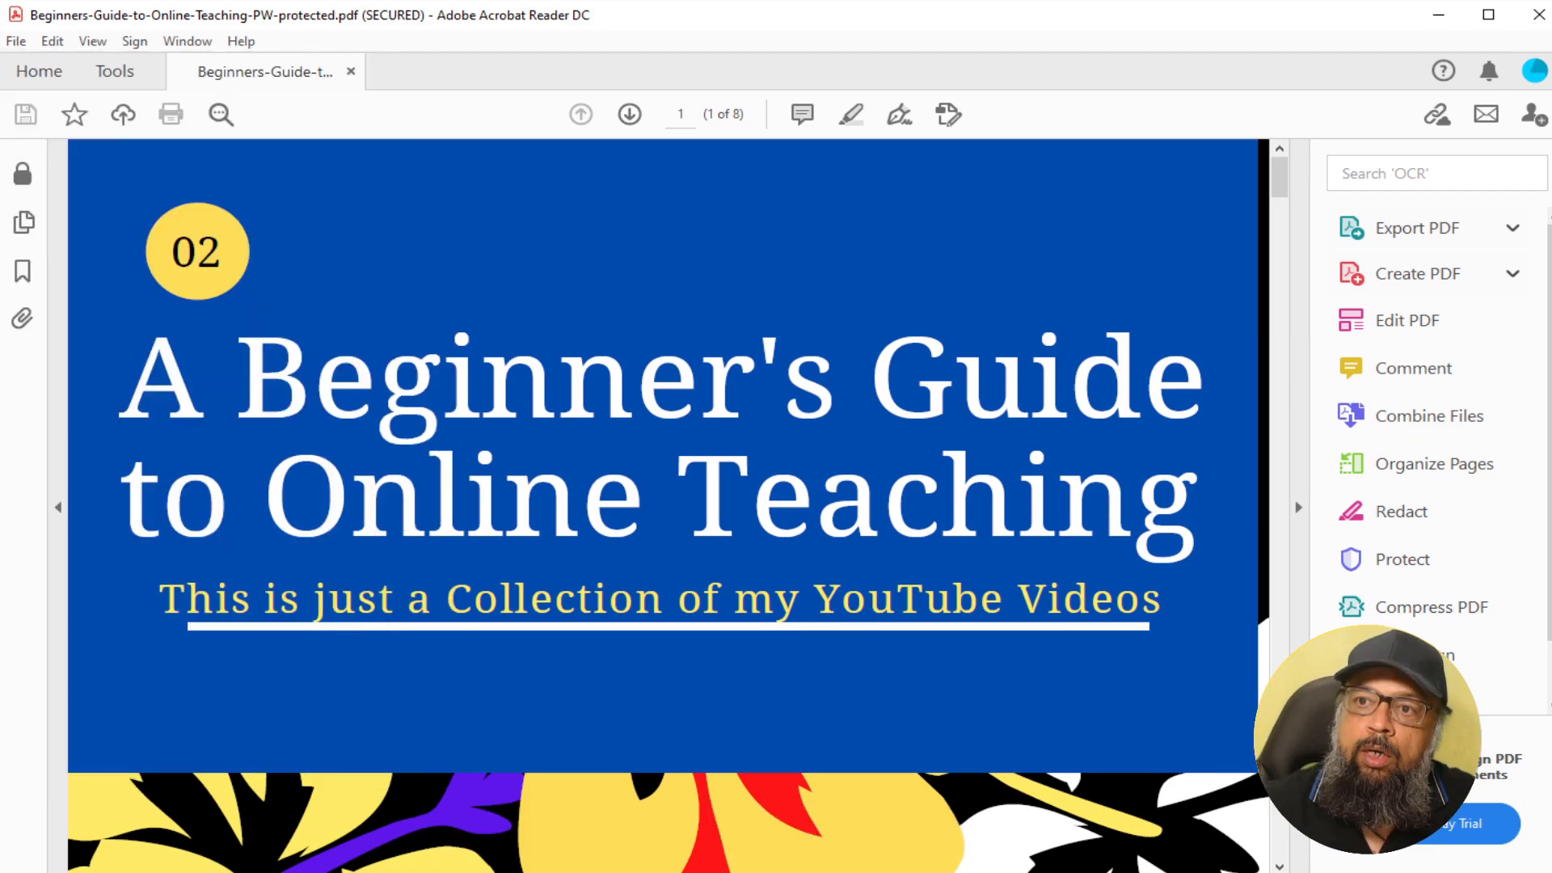
{"action": "left_click", "coordinate": [1543, 22]}
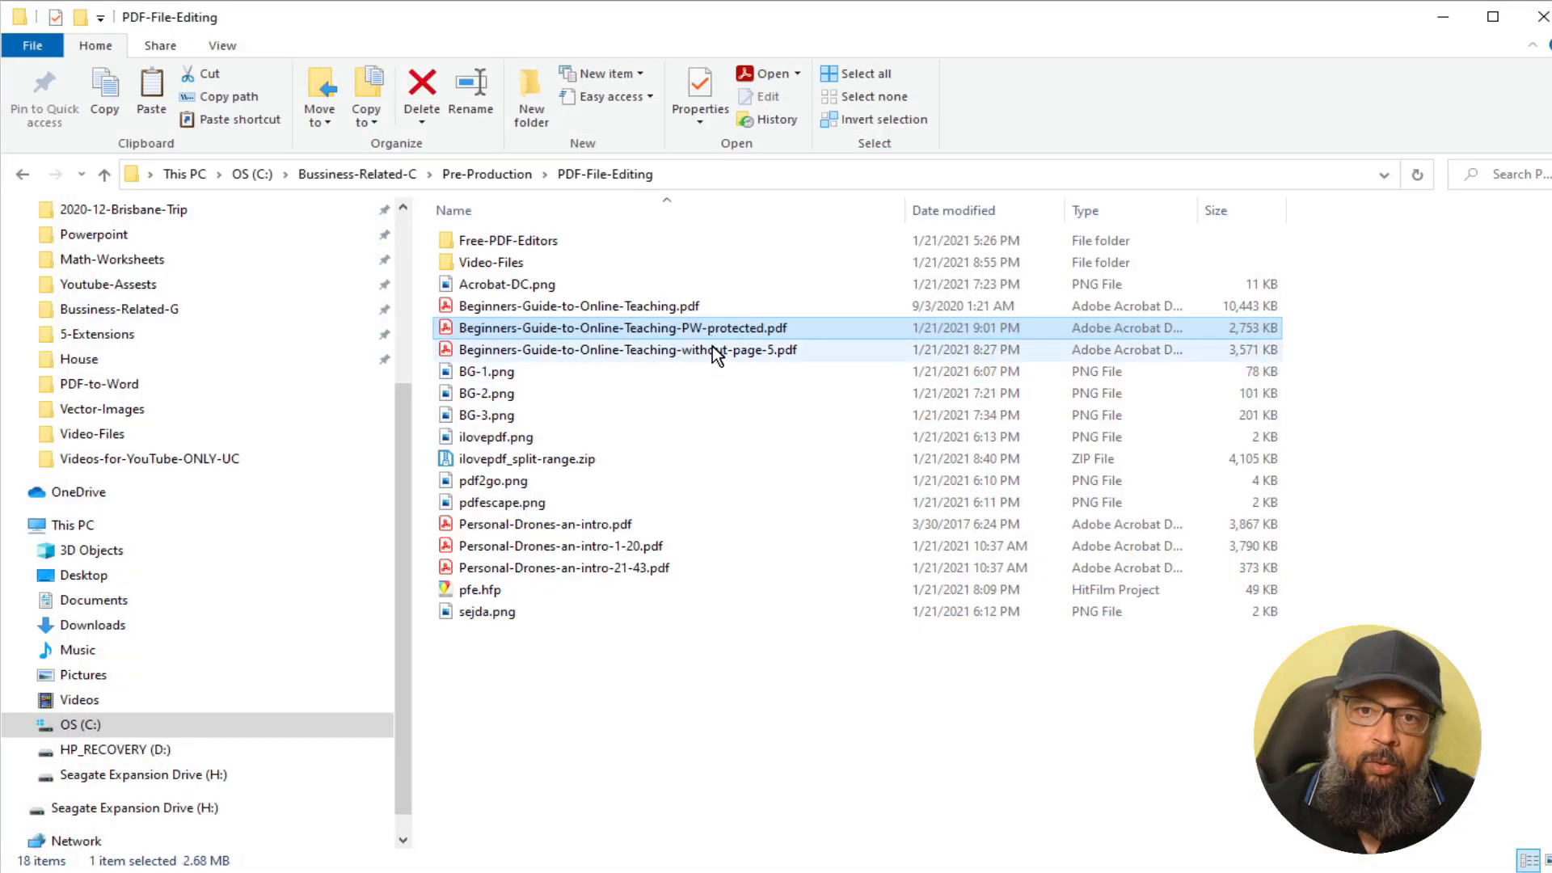
- Reopen Beginners-Guide-to-Online-Teaching-PW-protected.pdf with the permission password and check whether printing is available
{"action": "double_click", "coordinate": [711, 328]}
{"action": "type", "text": "***"}
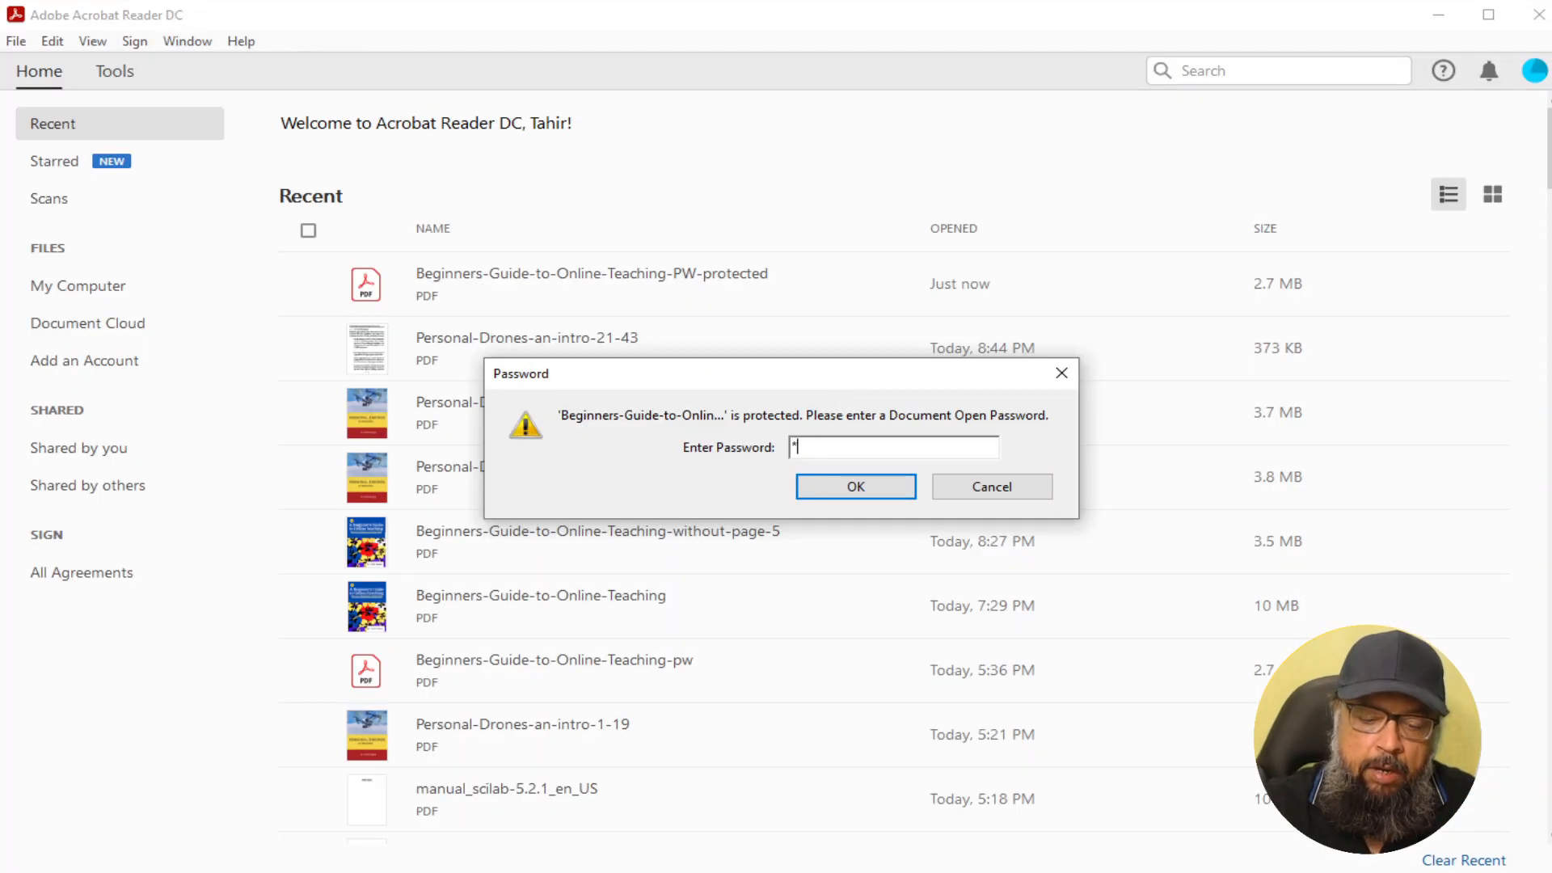
{"action": "type", "text": "******"}
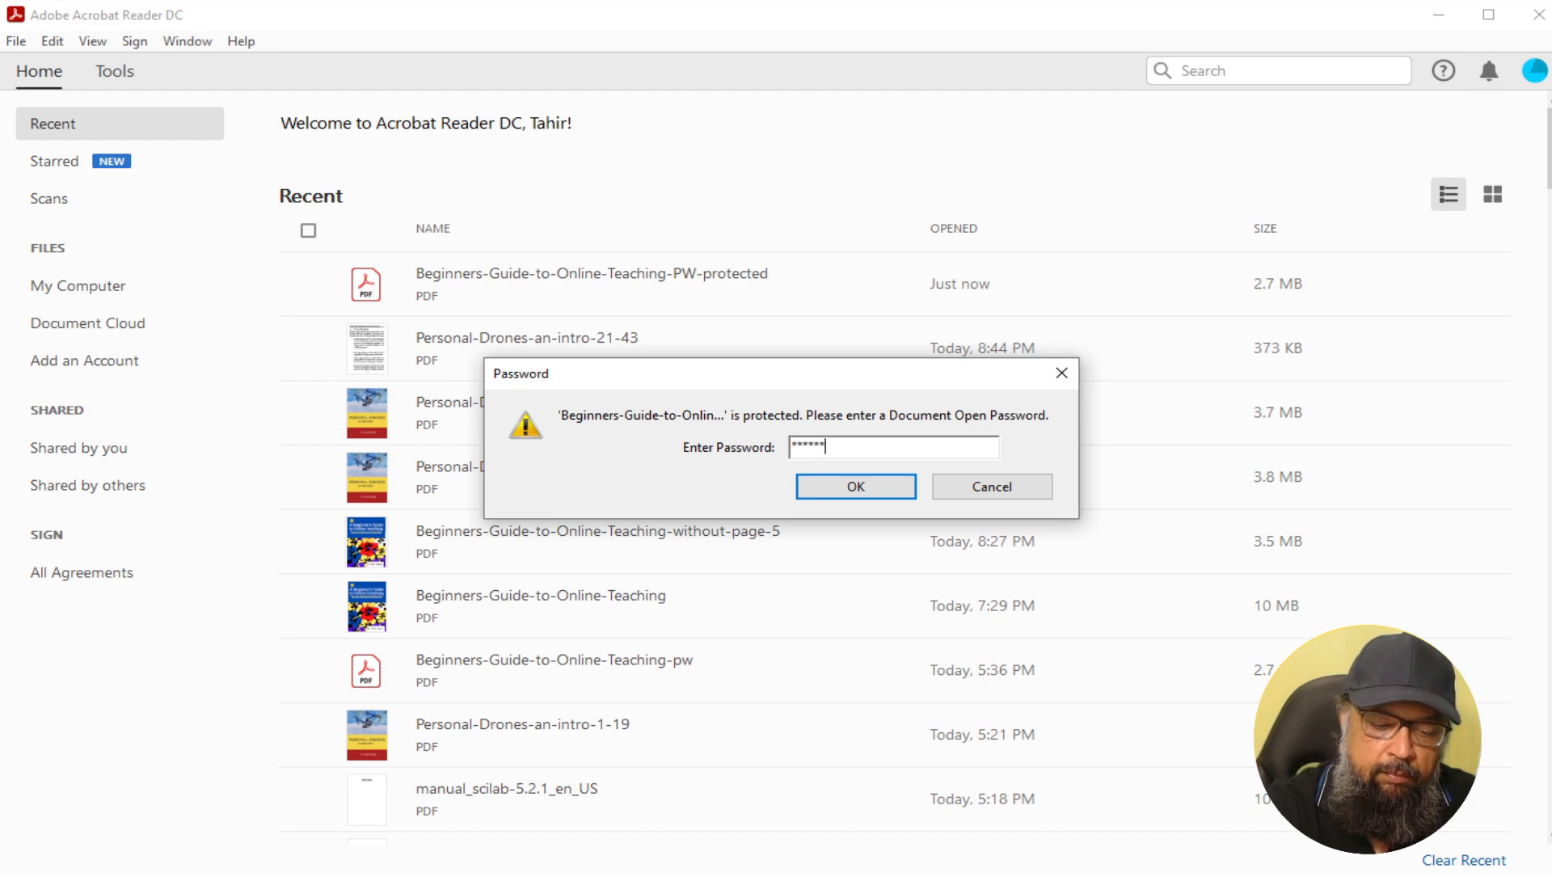
{"action": "left_click", "coordinate": [873, 484]}
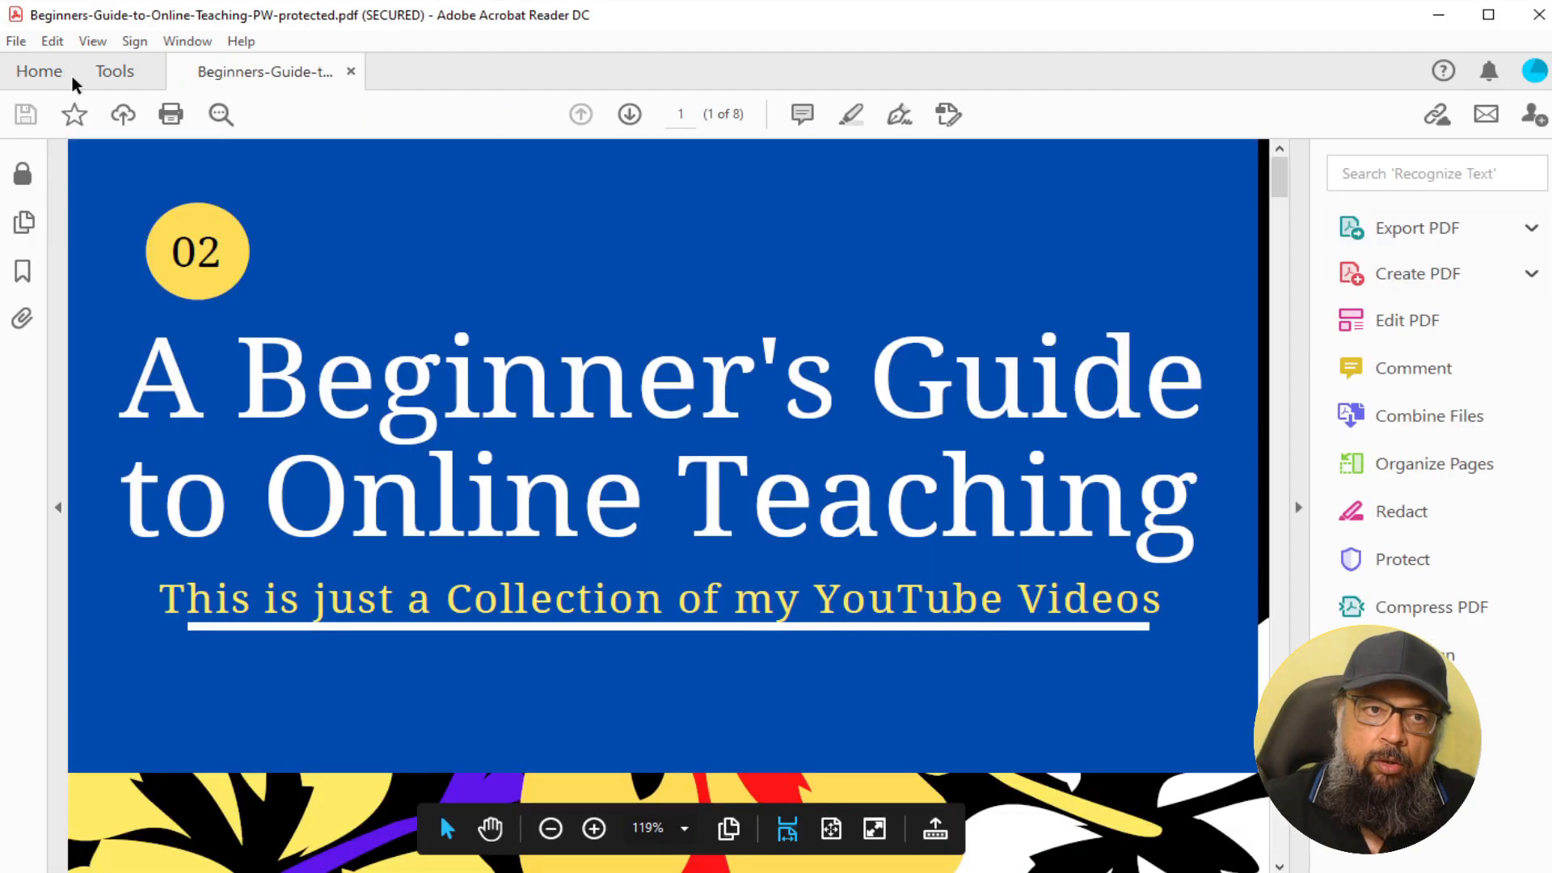
{"action": "left_click", "coordinate": [16, 40]}
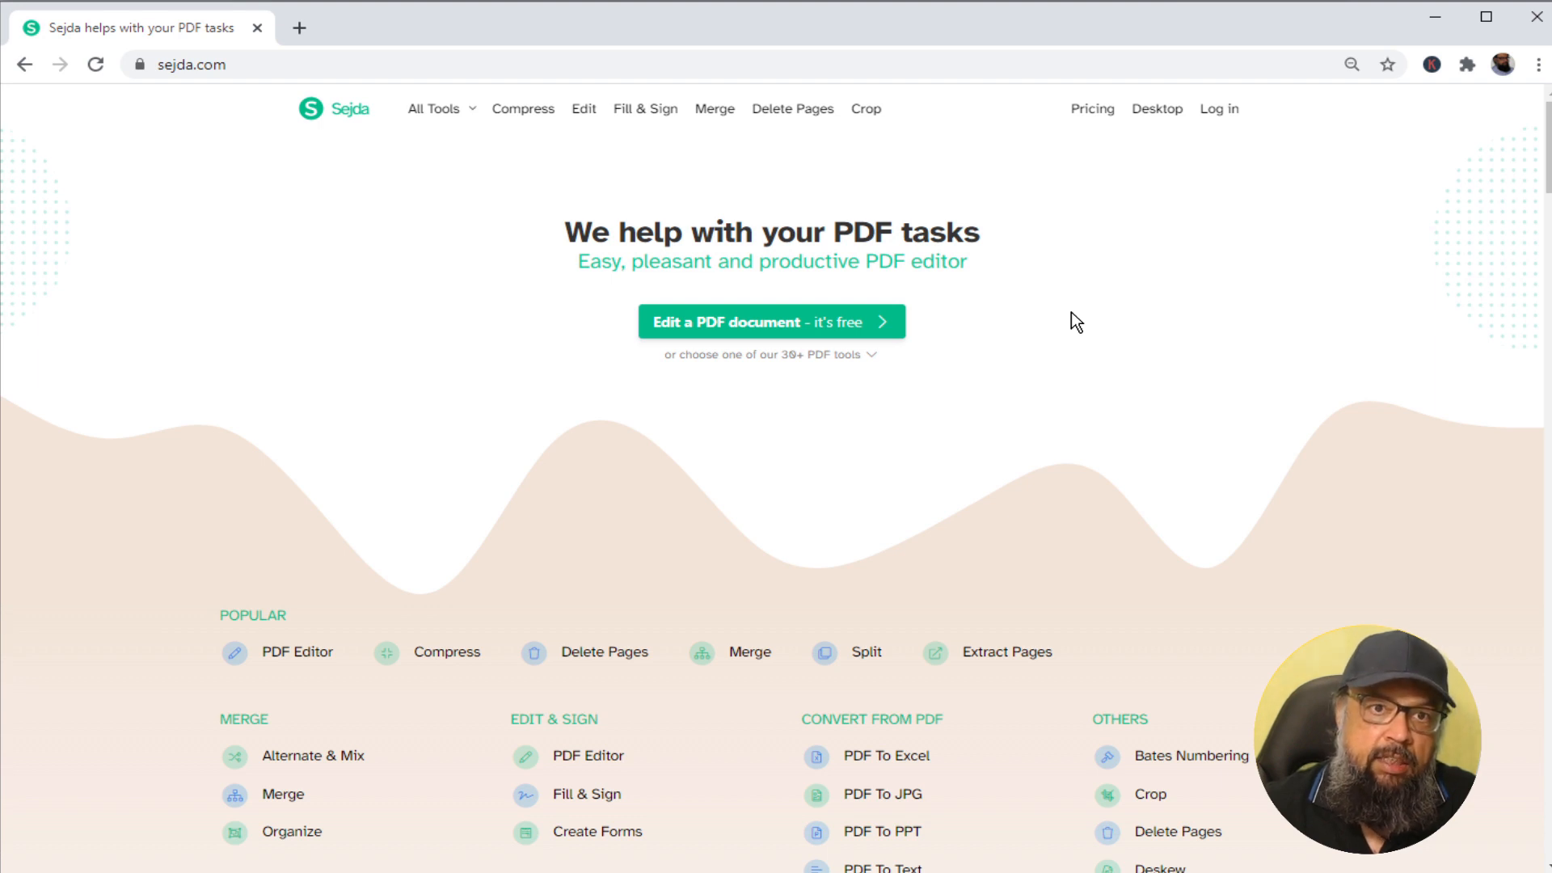
- Switch to the Sejda website and load Personal-Drones-an-intro.pdf into its Extract Pages tool
{"action": "left_click", "coordinate": [459, 113]}
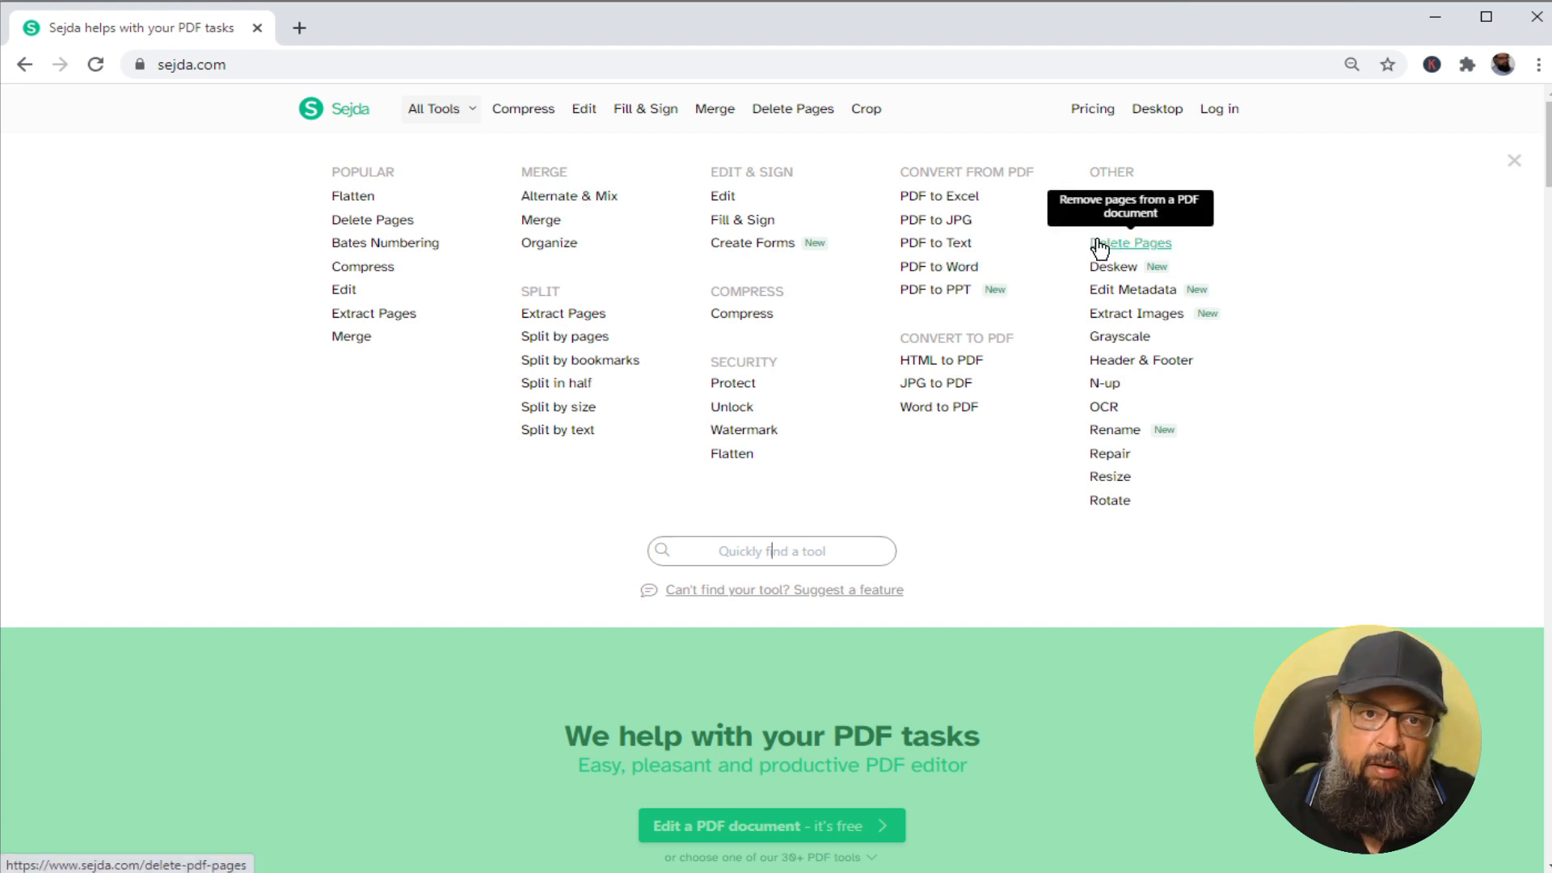
{"action": "left_click", "coordinate": [379, 321]}
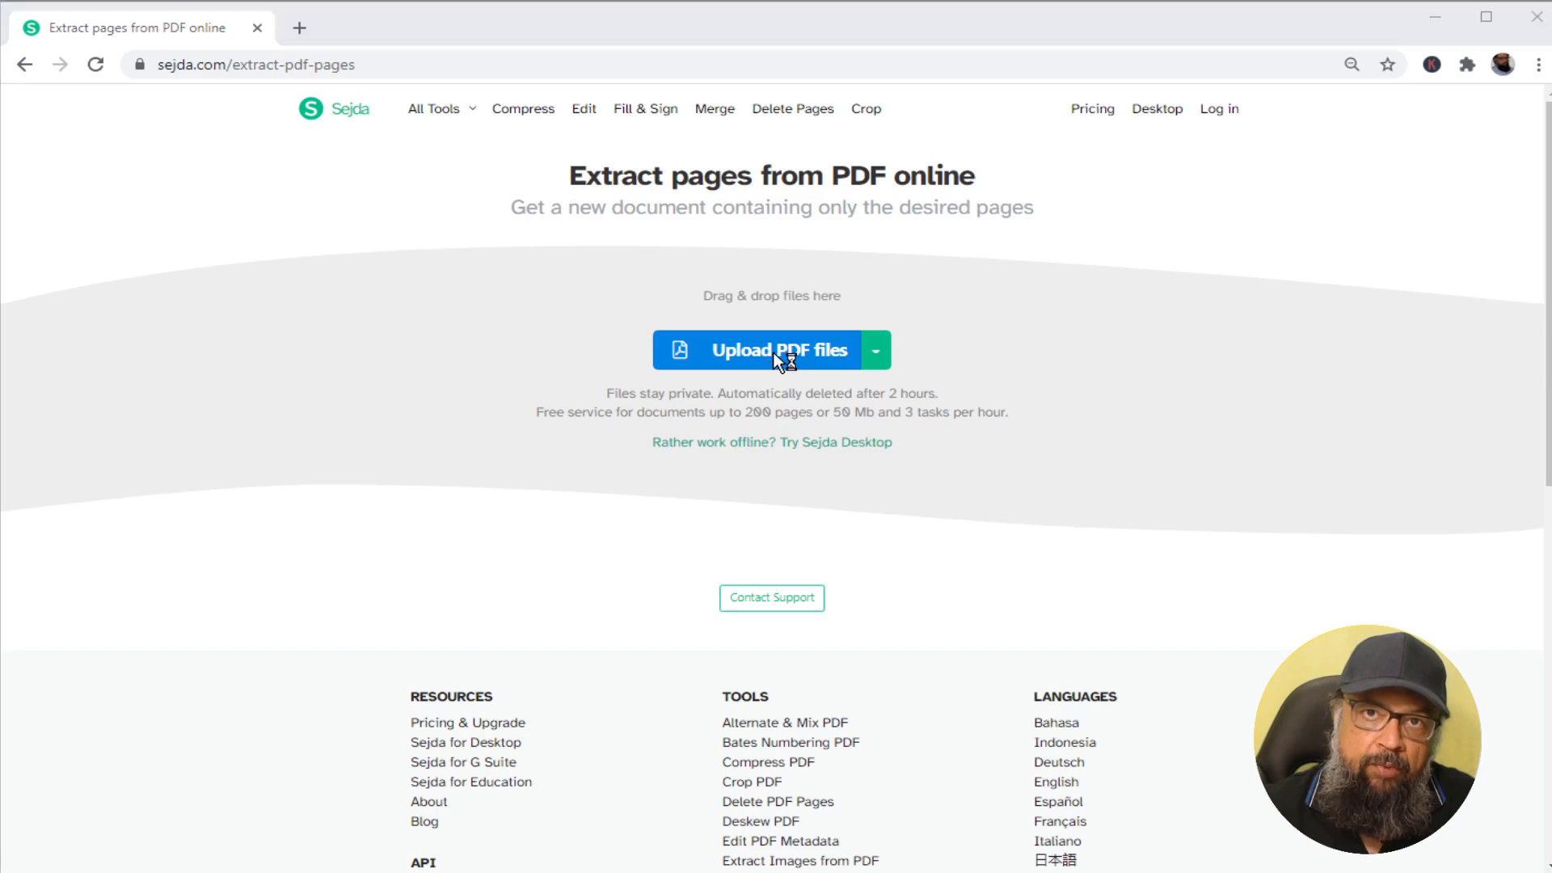
{"action": "left_click", "coordinate": [774, 354]}
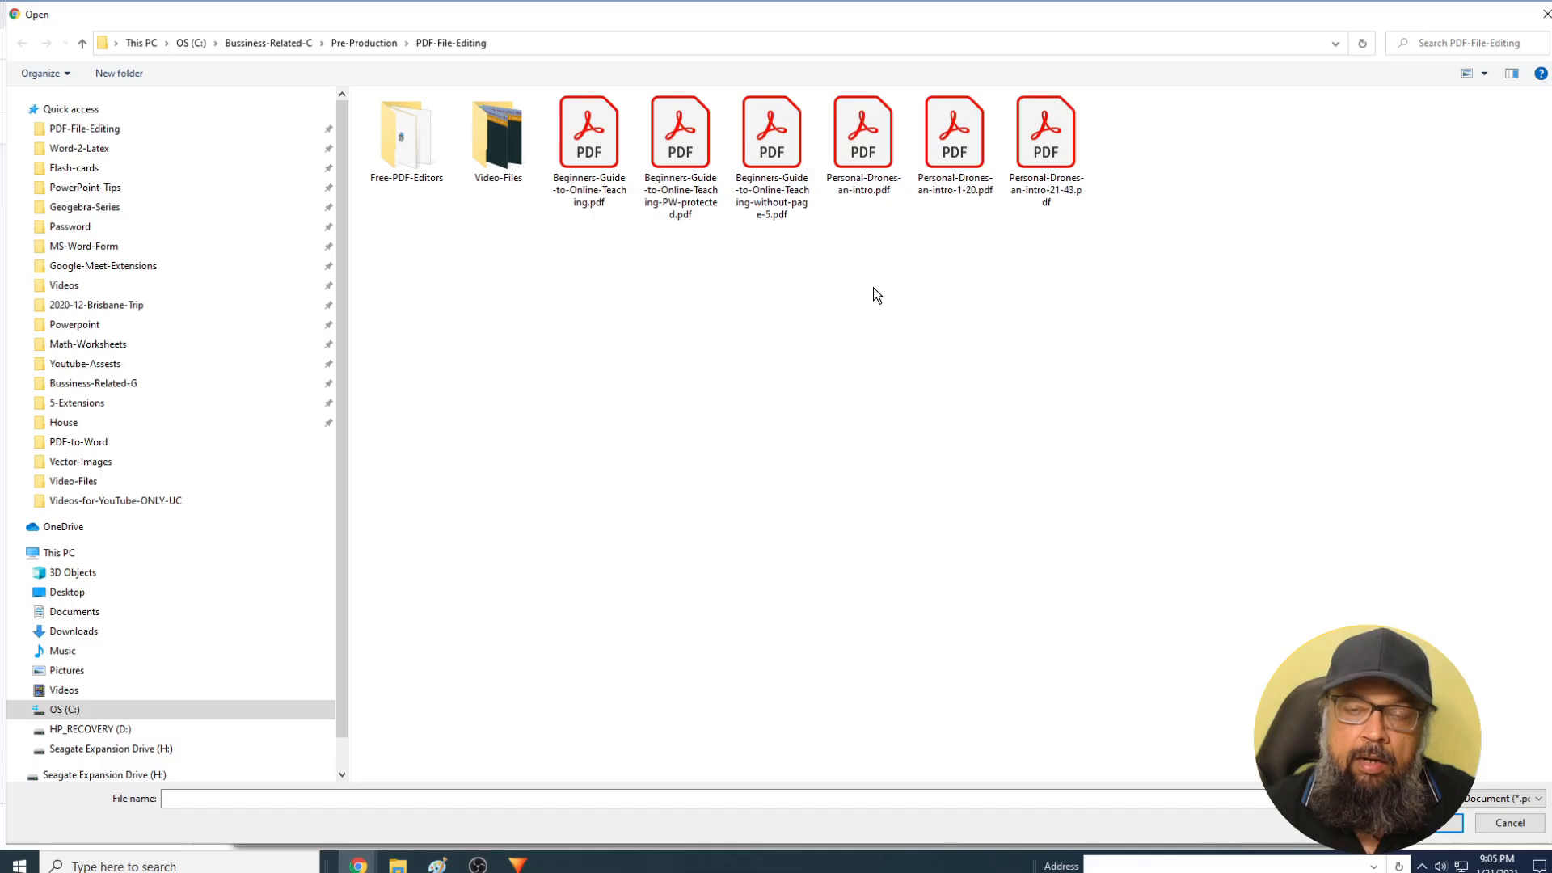
{"action": "left_click", "coordinate": [873, 158]}
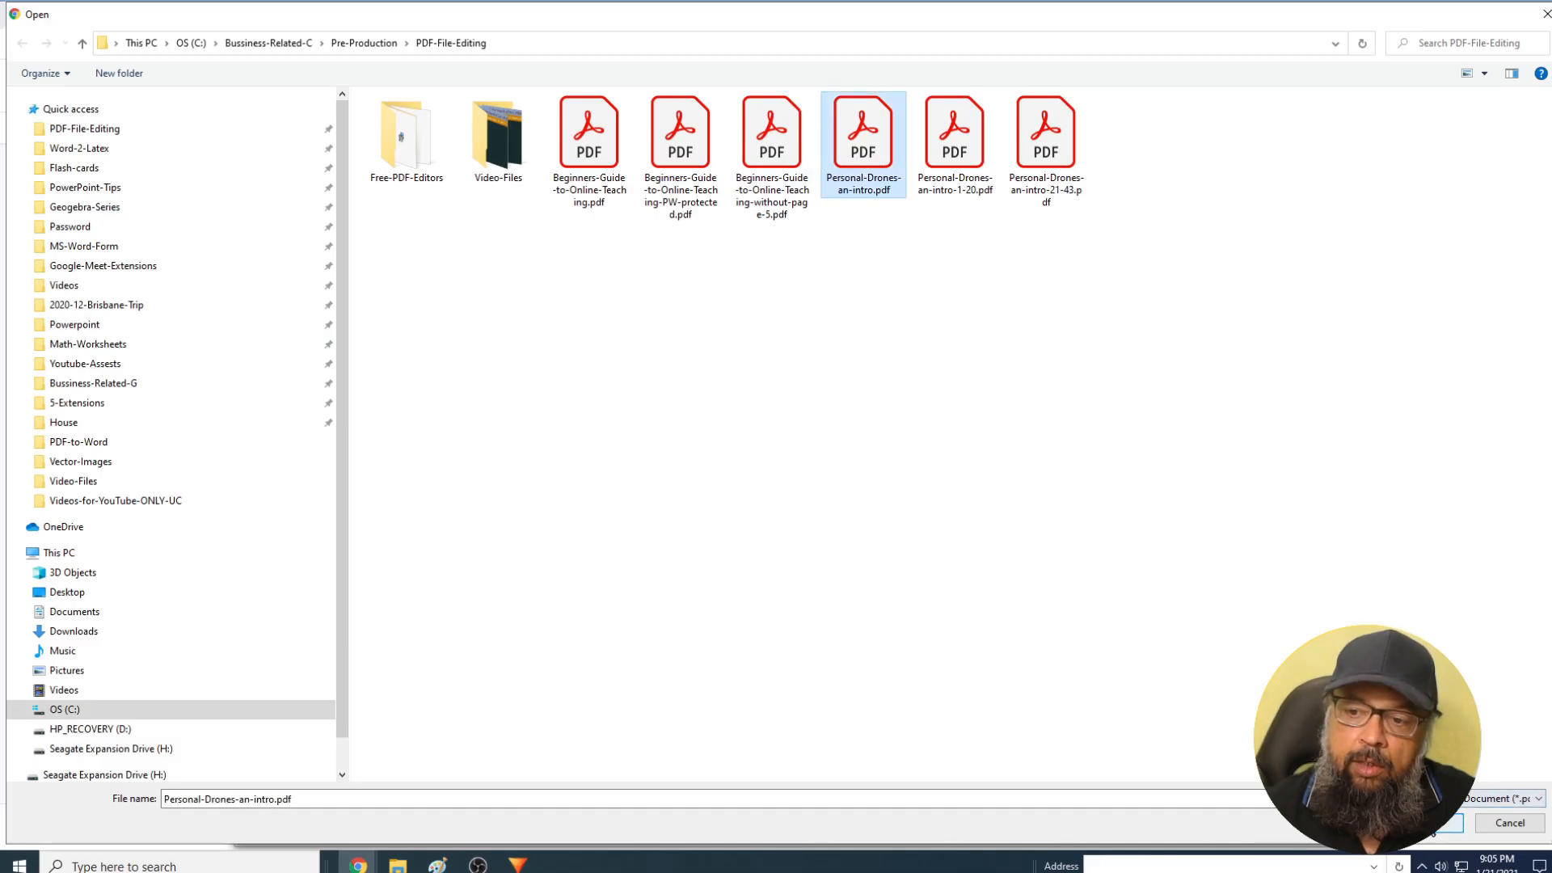
{"action": "key", "text": "Return"}
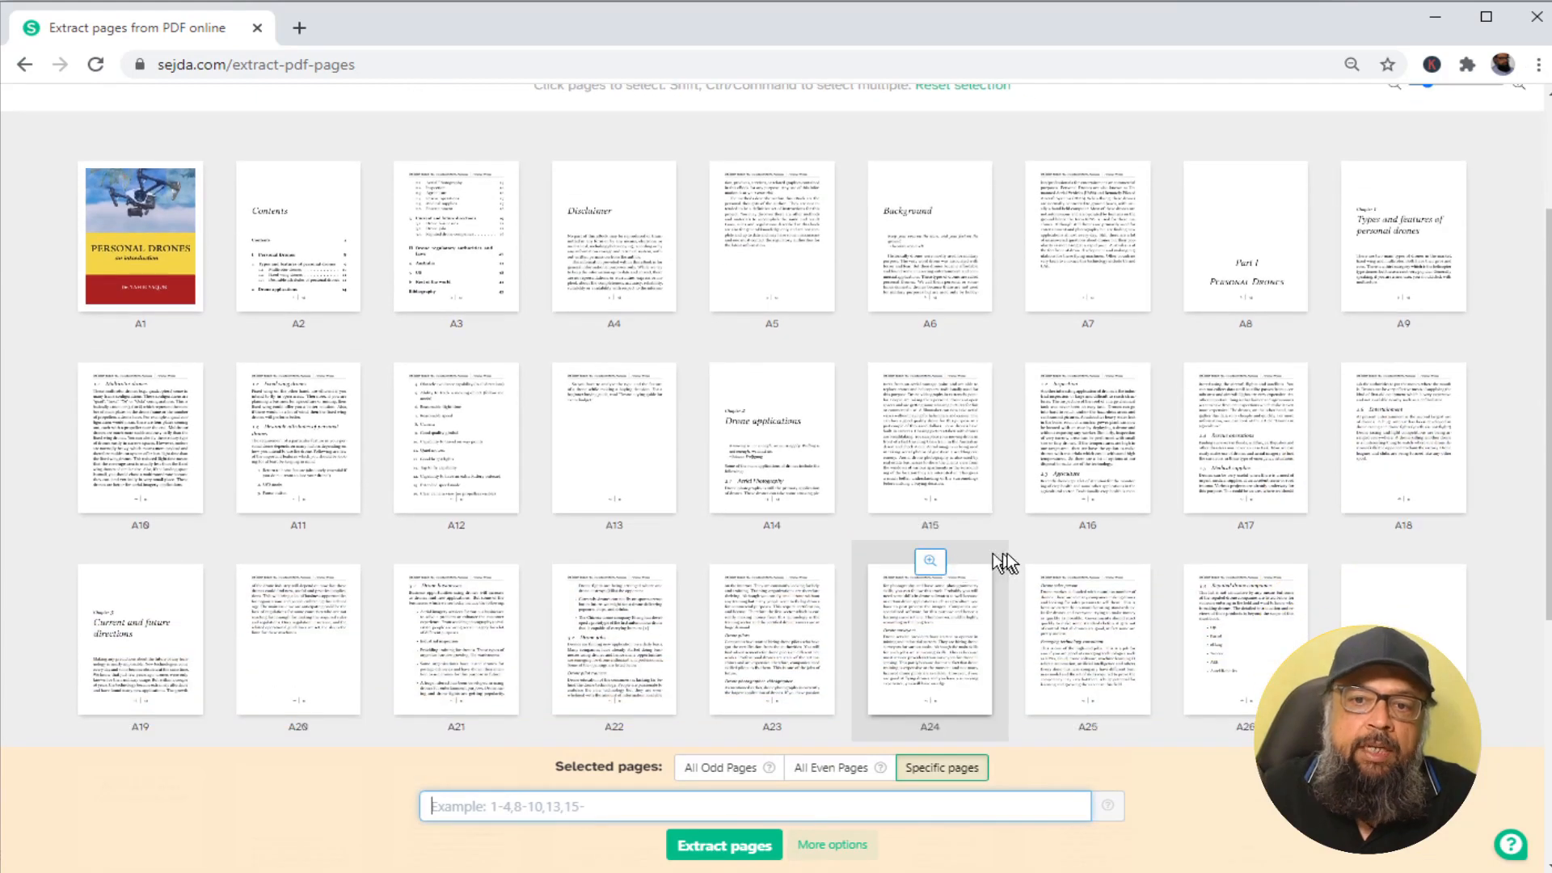
- Extract pages 1-20 and 31-43 from Personal-Drones-an-intro.pdf into a new document
{"action": "scroll", "coordinate": [1043, 555], "scroll_direction": "down", "scroll_amount": 3}
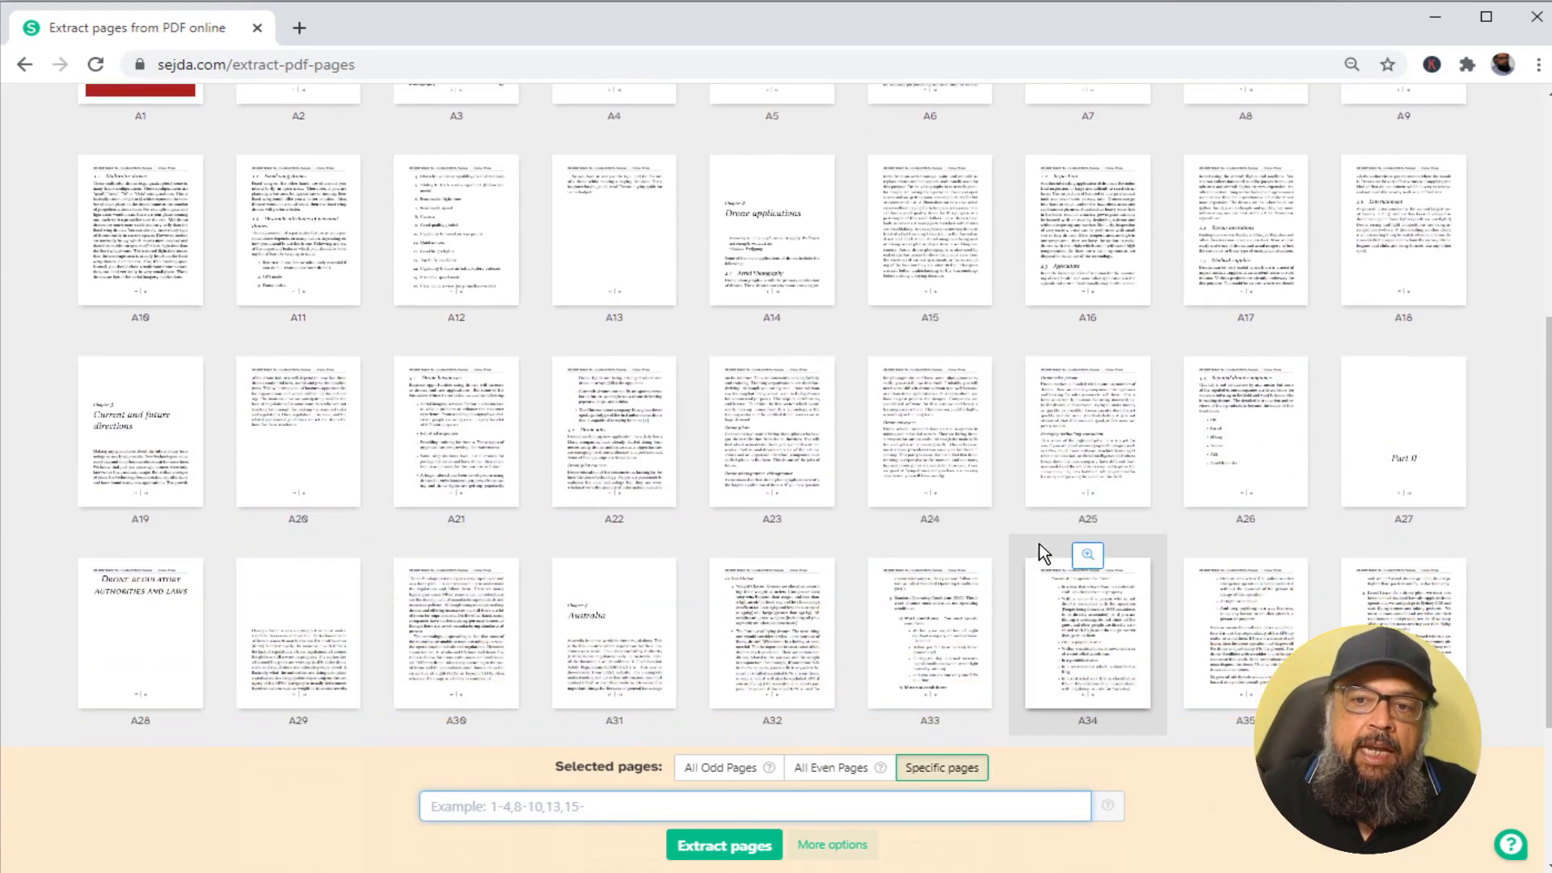
{"action": "scroll", "coordinate": [1044, 550], "scroll_direction": "down", "scroll_amount": 3}
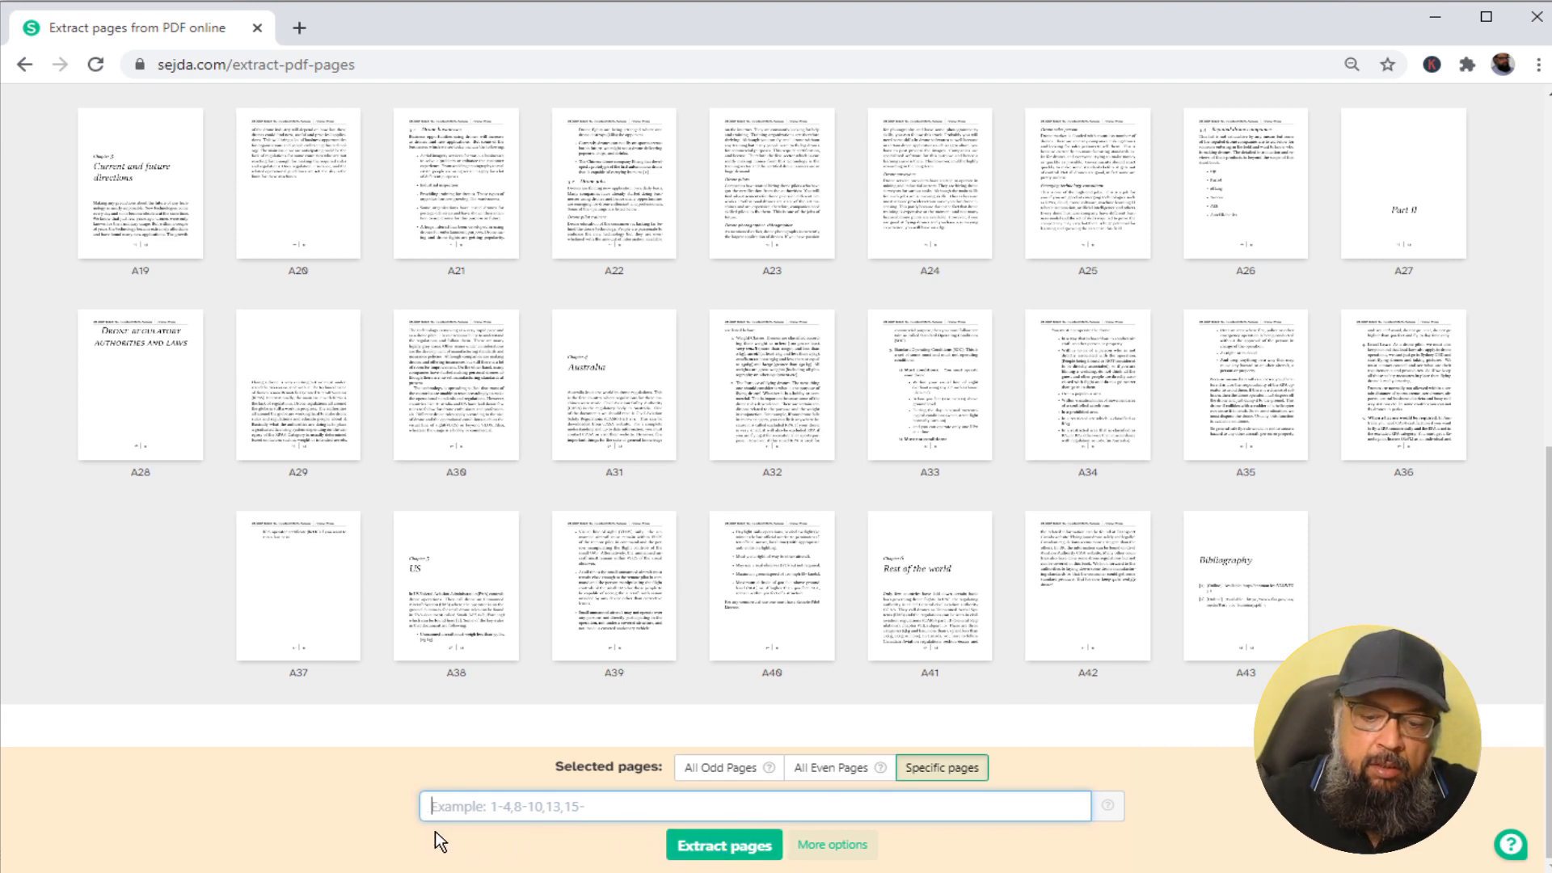
{"action": "type", "text": "1-20,"}
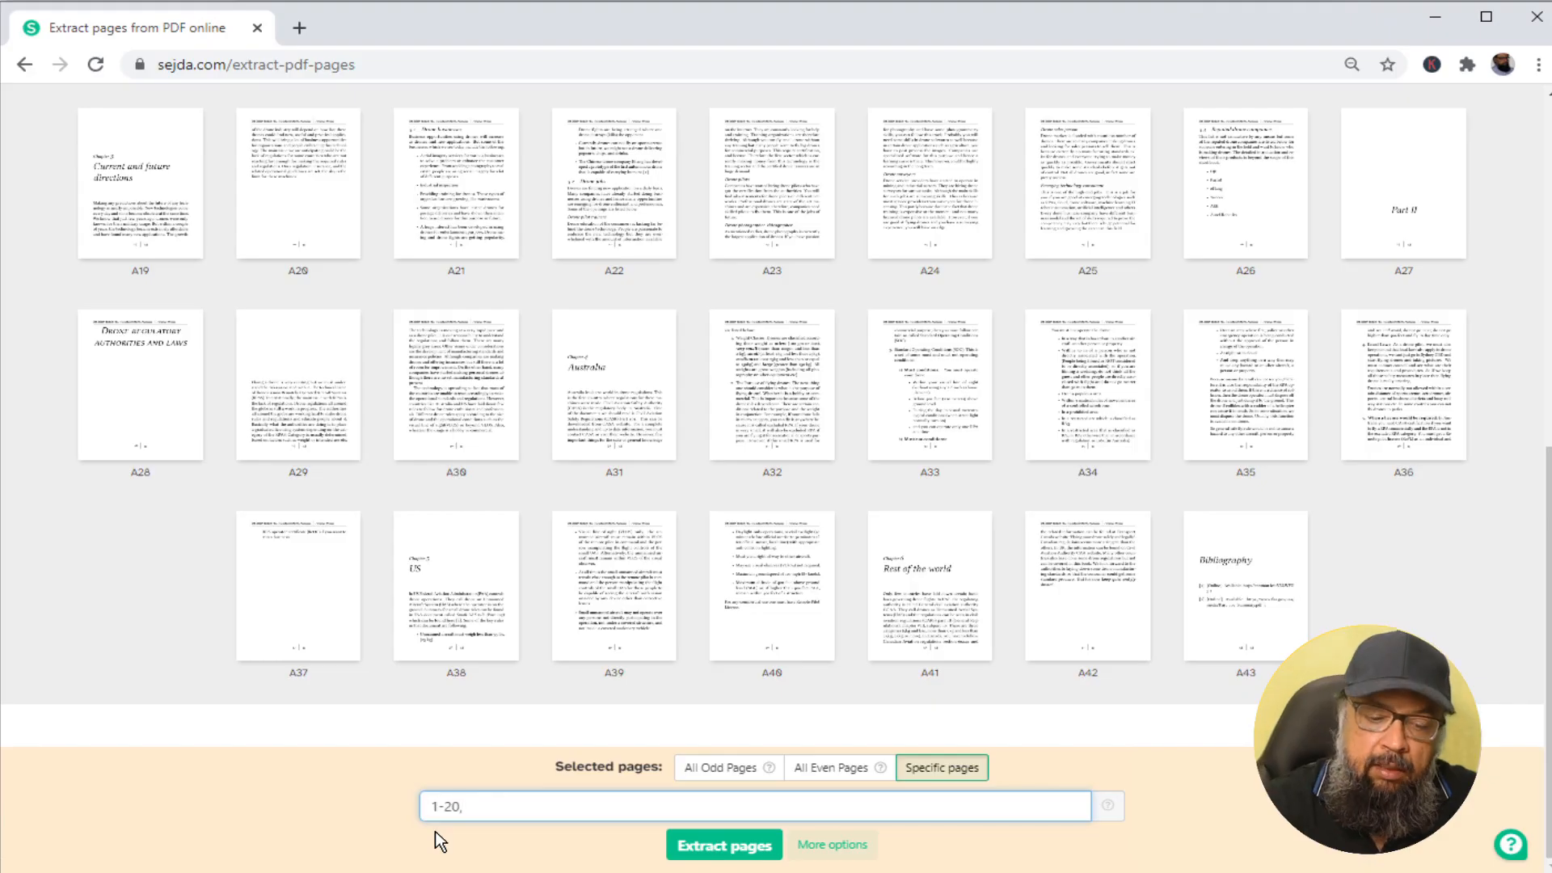
{"action": "type", "text": "31"}
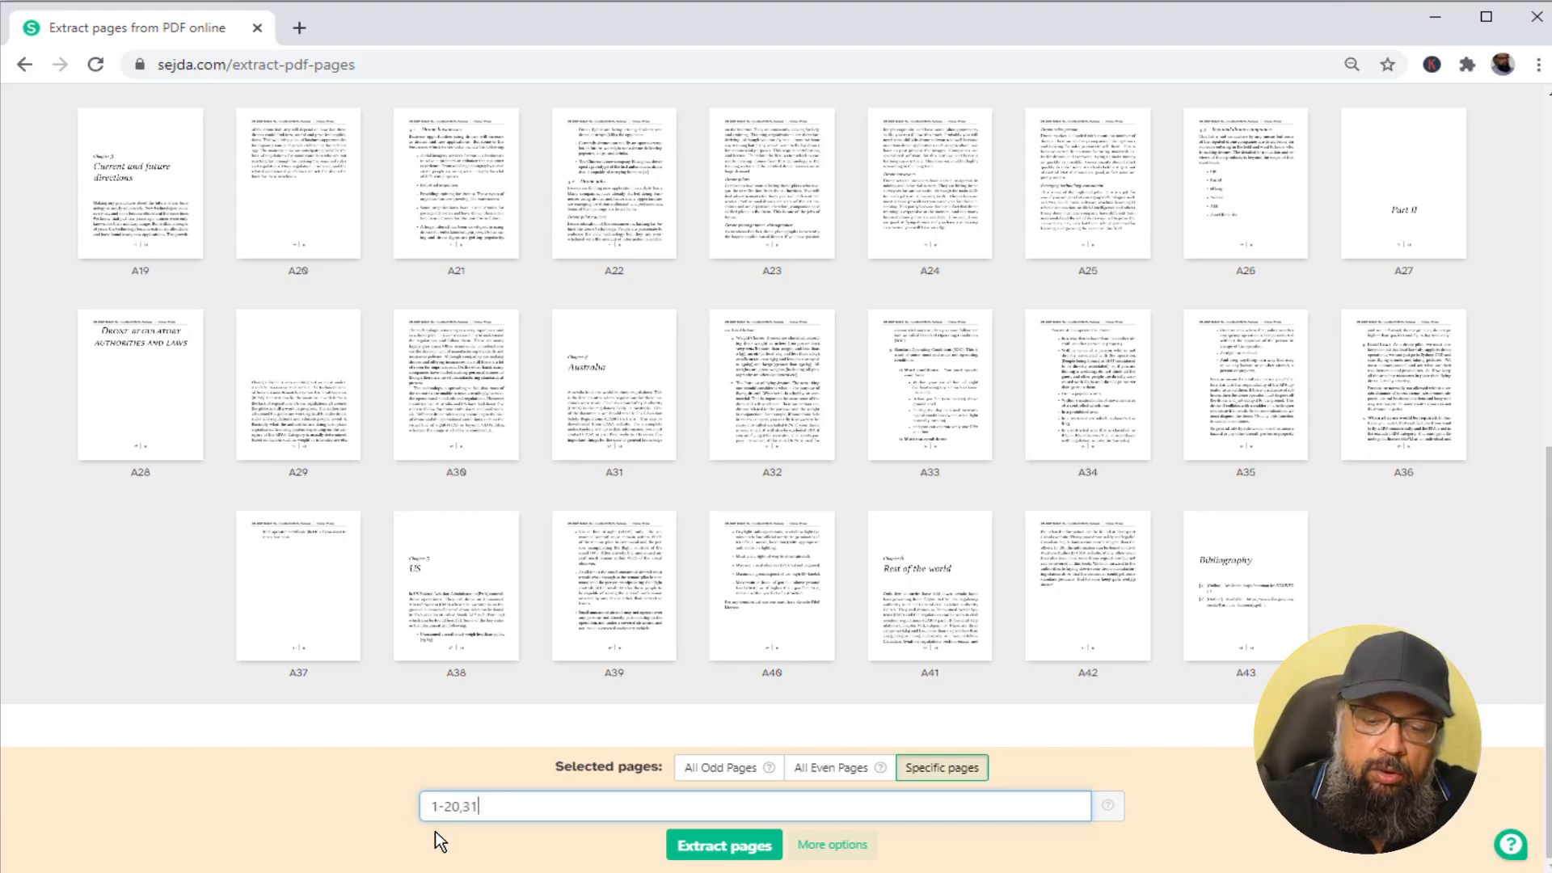
{"action": "type", "text": "-43"}
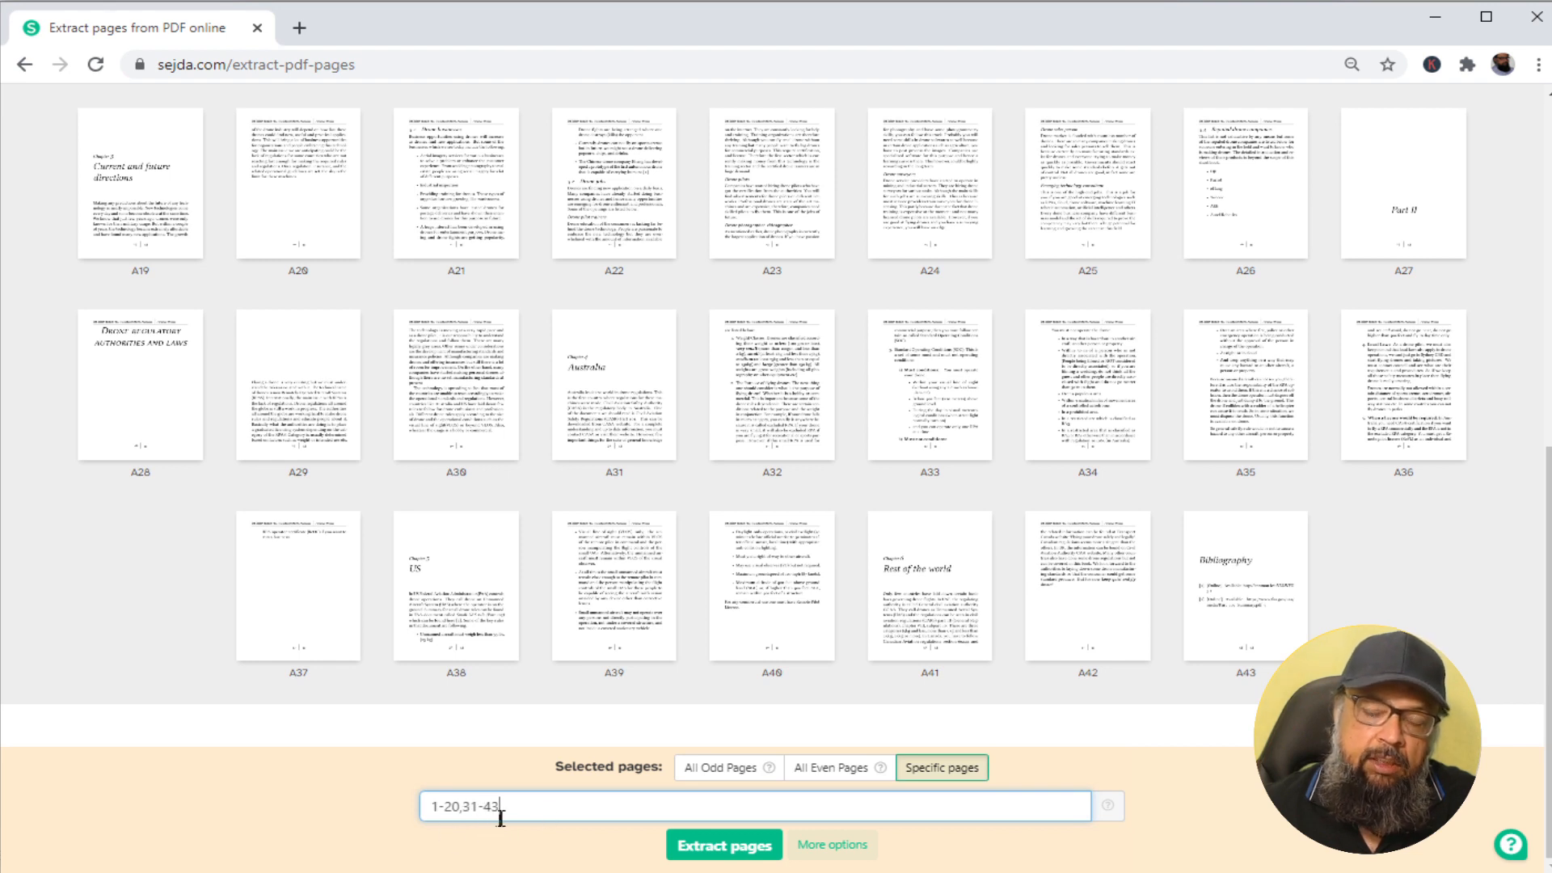
{"action": "left_click", "coordinate": [712, 845]}
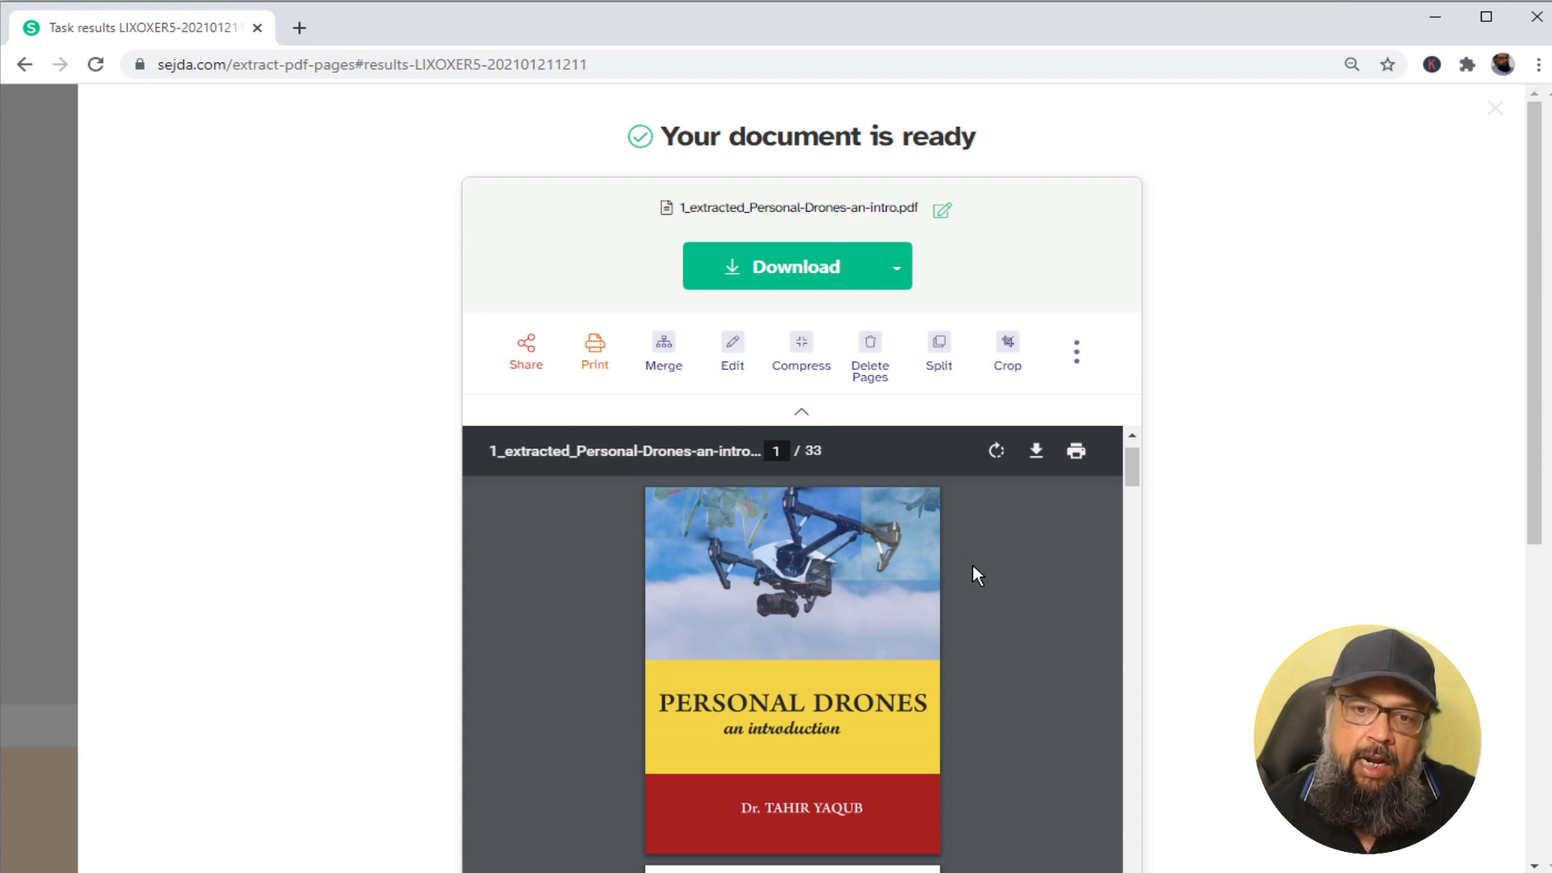
- Look through the preview of the extracted PDF to check which page follows page 20
{"action": "scroll", "coordinate": [973, 566], "scroll_direction": "down", "scroll_amount": 5}
{"action": "scroll", "coordinate": [954, 610], "scroll_direction": "down", "scroll_amount": 2}
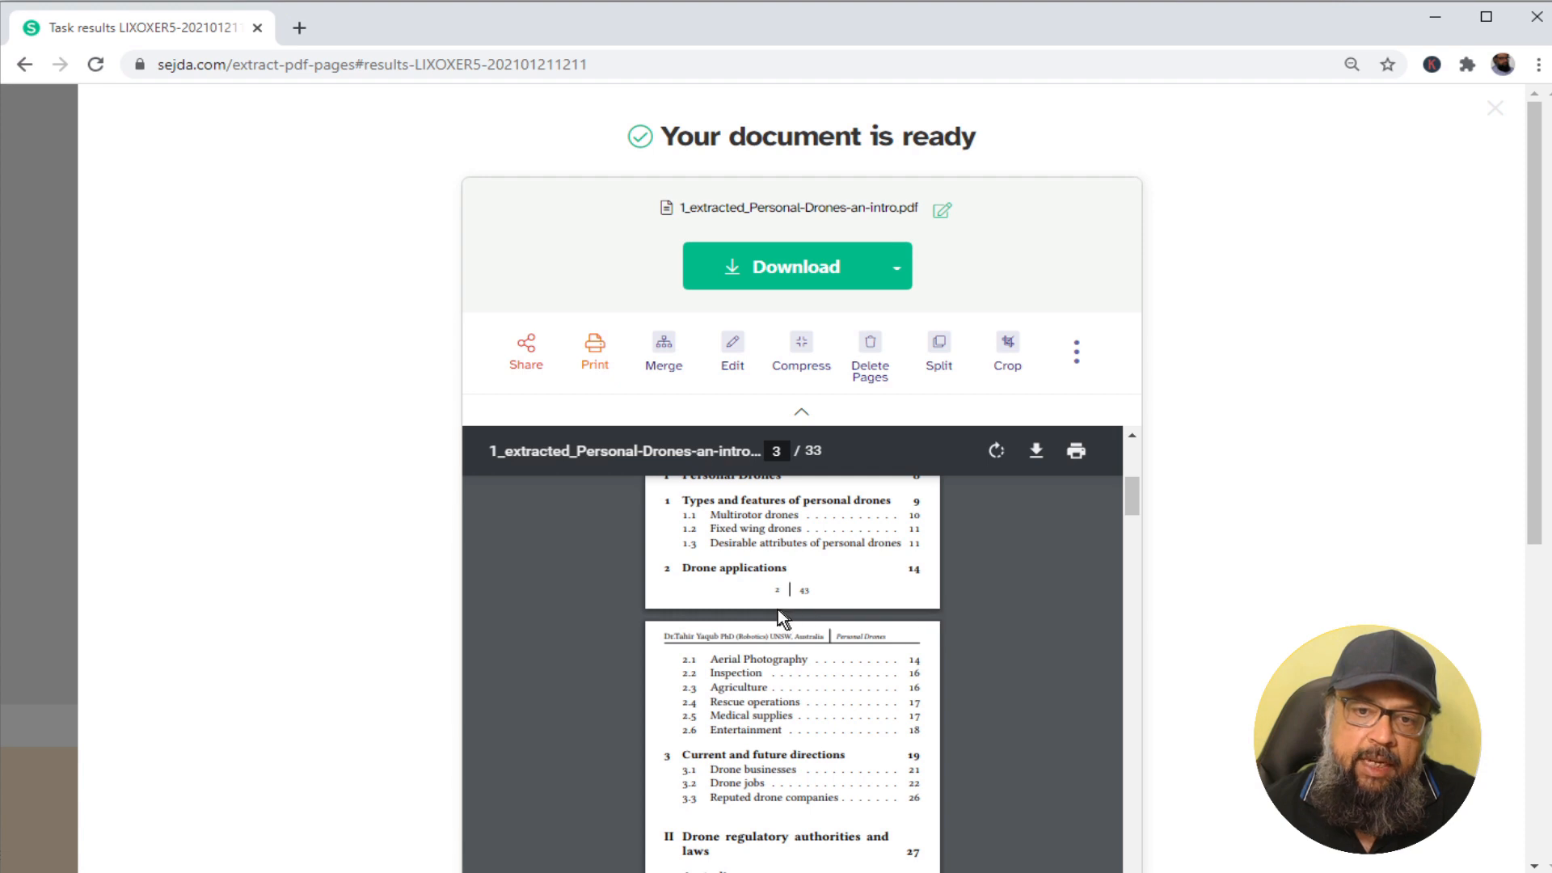
{"action": "scroll", "coordinate": [800, 615], "scroll_direction": "down", "scroll_amount": 4}
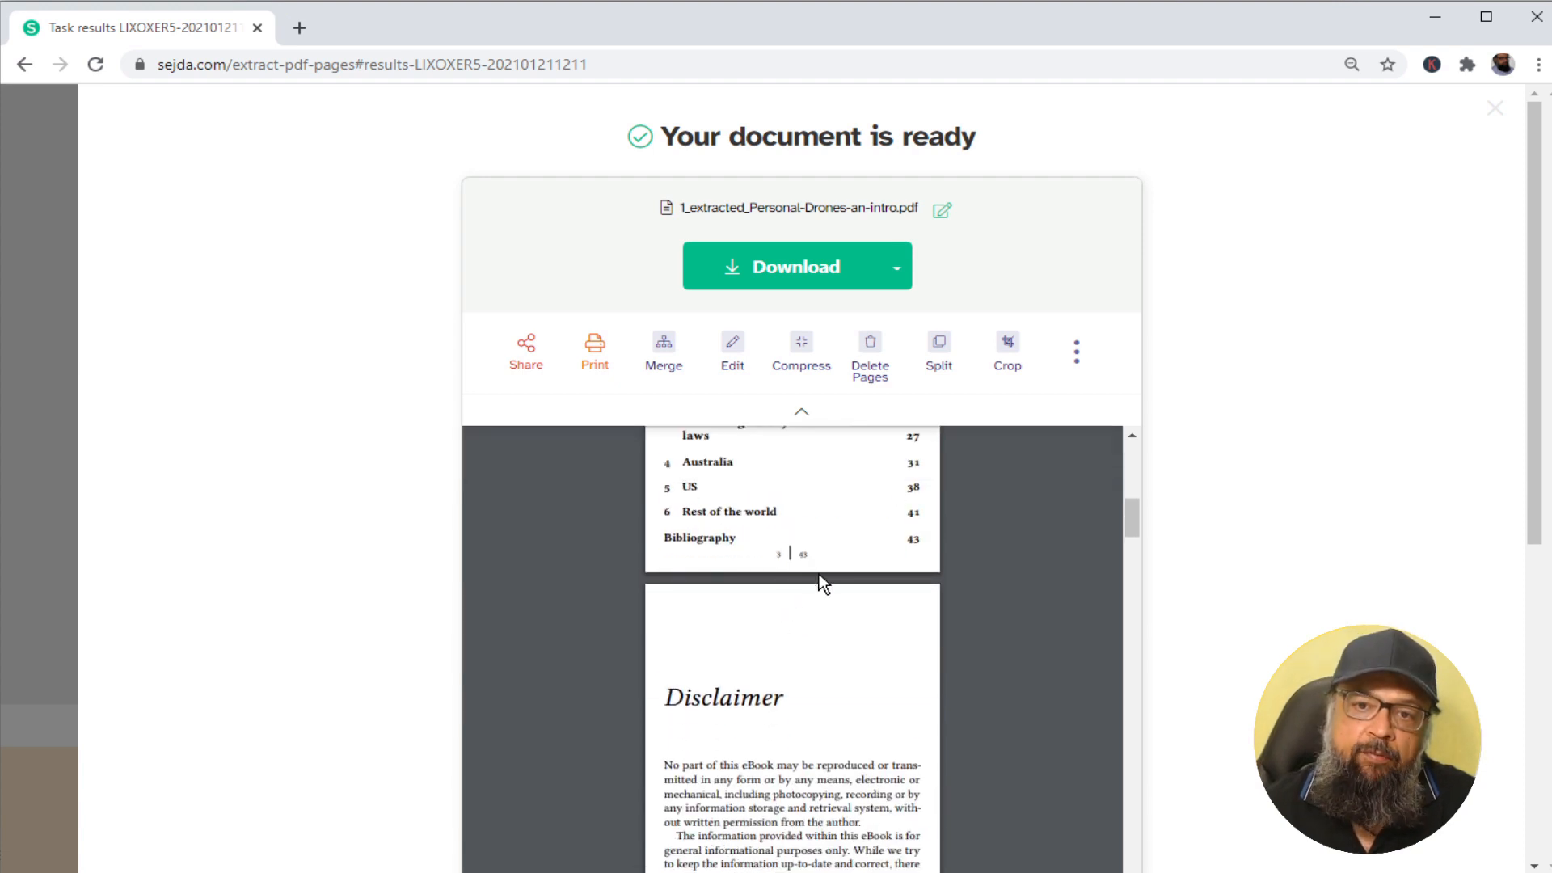
{"action": "scroll", "coordinate": [828, 586], "scroll_direction": "down", "scroll_amount": 5}
{"action": "scroll", "coordinate": [839, 591], "scroll_direction": "down", "scroll_amount": 20}
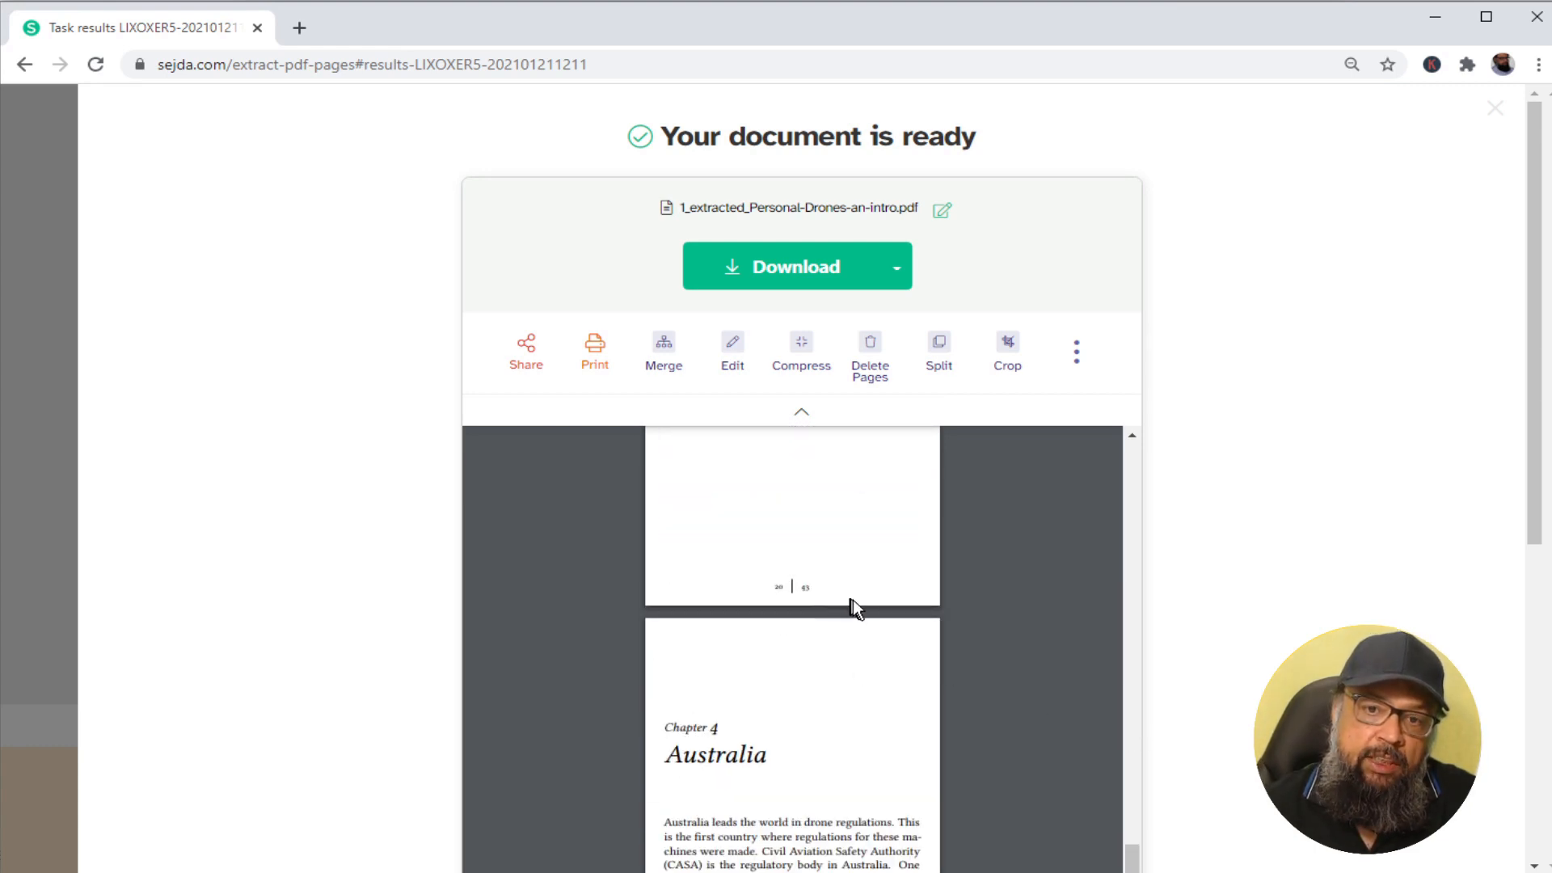
{"action": "scroll", "coordinate": [865, 611], "scroll_direction": "down", "scroll_amount": 3}
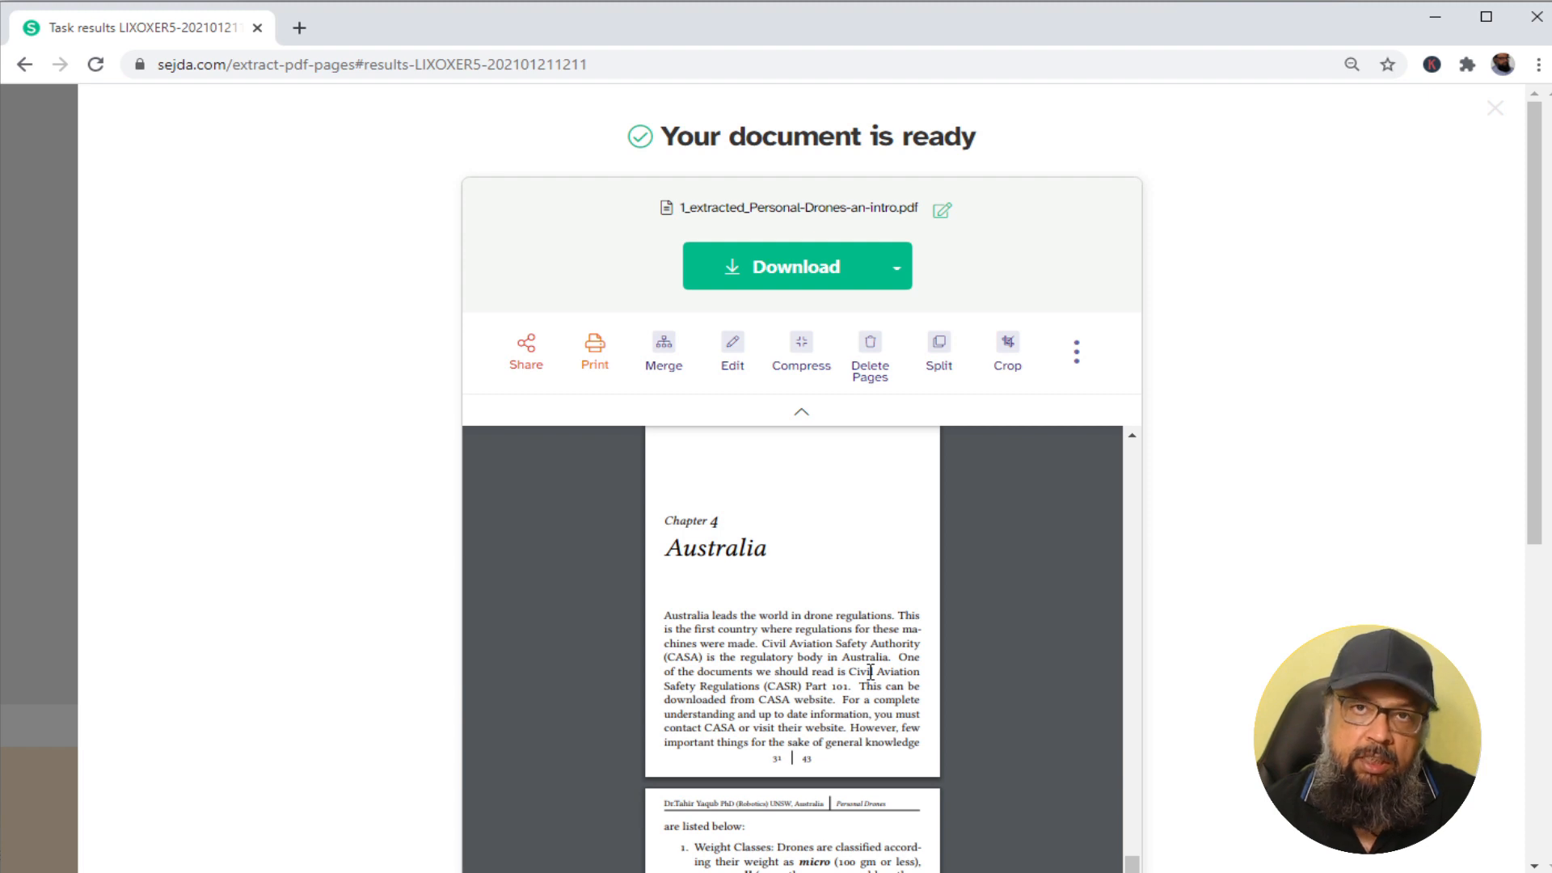
{"action": "scroll", "coordinate": [1059, 643], "scroll_direction": "down", "scroll_amount": 5}
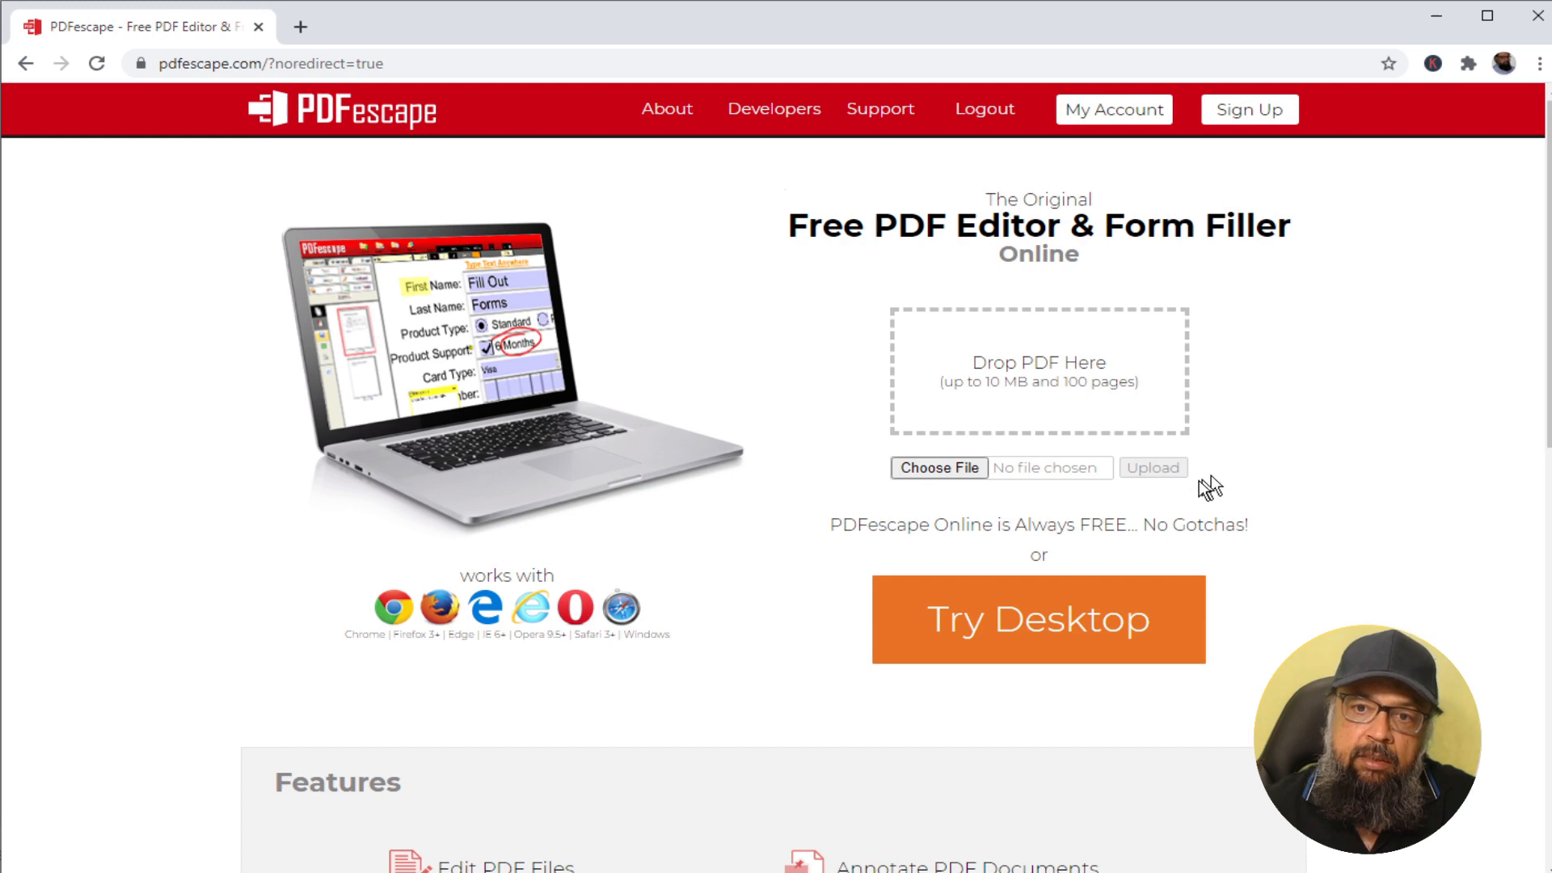
- Switch to the PDFescape website and open Personal-Drones-an-intro.pdf from the PDF-File-Editing folder in its online editor
{"action": "left_click", "coordinate": [938, 469]}
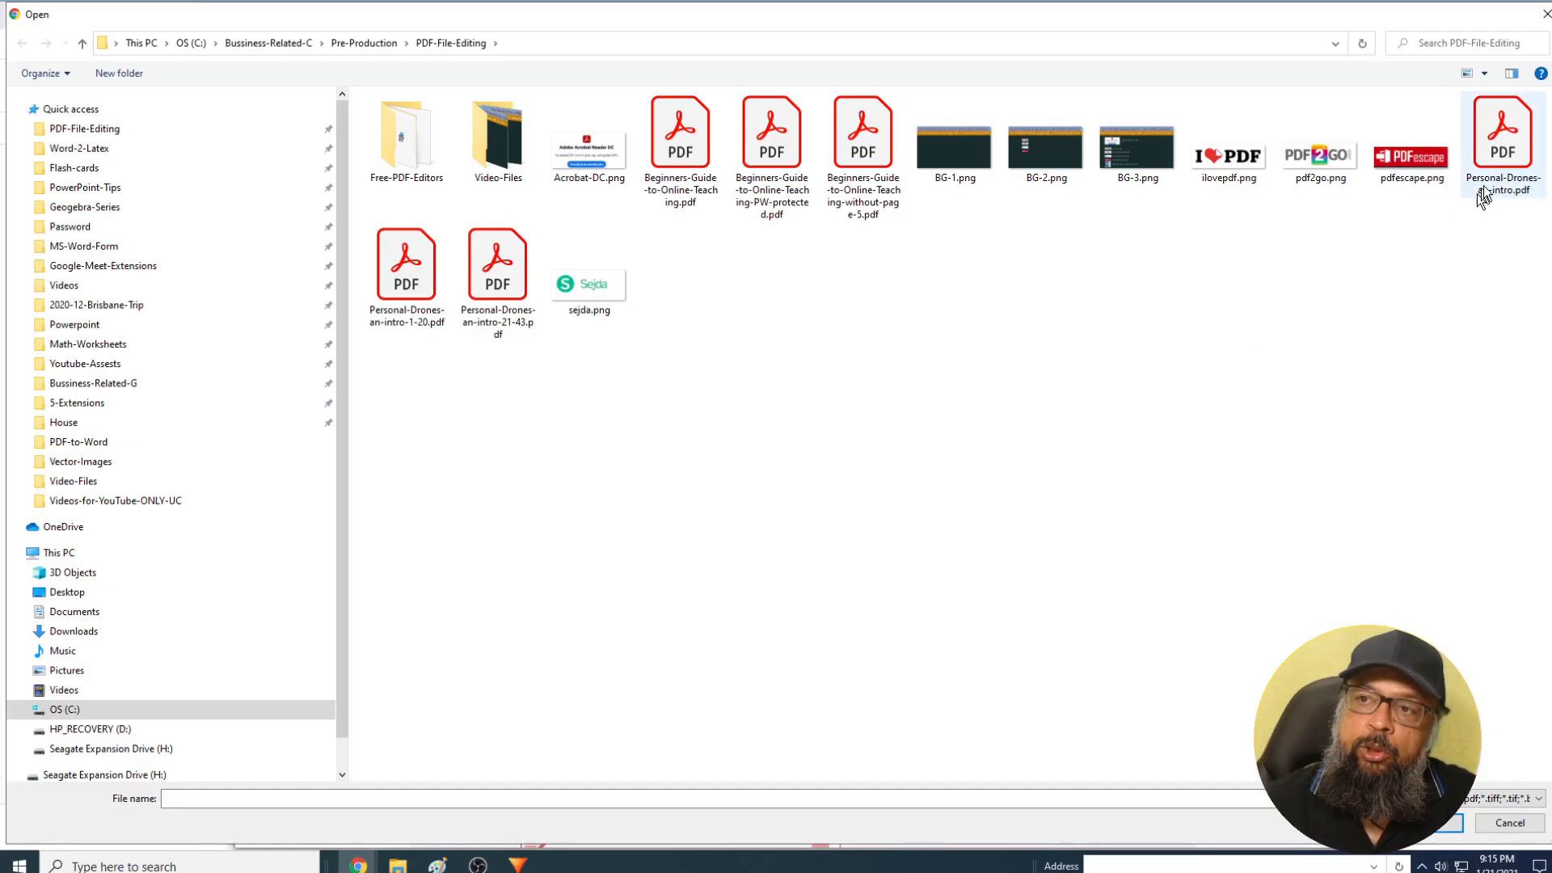
{"action": "left_click", "coordinate": [1500, 162]}
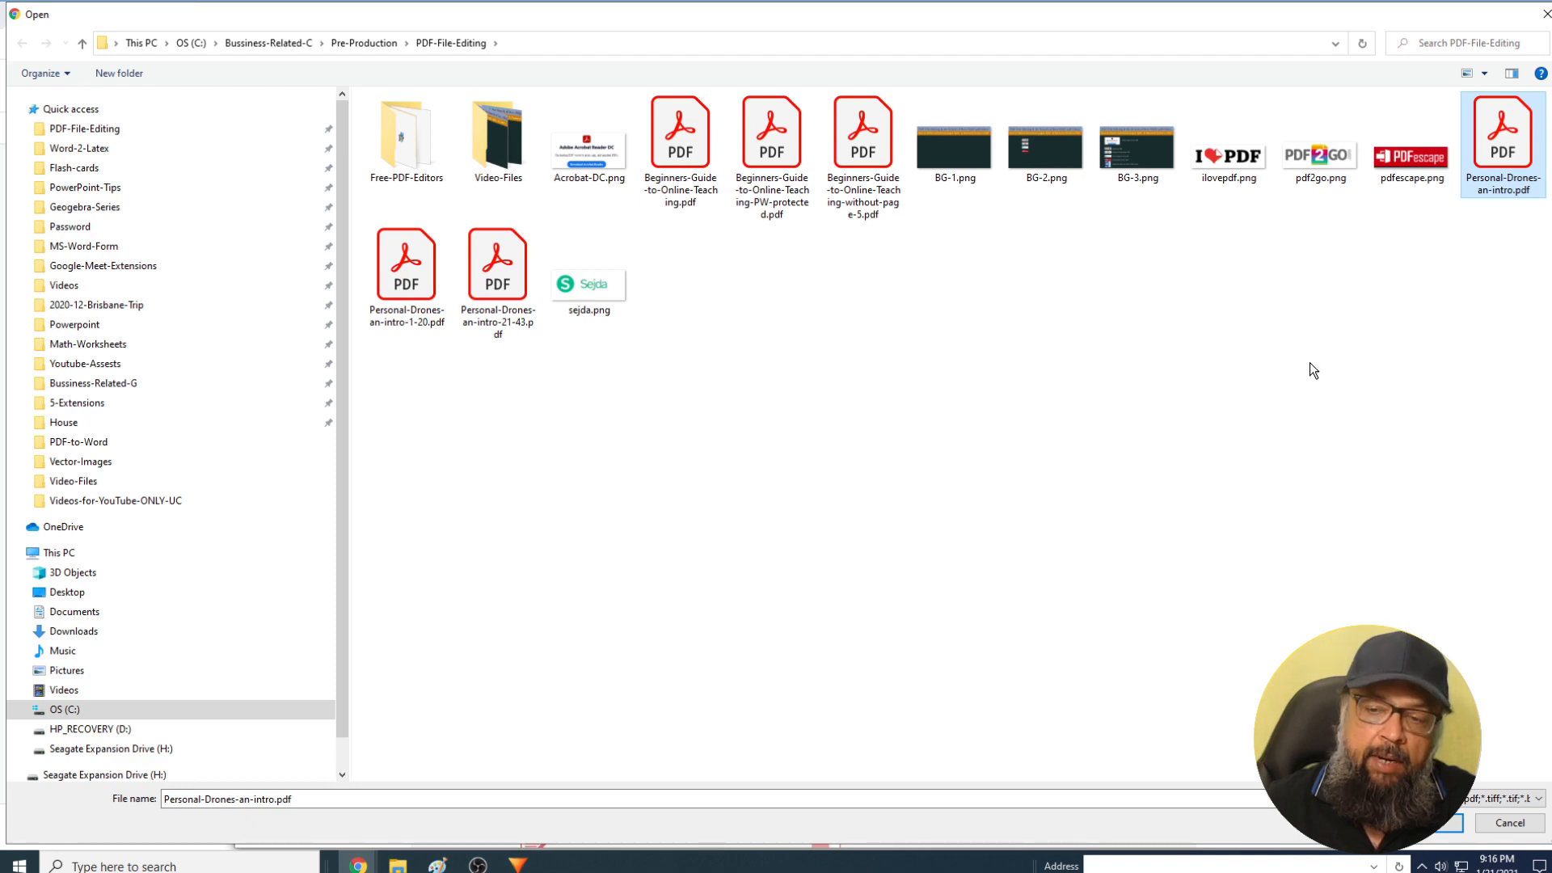
{"action": "left_click", "coordinate": [1443, 824]}
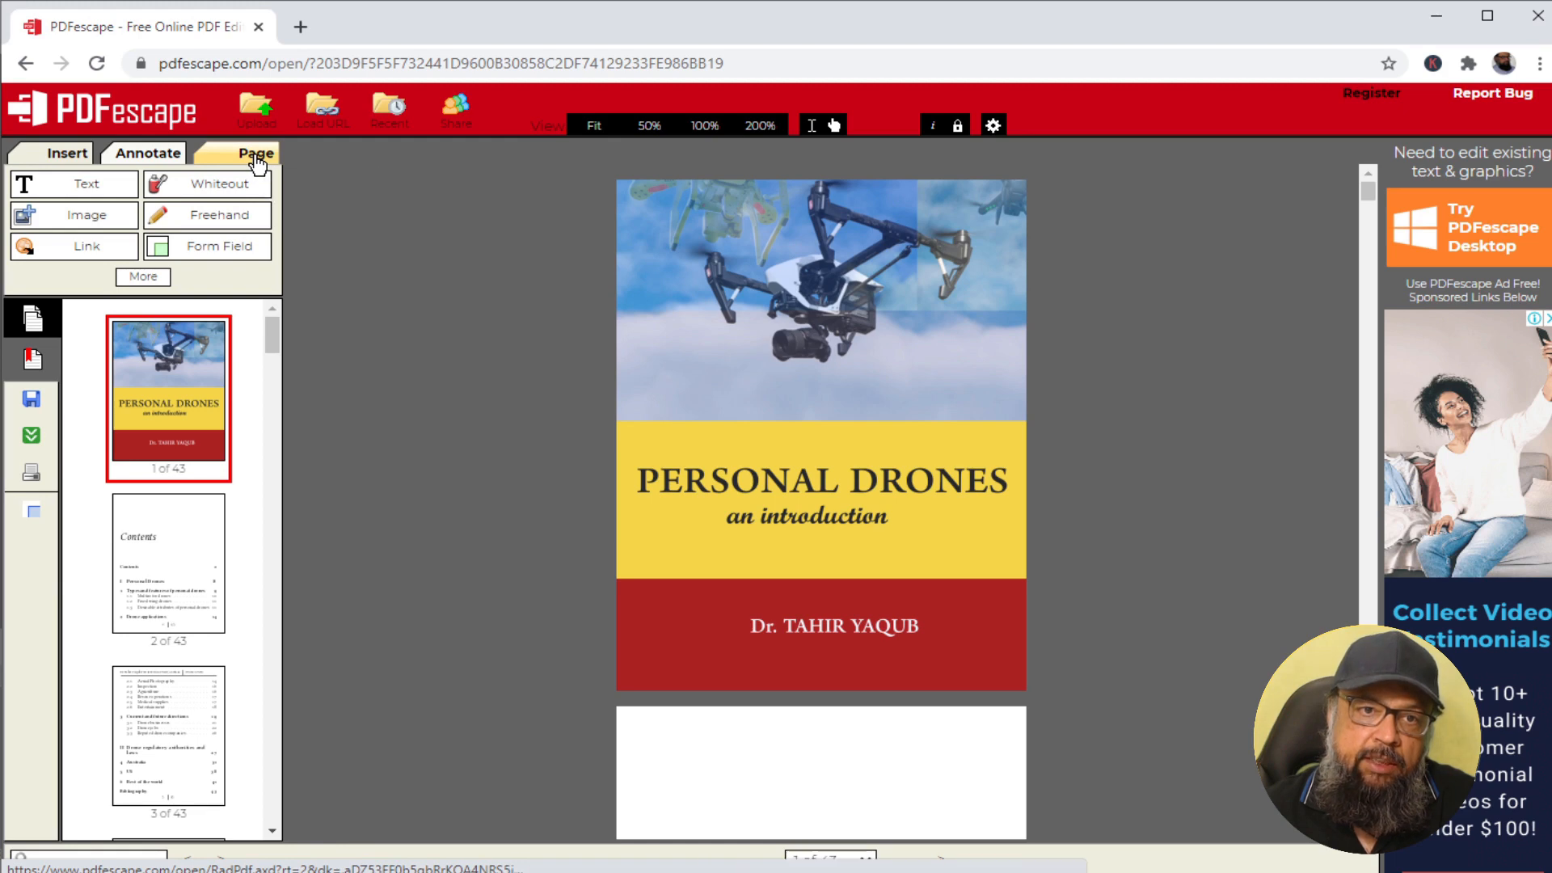
- Delete page 7 from the drone document and check the pages around the removed one
{"action": "left_click", "coordinate": [204, 520]}
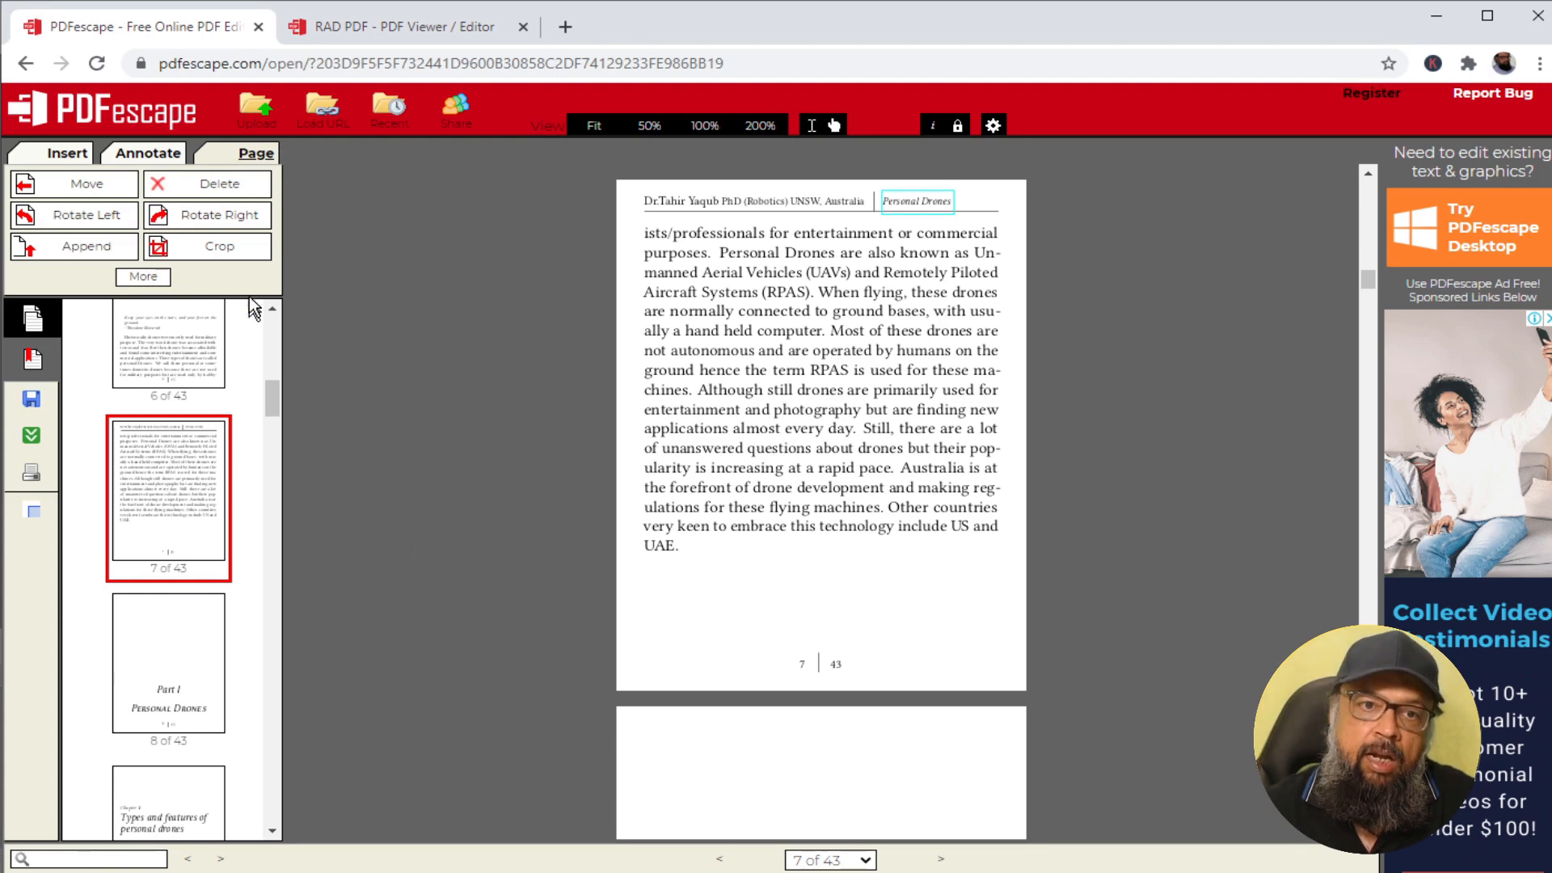
{"action": "left_click", "coordinate": [215, 186]}
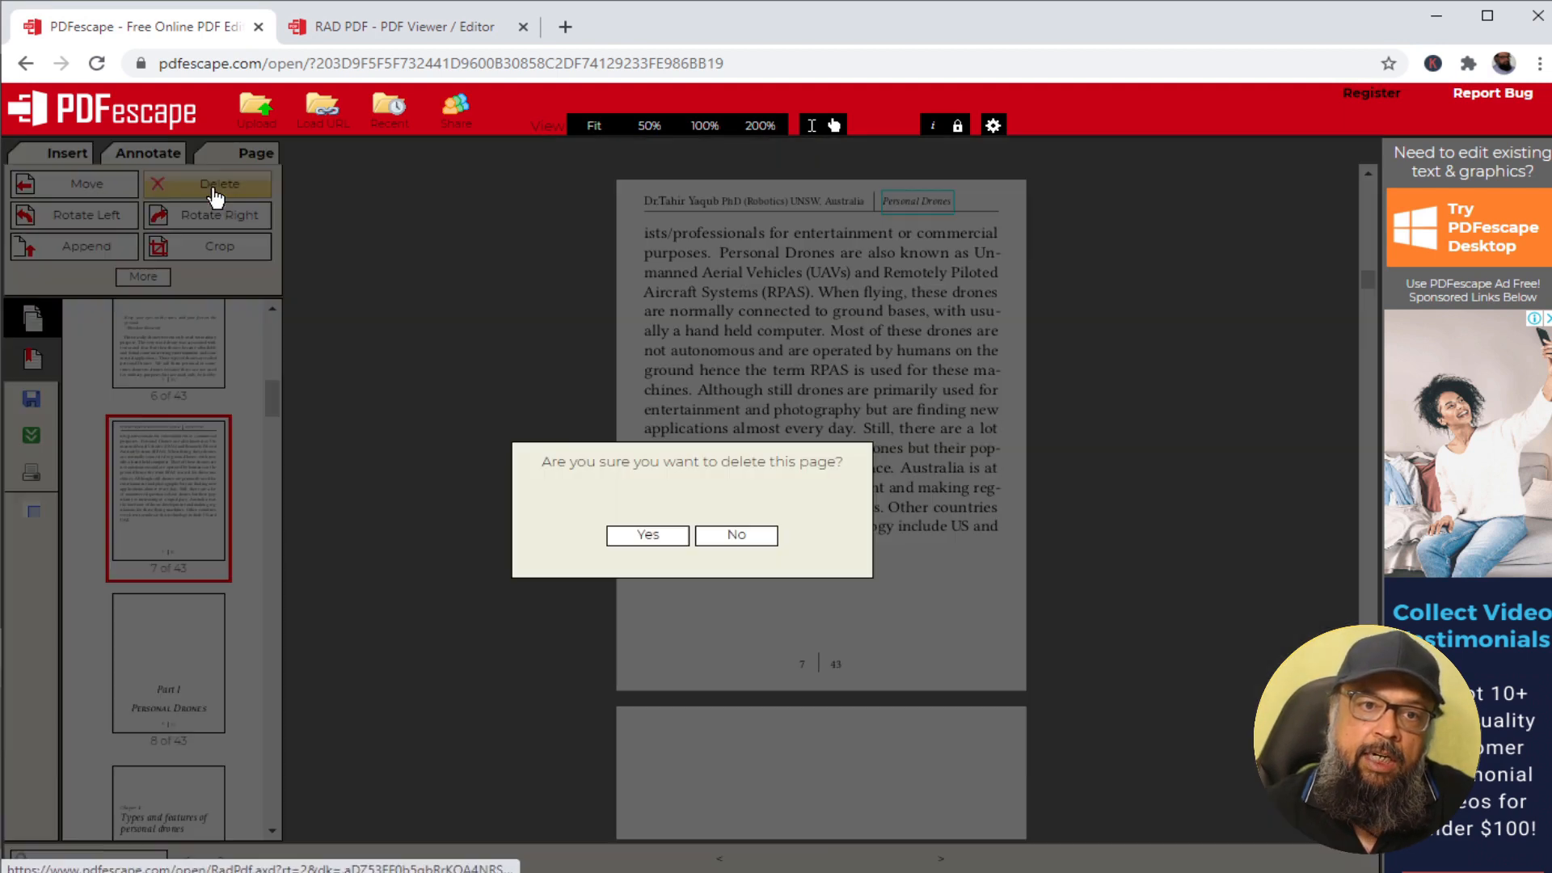
{"action": "left_click", "coordinate": [647, 537]}
{"action": "scroll", "coordinate": [602, 513], "scroll_direction": "up", "scroll_amount": 5}
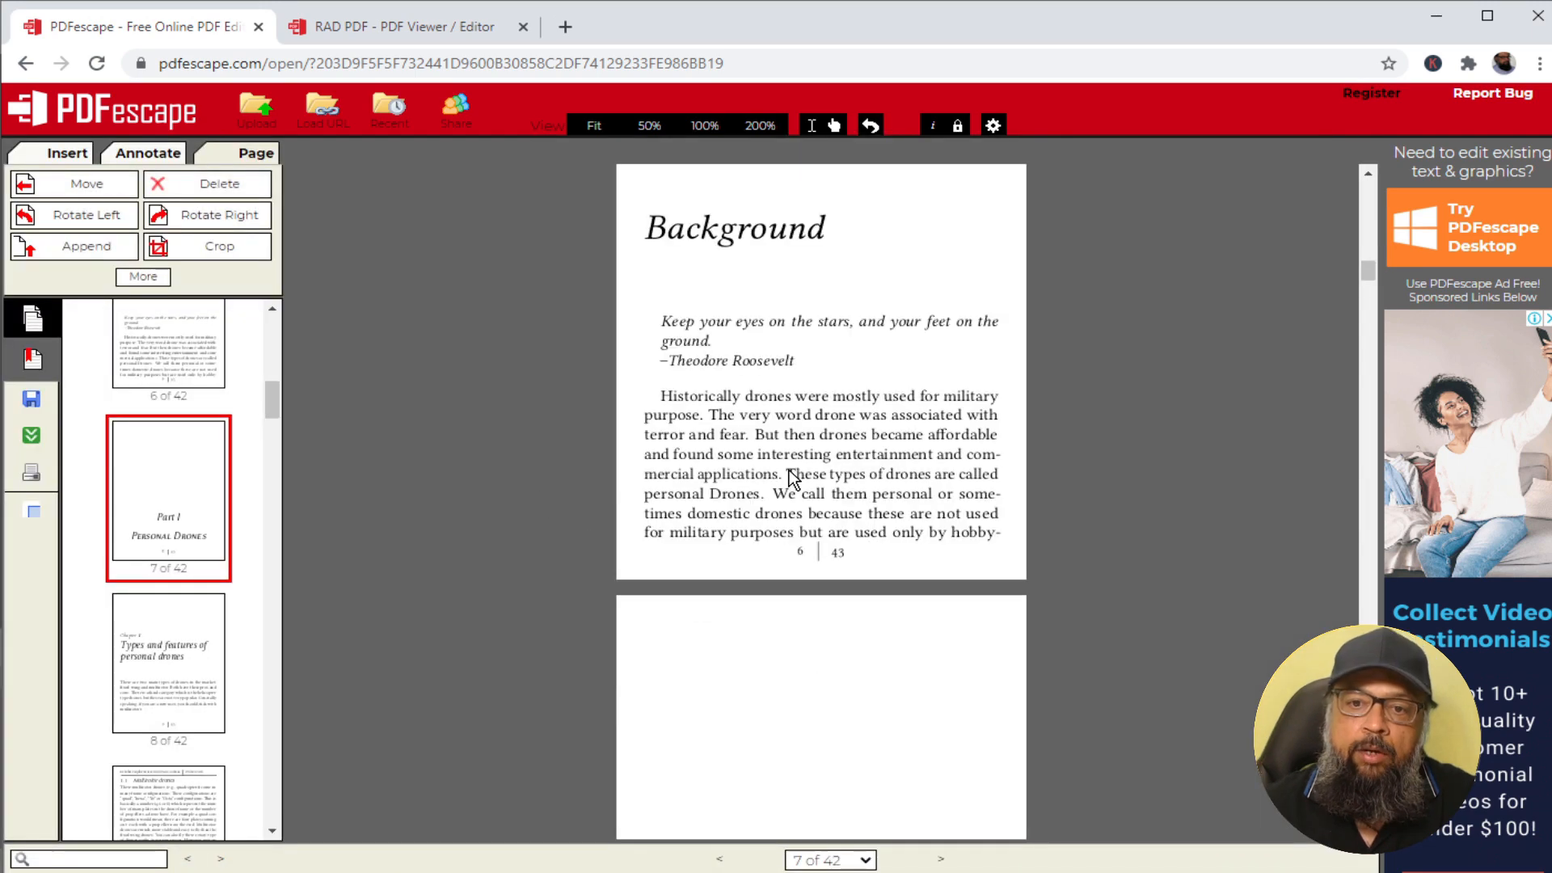
{"action": "scroll", "coordinate": [789, 471], "scroll_direction": "down", "scroll_amount": 1}
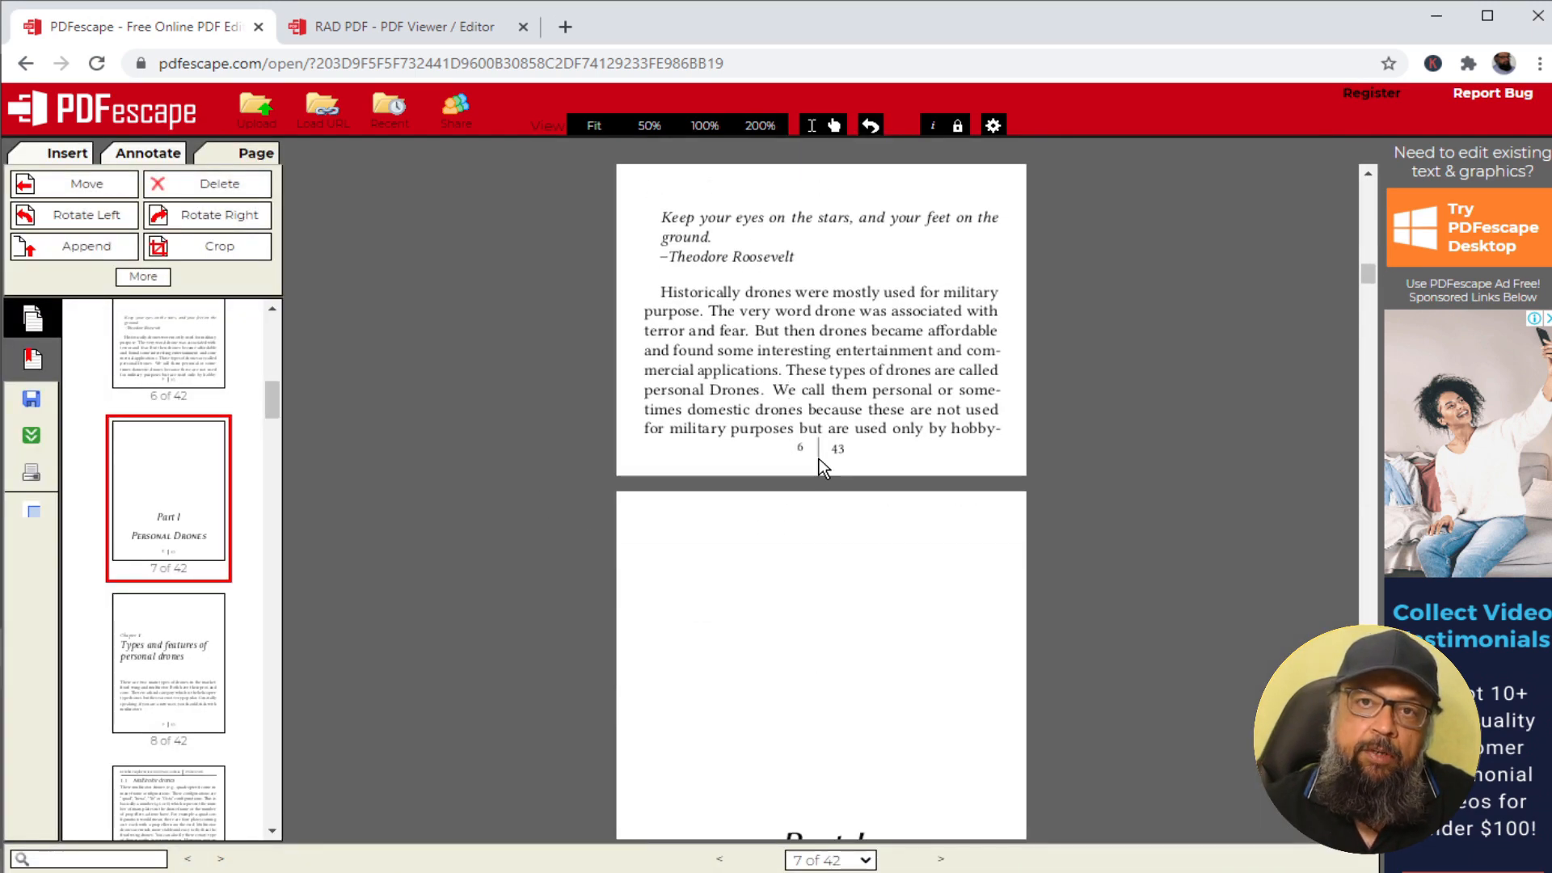
{"action": "scroll", "coordinate": [876, 499], "scroll_direction": "down", "scroll_amount": 3}
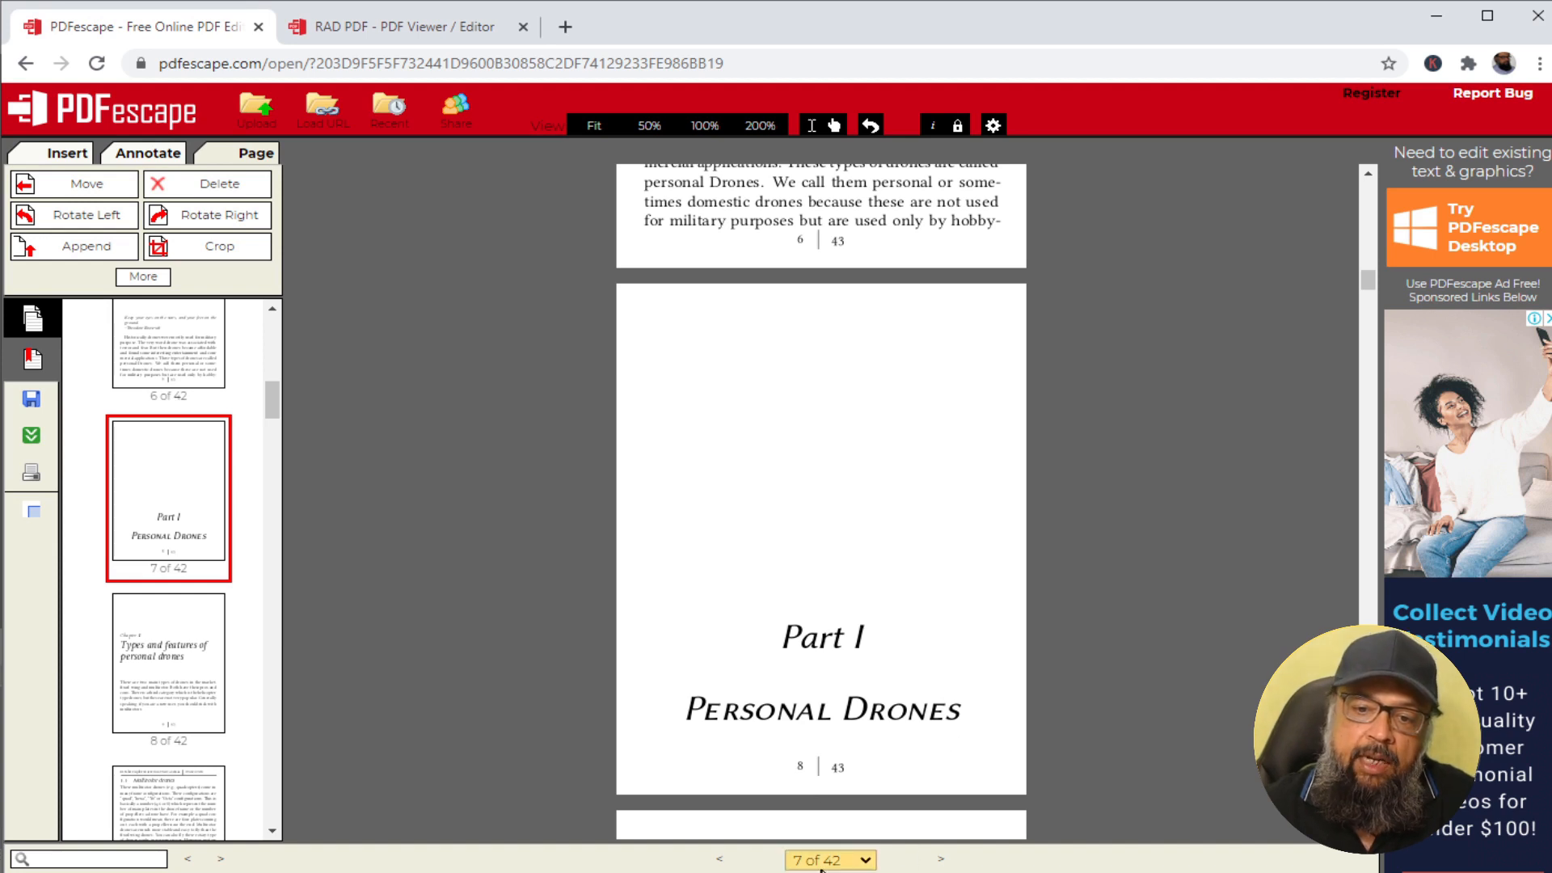
{"action": "scroll", "coordinate": [459, 440], "scroll_direction": "down", "scroll_amount": 1}
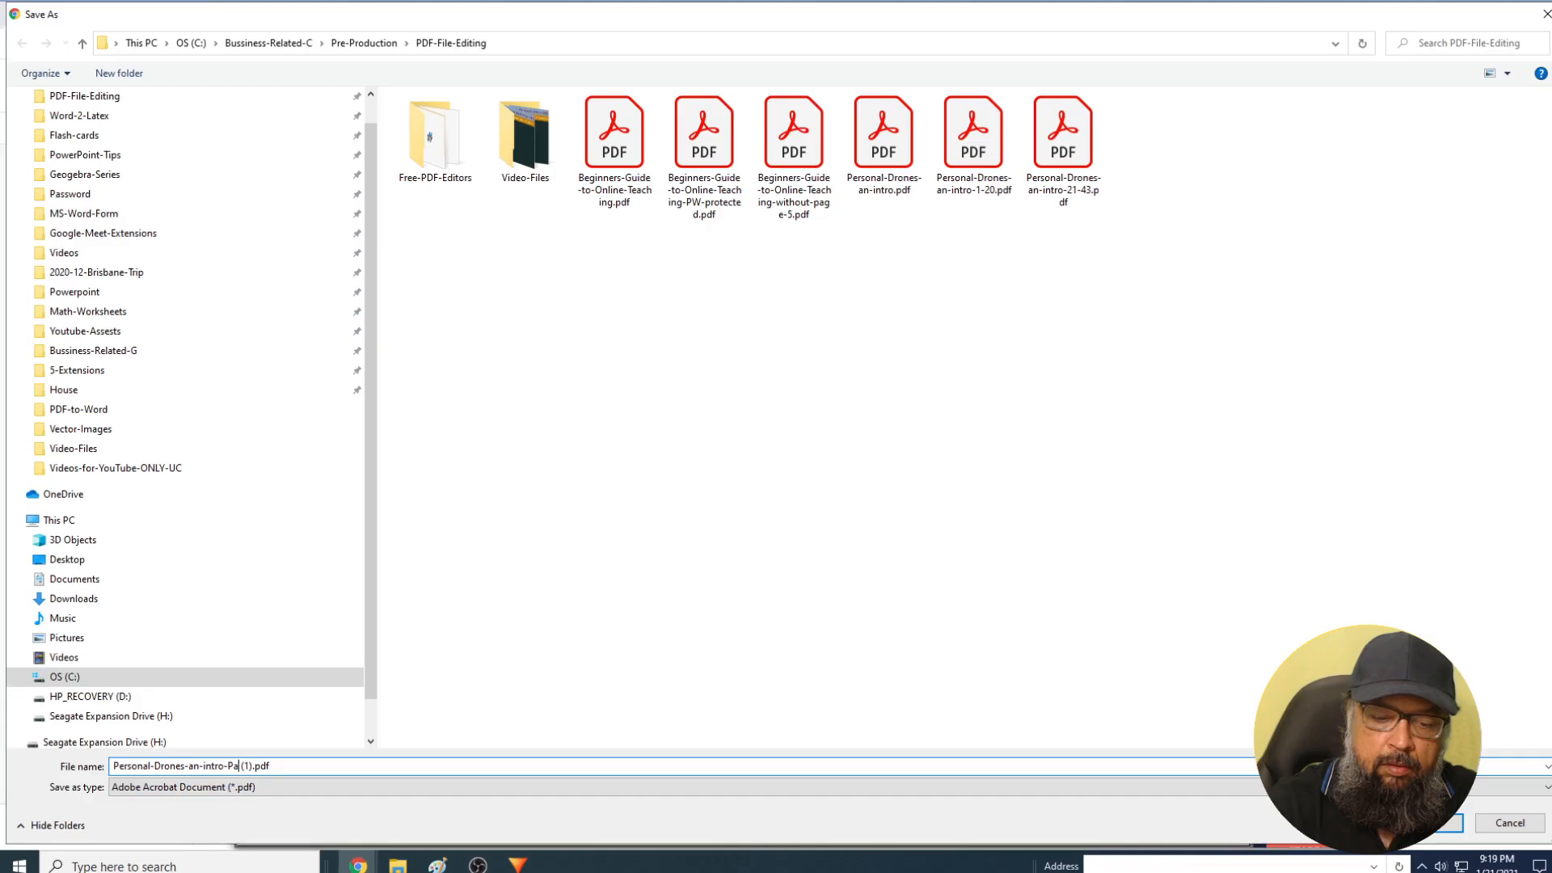
- Save the edited PDF as Personal-Drones-an-intro-Page-7-Removed.pdf in the PDF-File-Editing folder
{"action": "type", "text": "ge-"}
{"action": "key", "text": "Delete"}
{"action": "key", "text": "Delete"}
{"action": "key", "text": "Delete"}
{"action": "key", "text": "Delete"}
{"action": "type", "text": "7-Removed"}
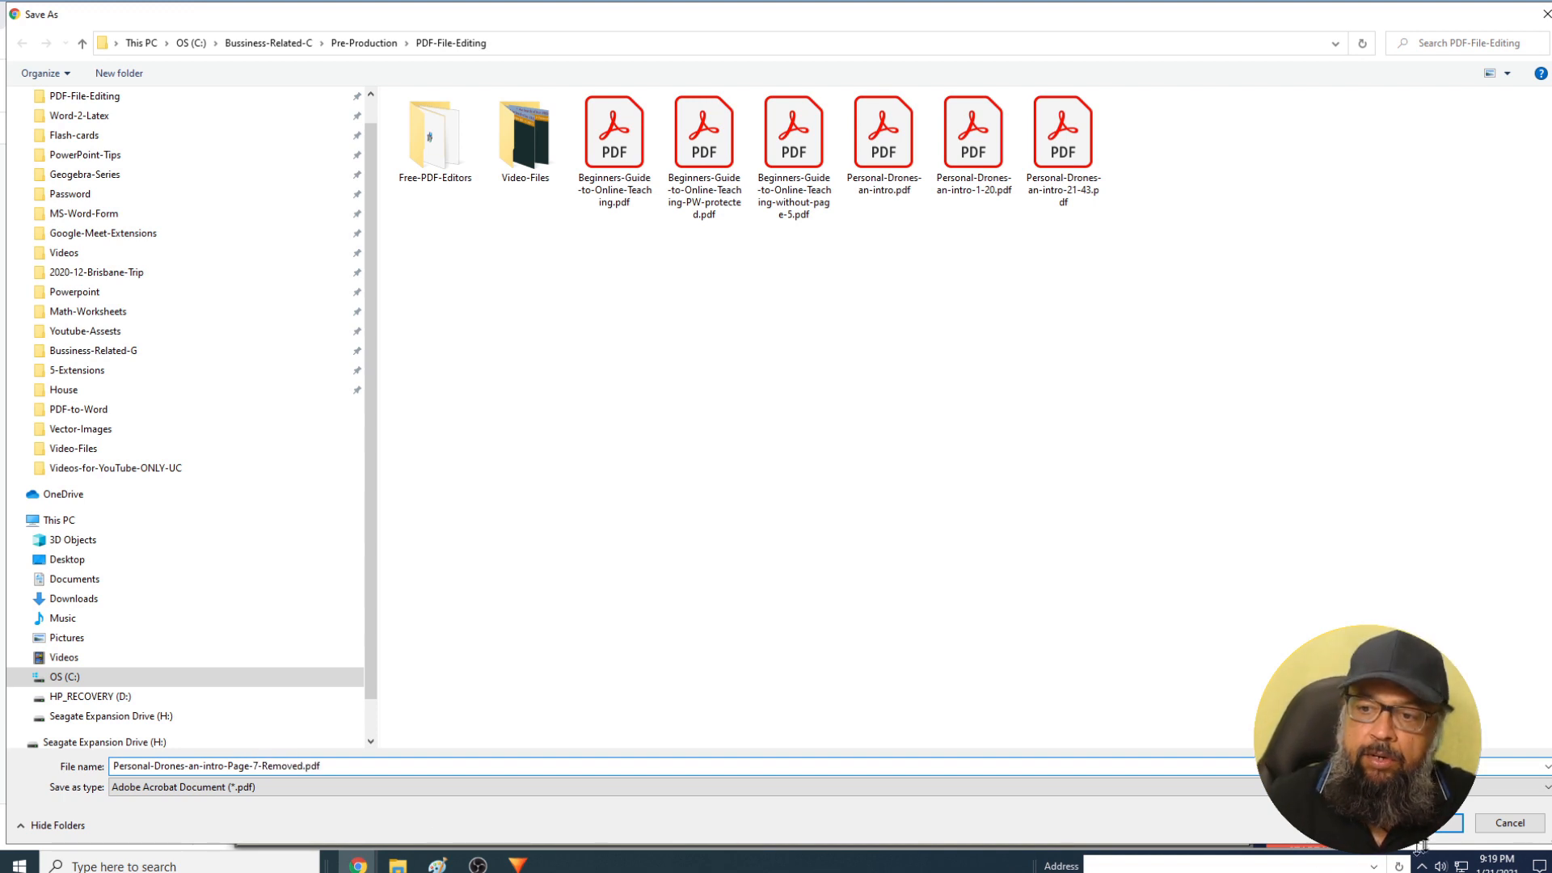
{"action": "key", "text": "Return"}
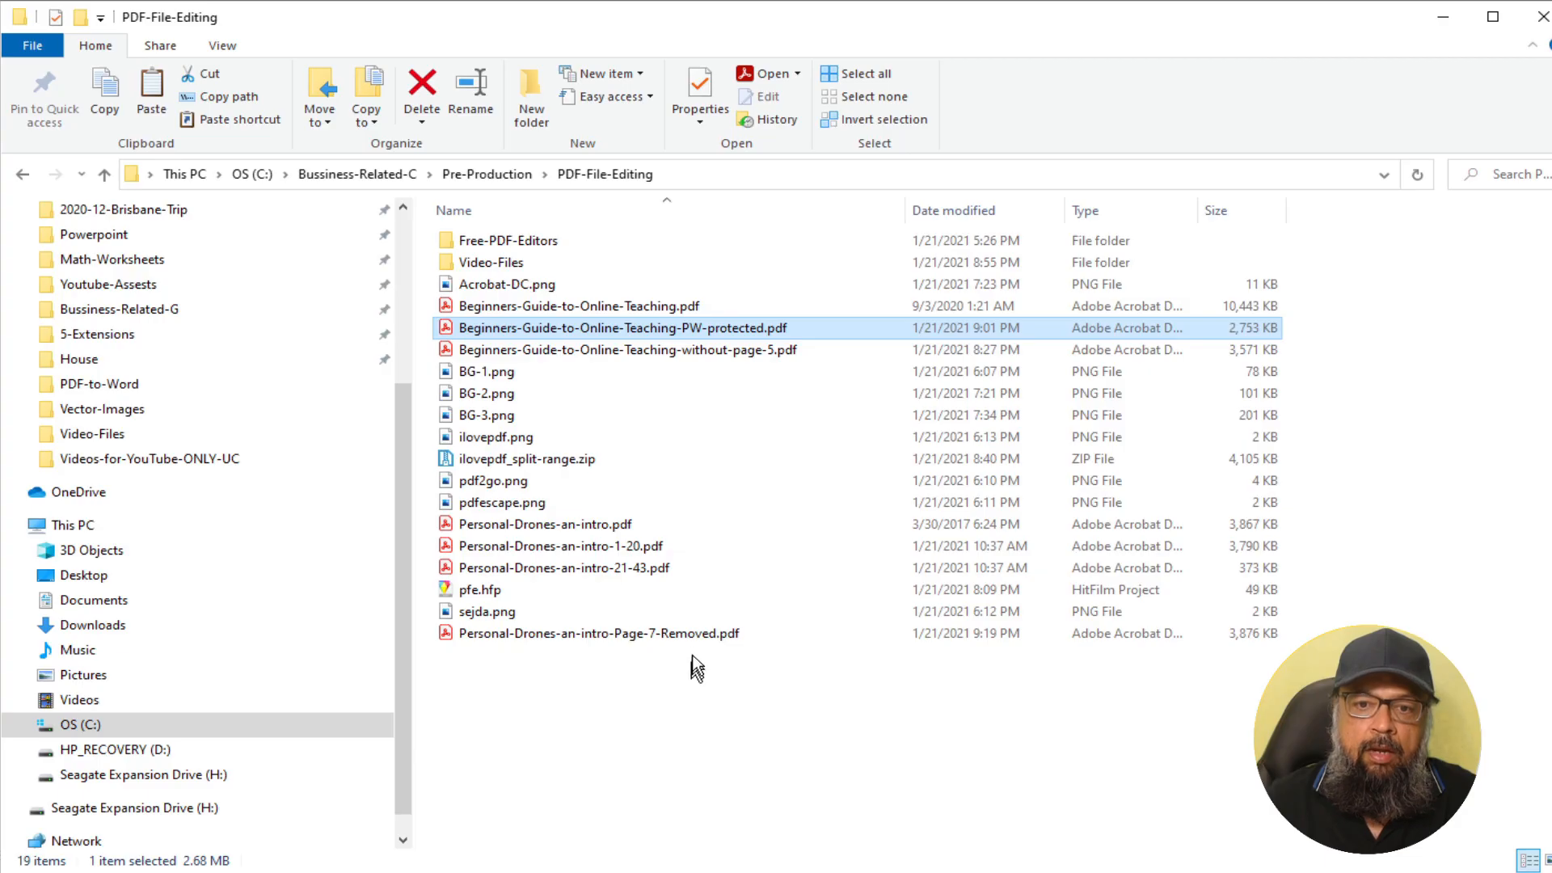
- Open Personal-Drones-an-intro-Page-7-Removed.pdf in Adobe Acrobat Reader and check the pages around the deleted page 7
{"action": "double_click", "coordinate": [689, 639]}
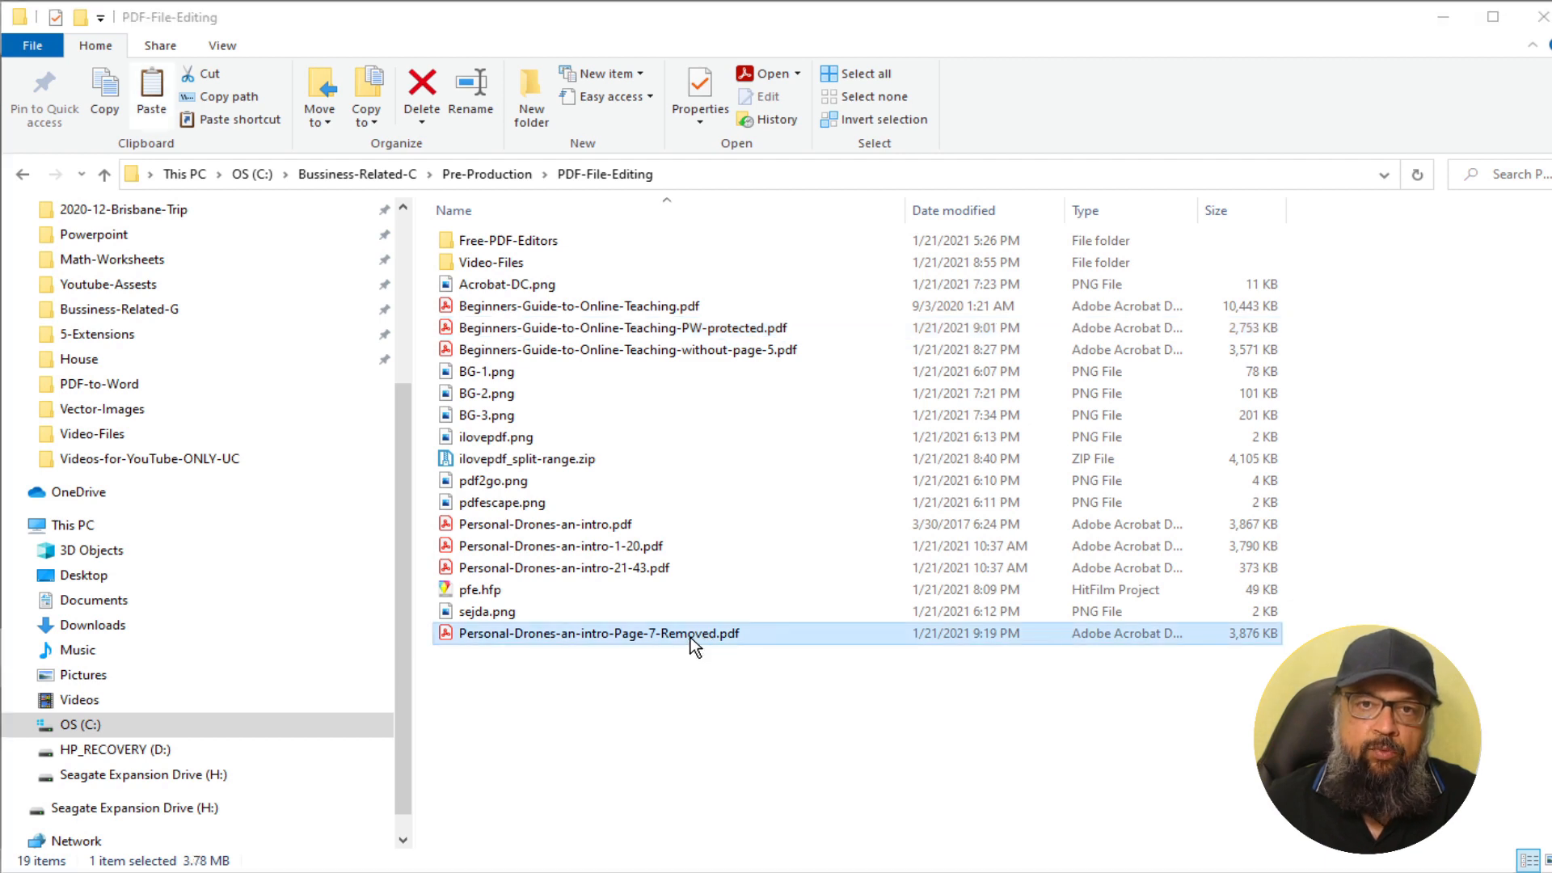
{"action": "scroll", "coordinate": [1203, 304], "scroll_direction": "down", "scroll_amount": 3}
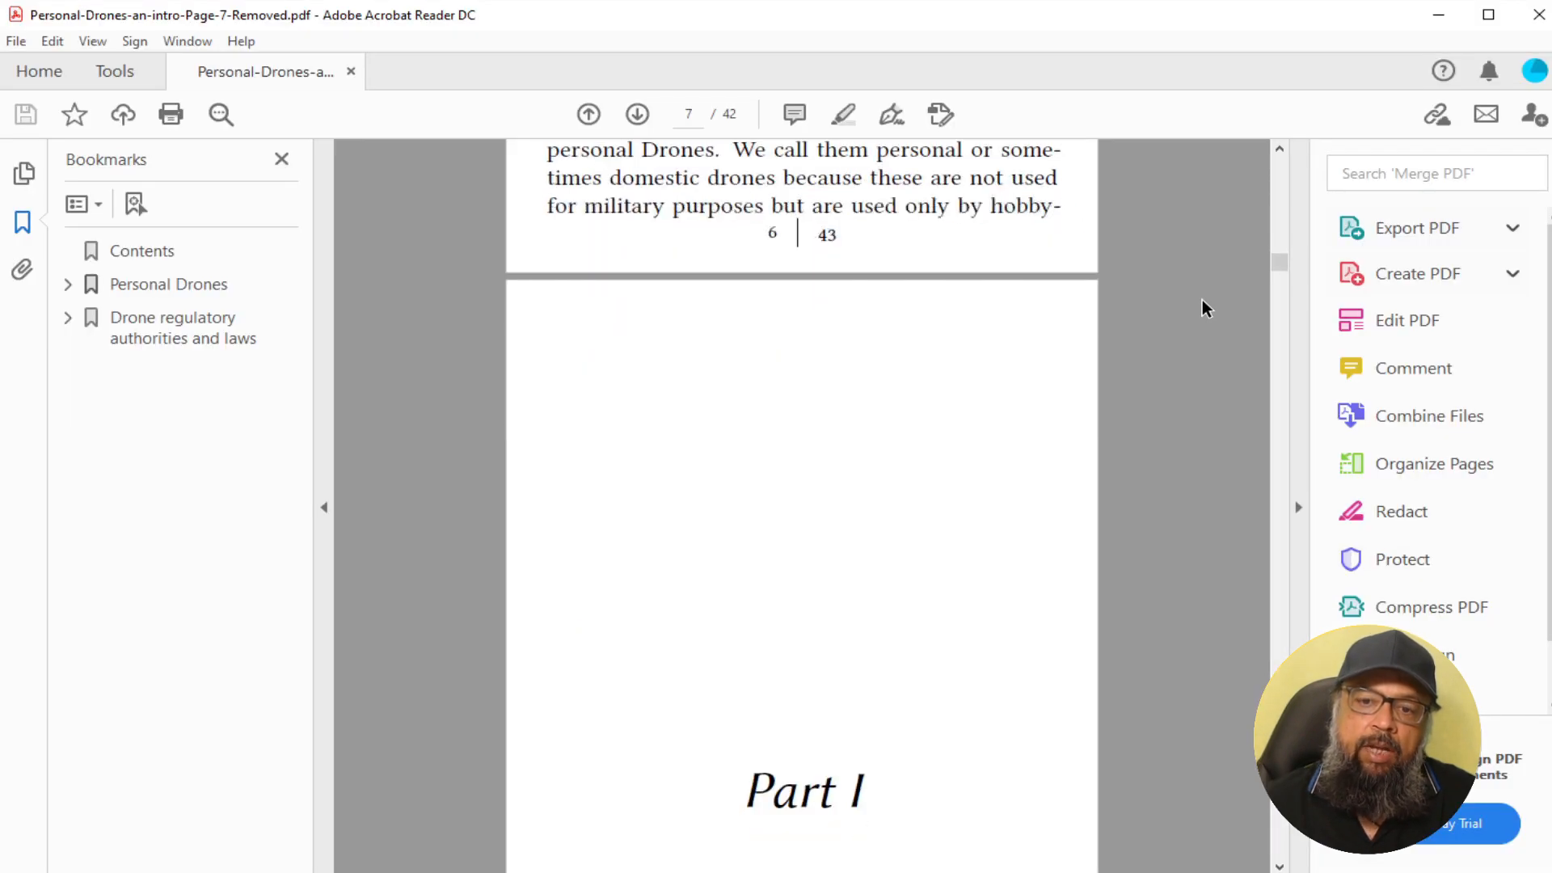
{"action": "scroll", "coordinate": [1202, 300], "scroll_direction": "down", "scroll_amount": 3}
{"action": "scroll", "coordinate": [1201, 308], "scroll_direction": "down", "scroll_amount": 1}
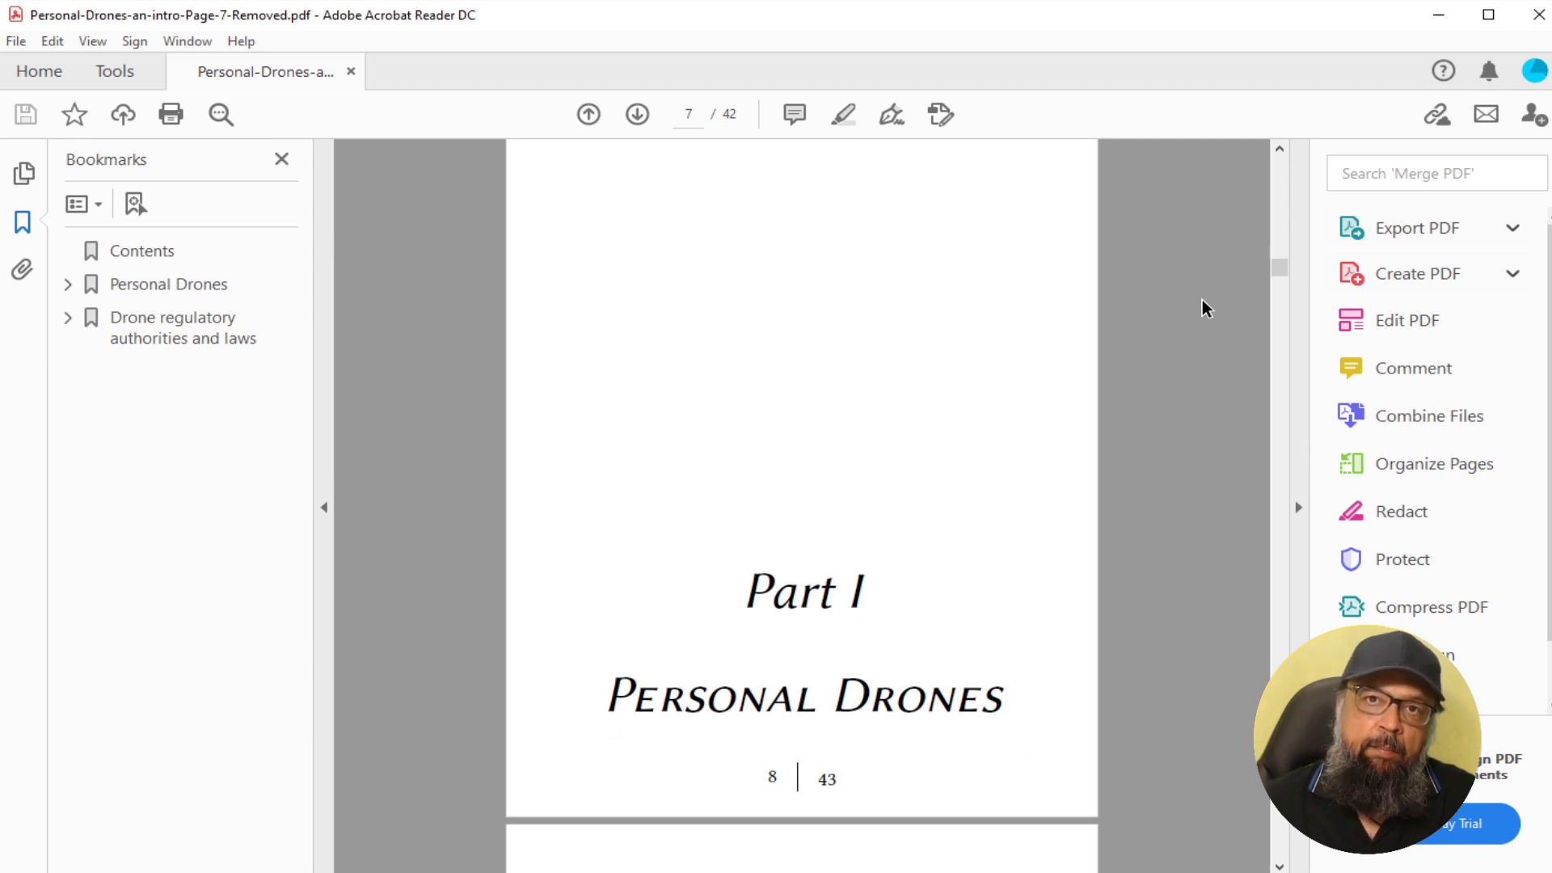
{"action": "scroll", "coordinate": [1202, 305], "scroll_direction": "up", "scroll_amount": 5}
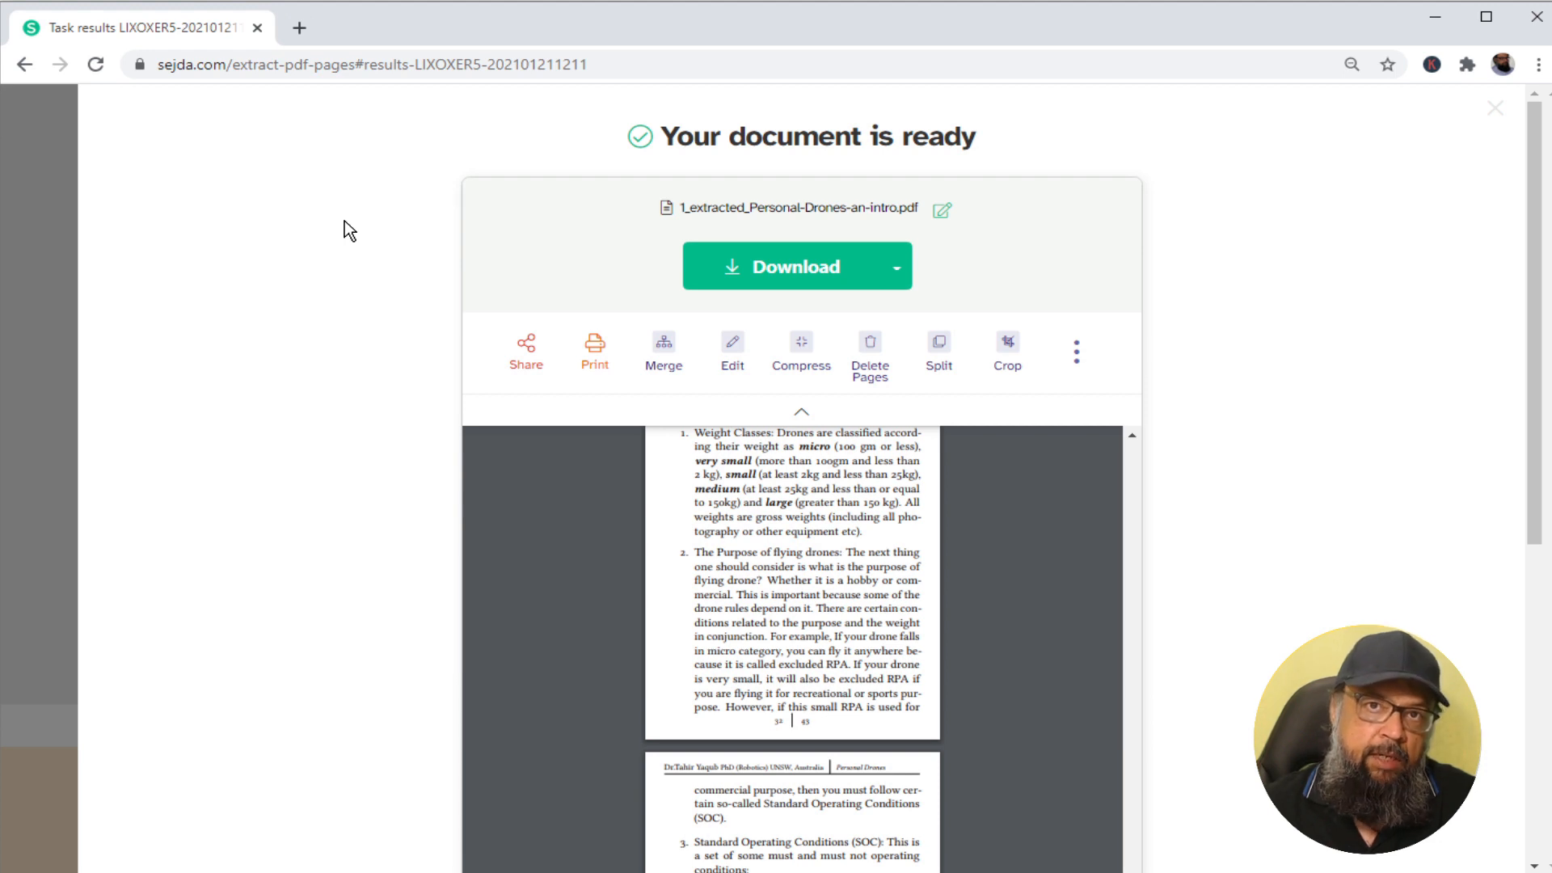
- Switch back to the Sejda website, leave the extraction results, and open its Online PDF editor page
{"action": "key", "text": "alt+Left"}
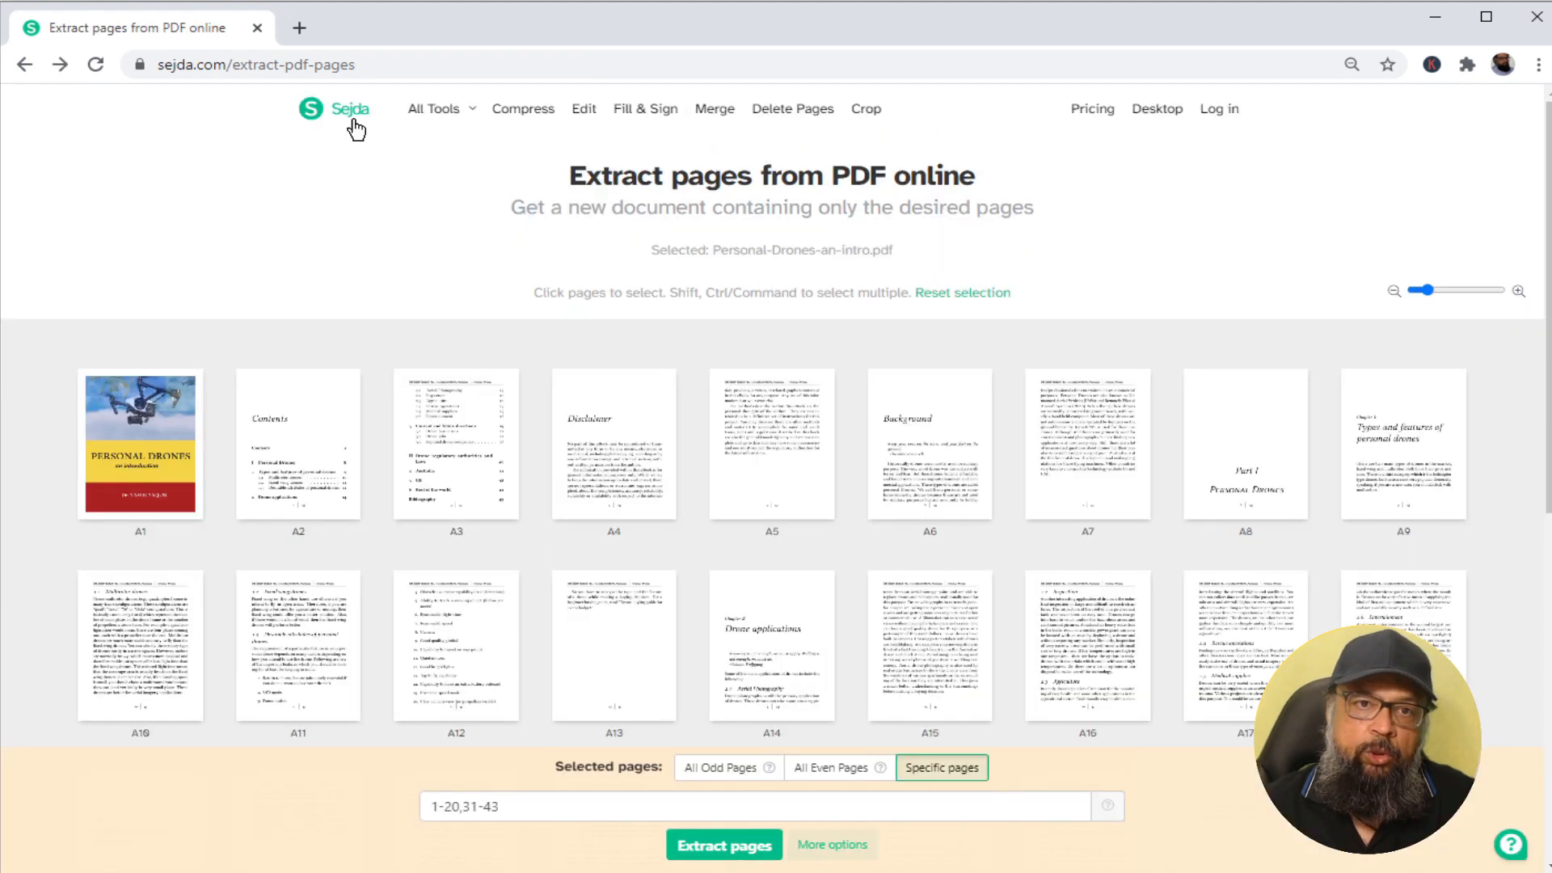
{"action": "left_click", "coordinate": [352, 121]}
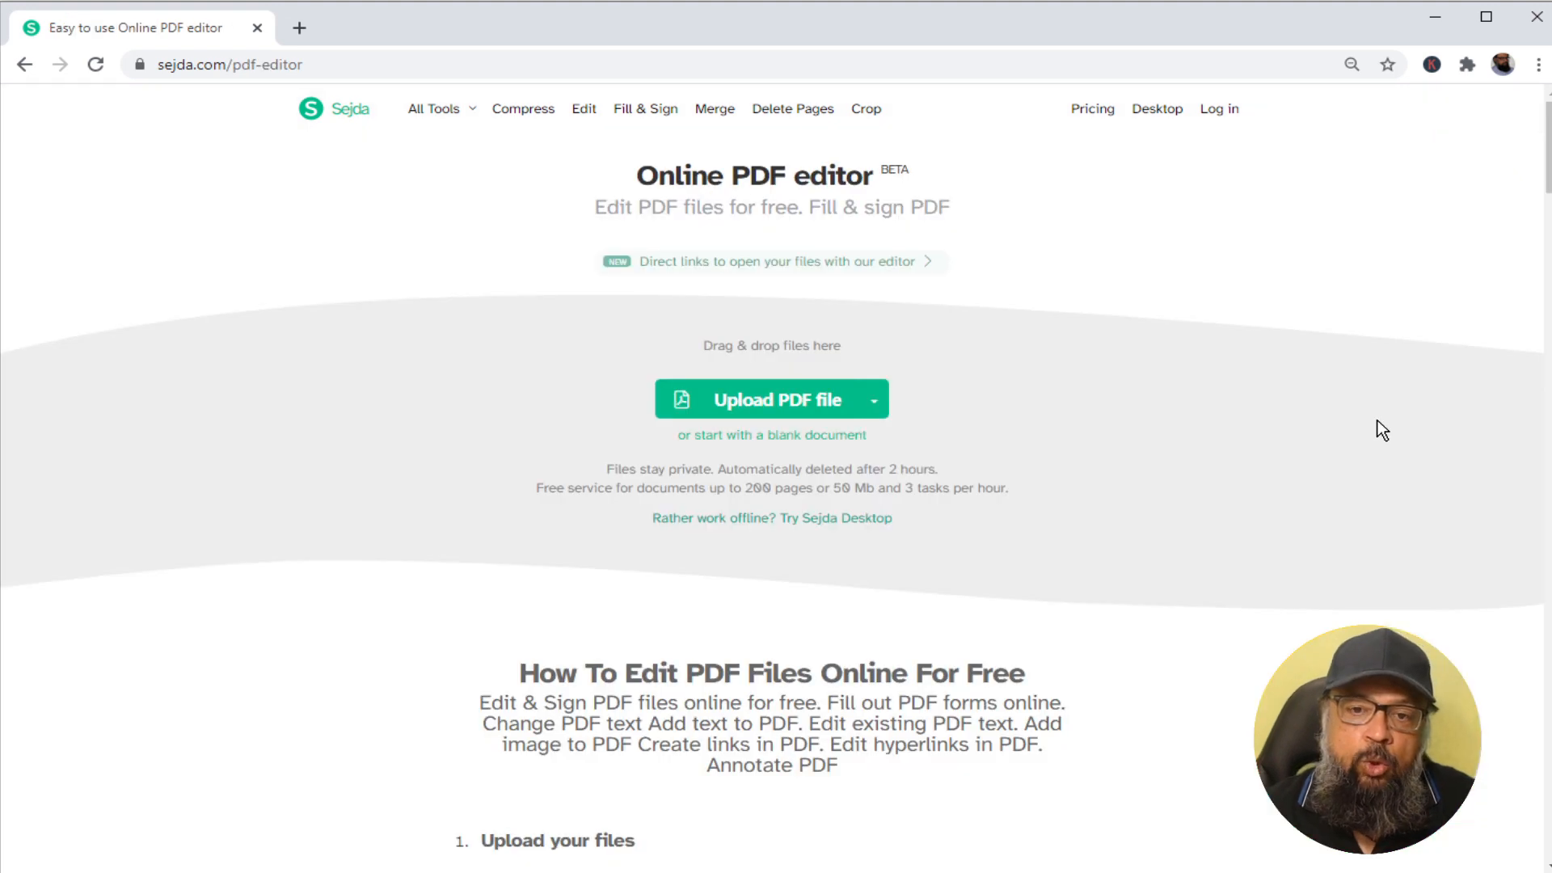
{"action": "scroll", "coordinate": [809, 421], "scroll_direction": "down", "scroll_amount": 2}
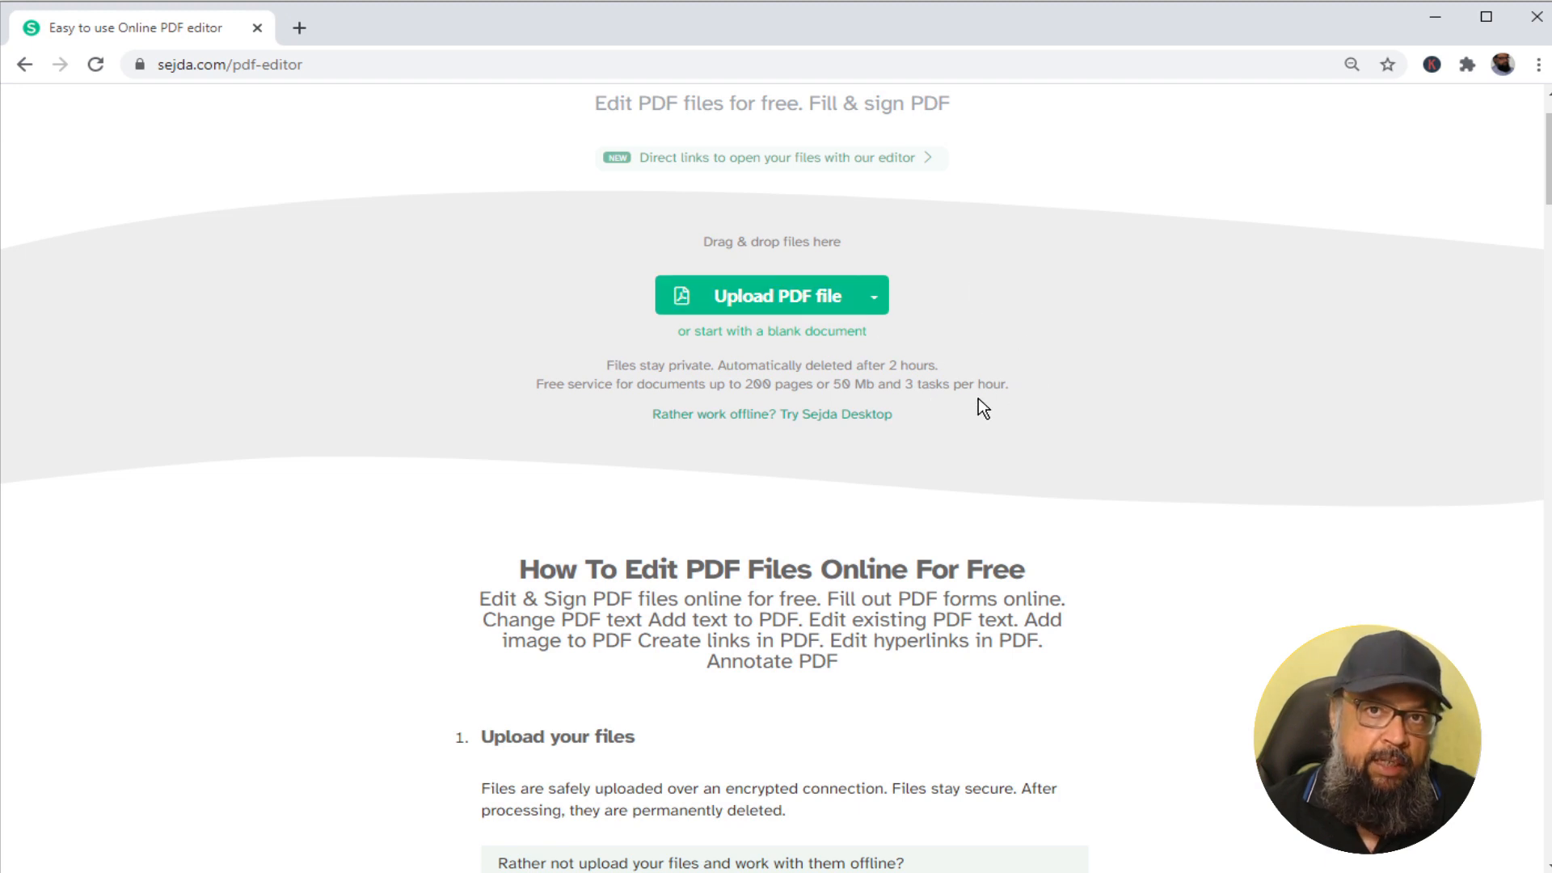
{"action": "scroll", "coordinate": [978, 398], "scroll_direction": "up", "scroll_amount": 2}
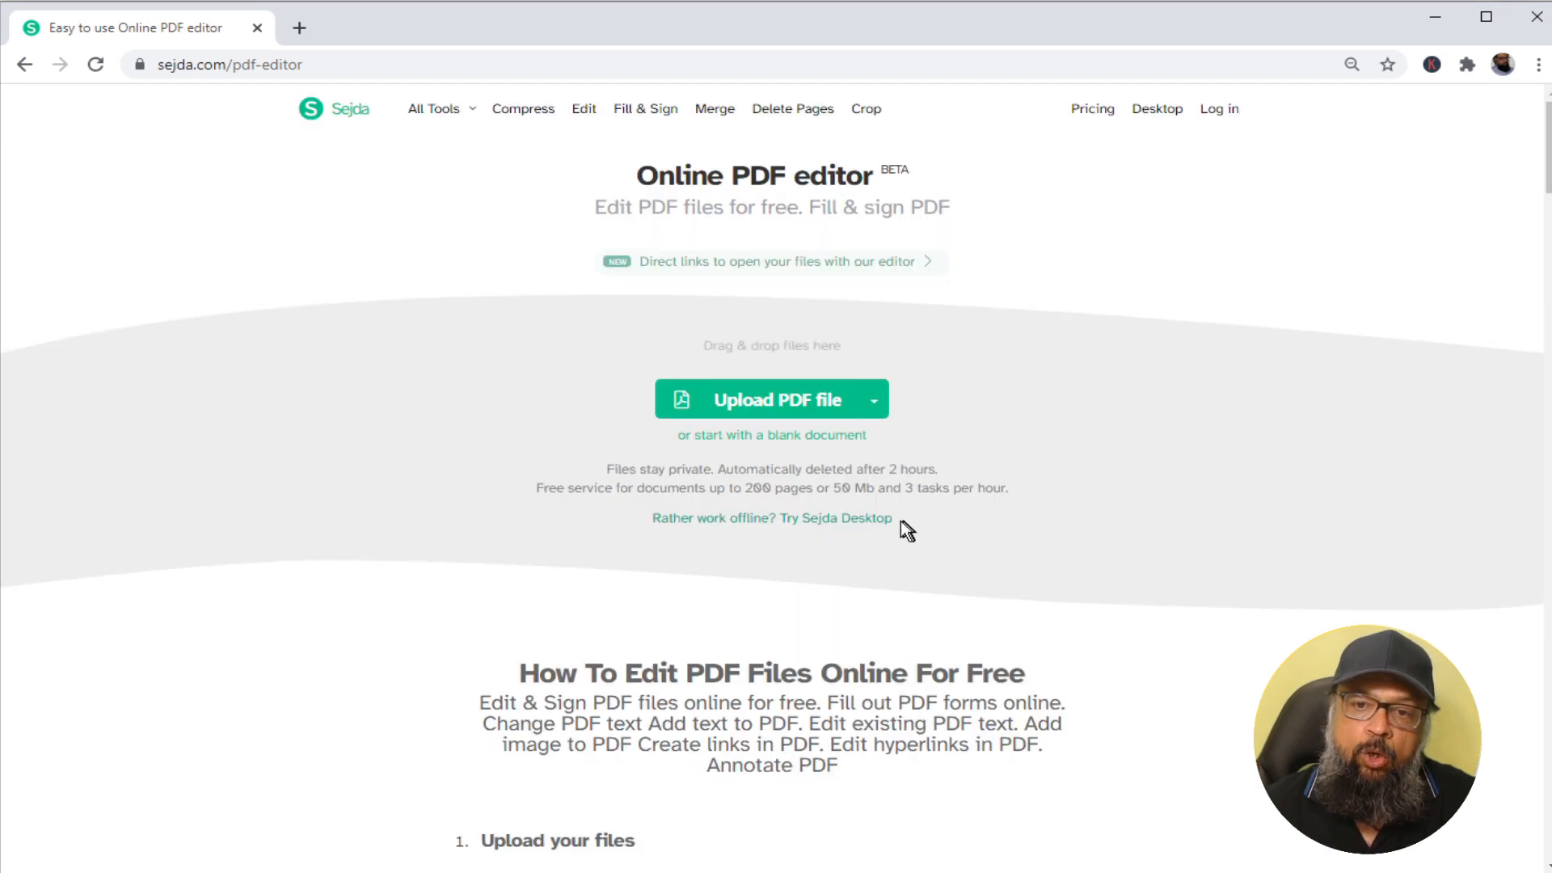